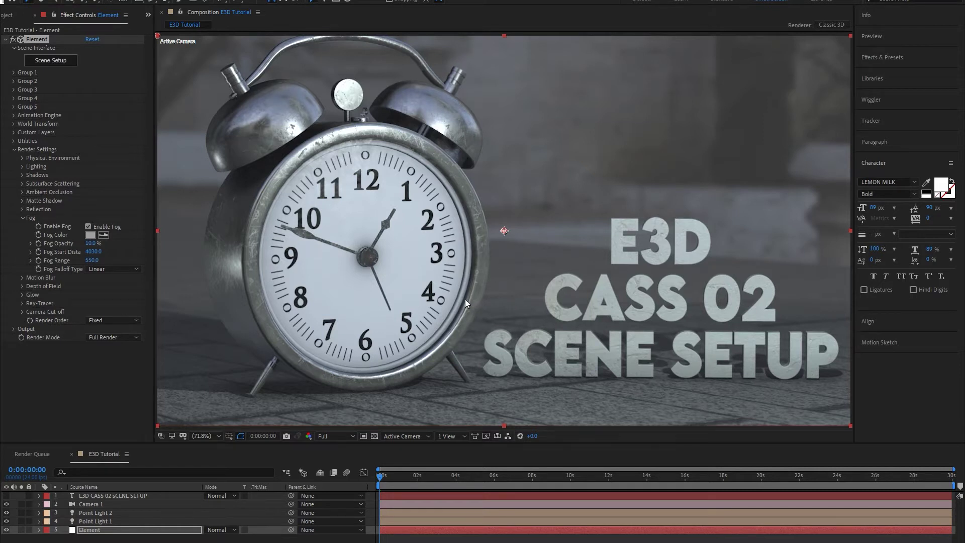
Orbit the composition camera around the clock using the C camera shortcut
{"action": "key", "text": "c"}
{"action": "left_click_drag", "start_coordinate": [481, 311], "coordinate": [460, 313]}
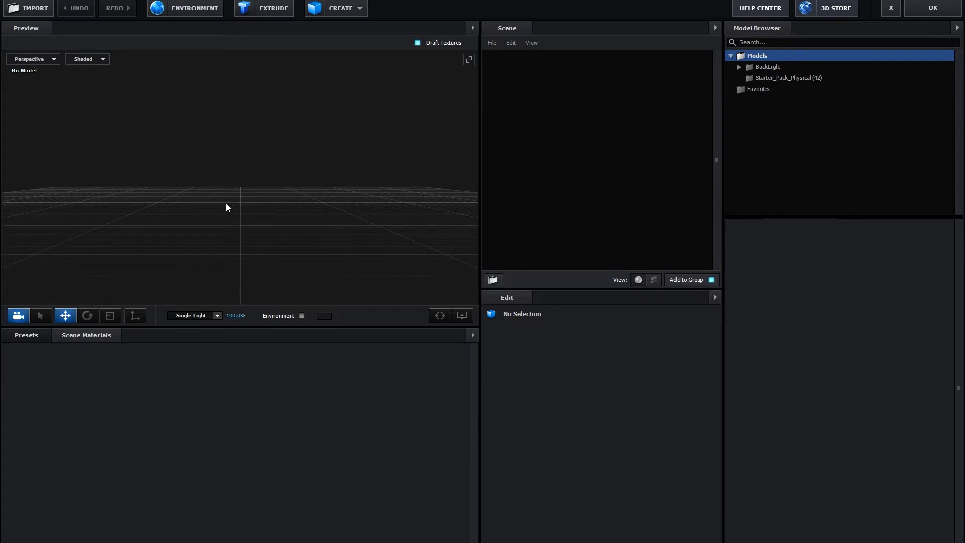
Load the alarm_clock model from Starter_Pack_Physical and zoom the preview in on it
{"action": "left_click", "coordinate": [774, 82]}
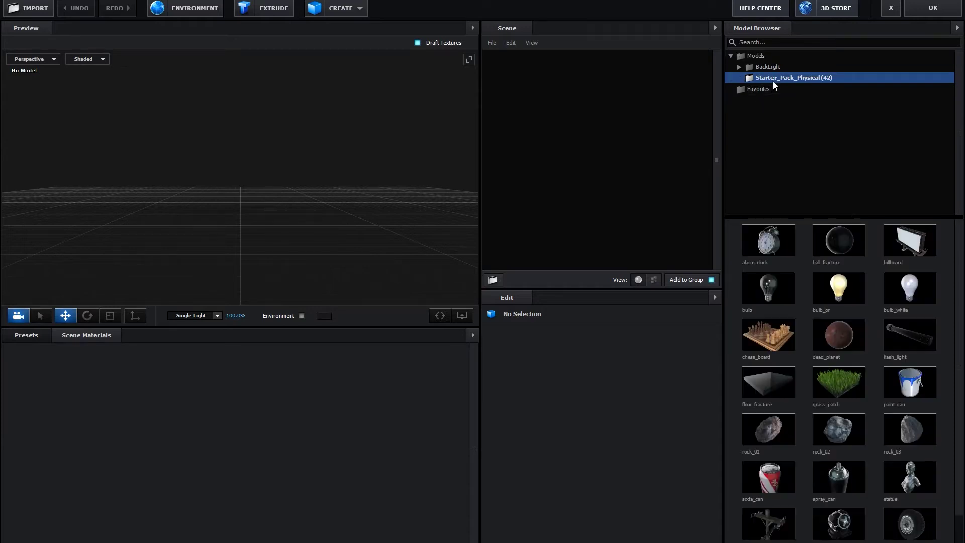
{"action": "double_click", "coordinate": [759, 245]}
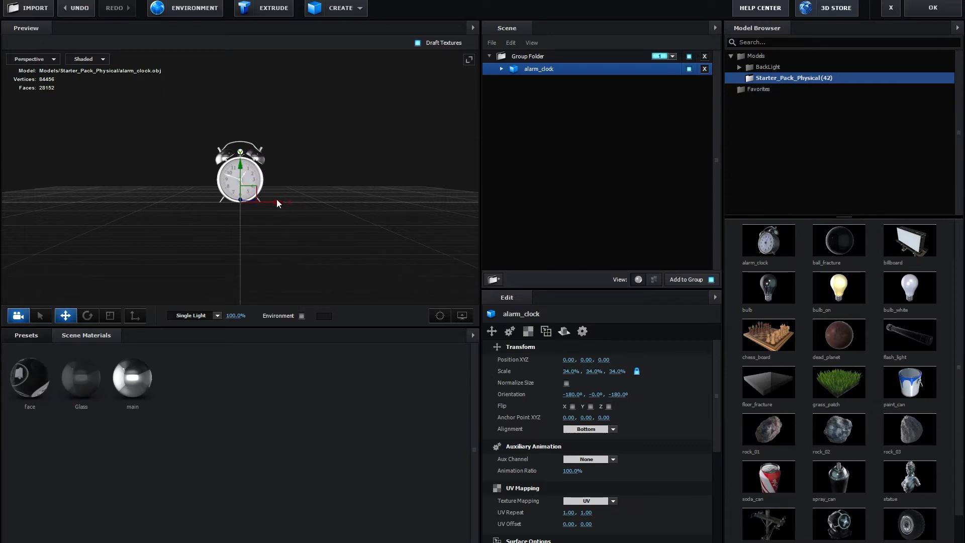
{"action": "scroll", "coordinate": [277, 200], "scroll_direction": "up", "scroll_amount": 2}
{"action": "scroll", "coordinate": [277, 199], "scroll_direction": "up", "scroll_amount": 2}
{"action": "scroll", "coordinate": [276, 199], "scroll_direction": "up", "scroll_amount": 2}
{"action": "scroll", "coordinate": [276, 199], "scroll_direction": "up", "scroll_amount": 3}
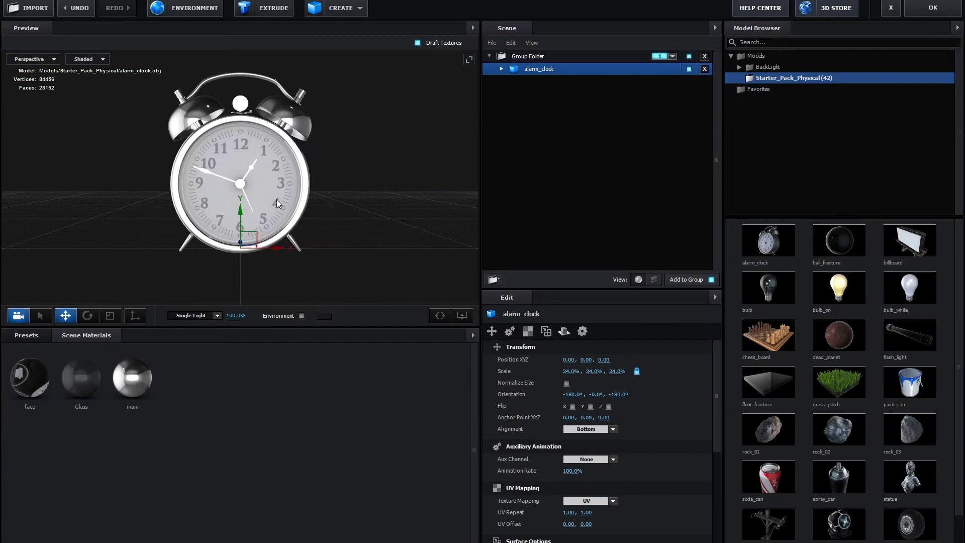
{"action": "scroll", "coordinate": [277, 199], "scroll_direction": "up", "scroll_amount": 1}
{"action": "scroll", "coordinate": [277, 199], "scroll_direction": "up", "scroll_amount": 1}
{"action": "scroll", "coordinate": [277, 199], "scroll_direction": "up", "scroll_amount": 1}
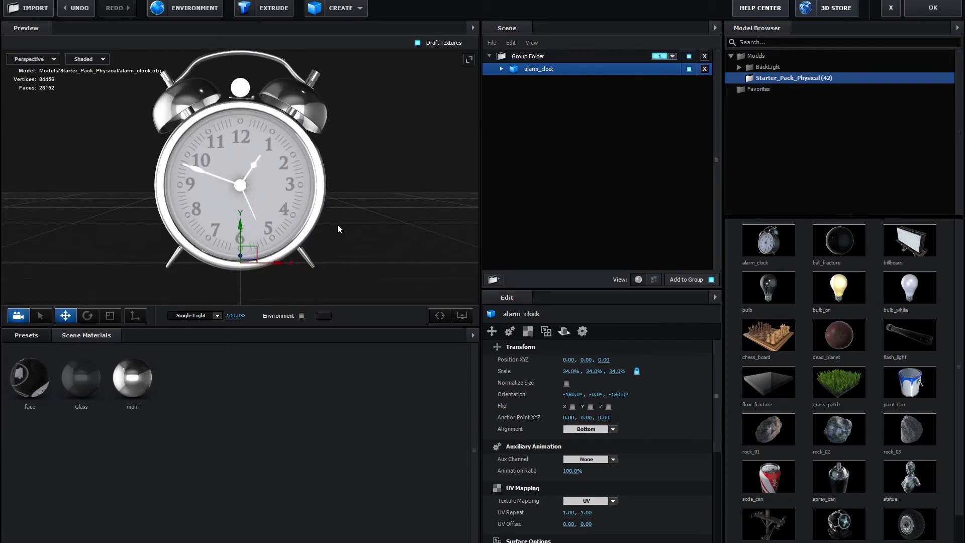
Orbit to the clock's side and inspect the Group Folder, then reselect alarm_clock
{"action": "mouse_move", "coordinate": [336, 229]}
{"action": "left_mouse_down"}
{"action": "mouse_move", "coordinate": [408, 228]}
{"action": "mouse_move", "coordinate": [265, 233]}
{"action": "mouse_move", "coordinate": [359, 232]}
{"action": "left_mouse_up"}
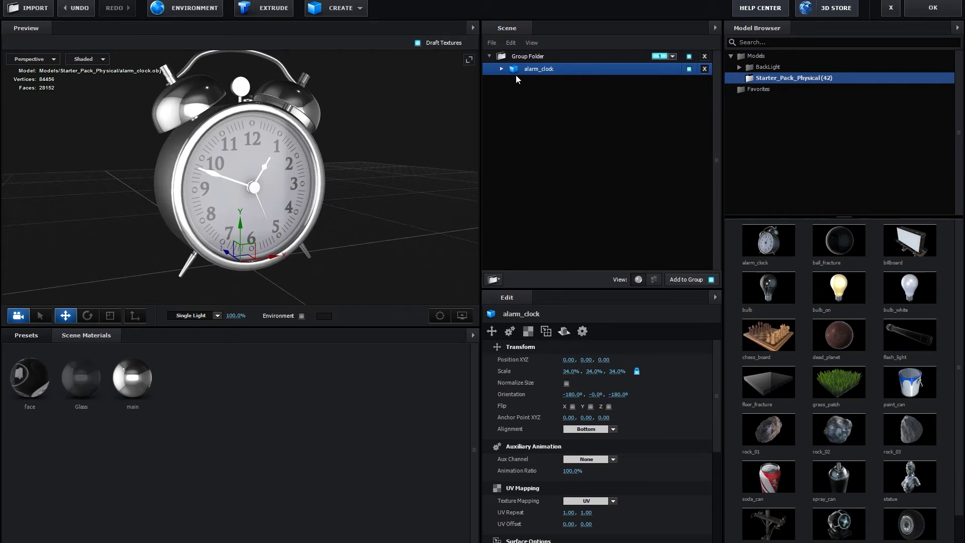
{"action": "left_click", "coordinate": [527, 56]}
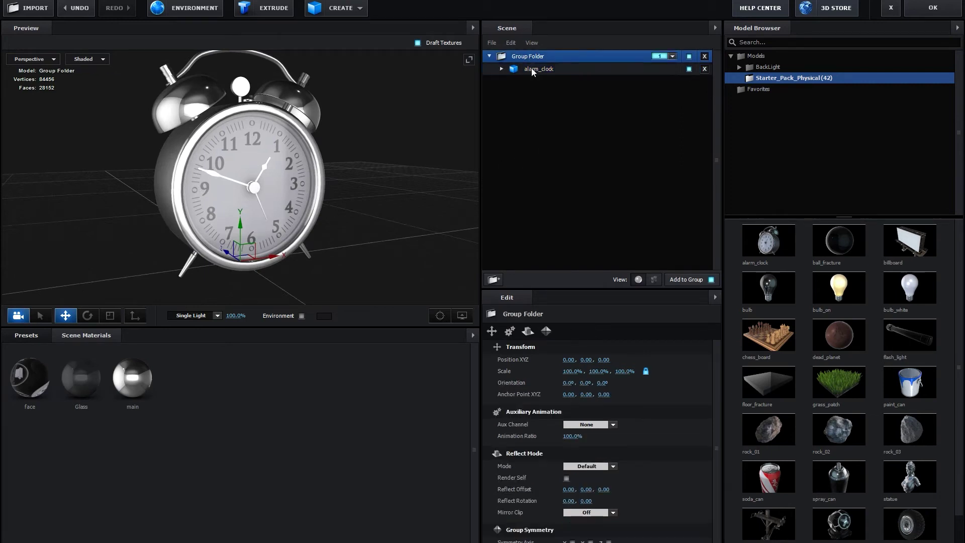
{"action": "left_click", "coordinate": [532, 68]}
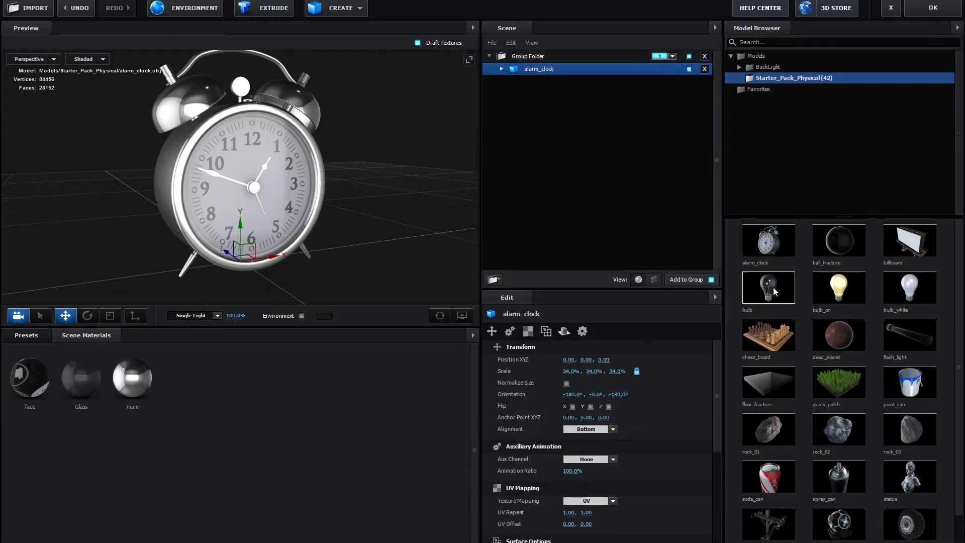
{"action": "left_click", "coordinate": [849, 284]}
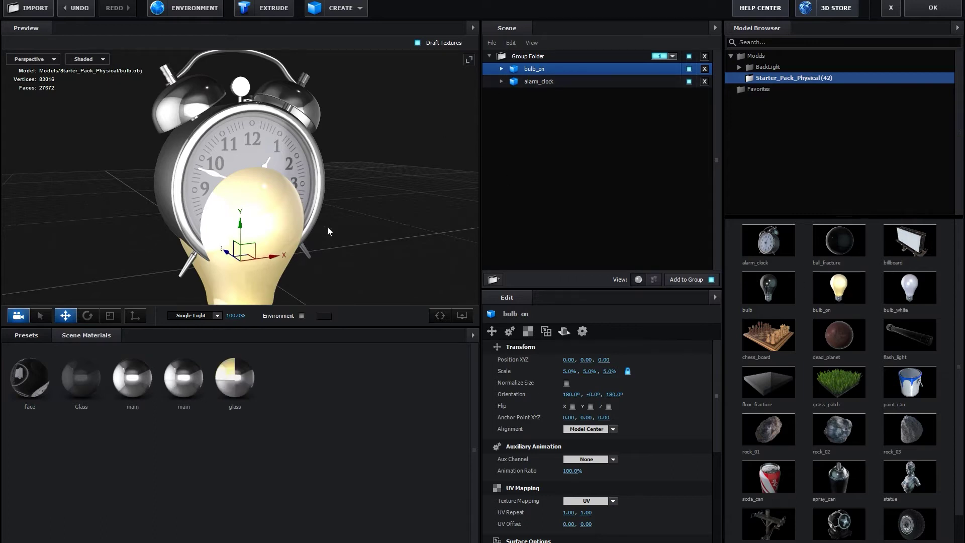
{"action": "left_click_drag", "start_coordinate": [279, 254], "coordinate": [161, 251]}
{"action": "scroll", "coordinate": [219, 236], "scroll_direction": "down", "scroll_amount": 5}
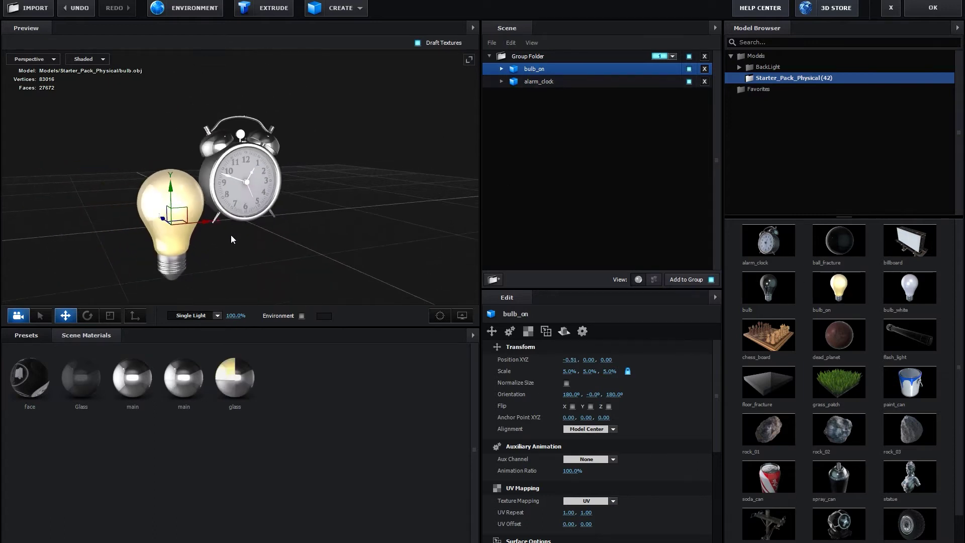
{"action": "middle_click_drag", "start_coordinate": [273, 239], "coordinate": [246, 244]}
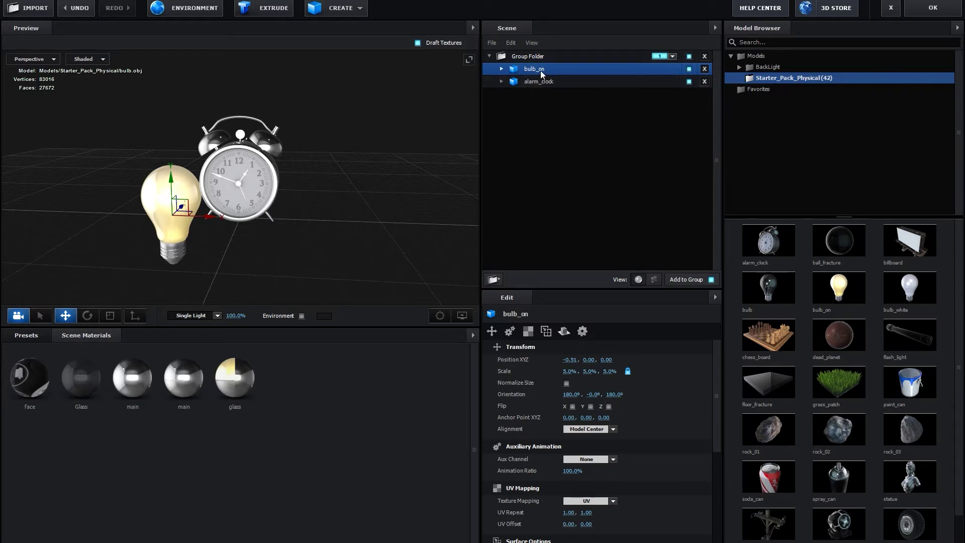
{"action": "key", "text": "Delete"}
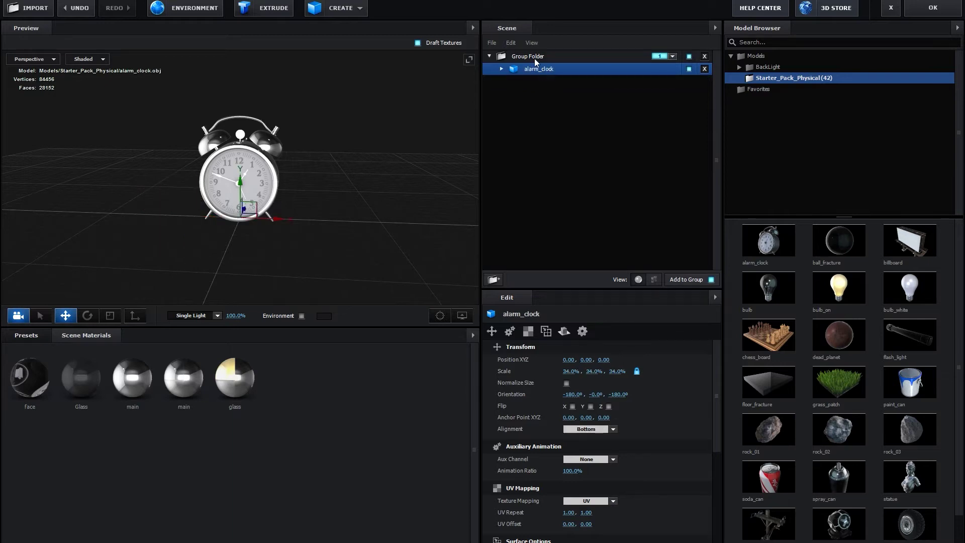
{"action": "left_click", "coordinate": [534, 57]}
{"action": "key", "text": "ctrl+d"}
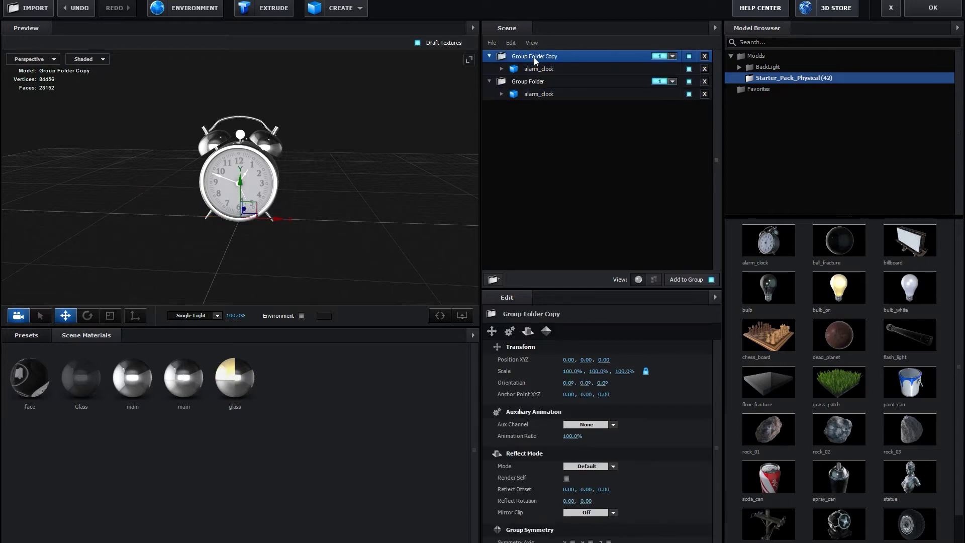
{"action": "left_click", "coordinate": [672, 57]}
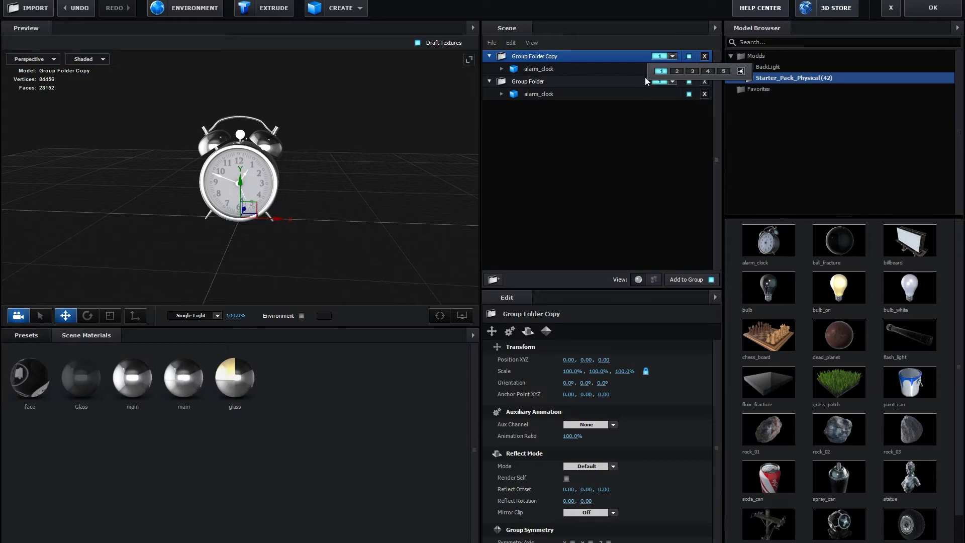
{"action": "left_click", "coordinate": [642, 110]}
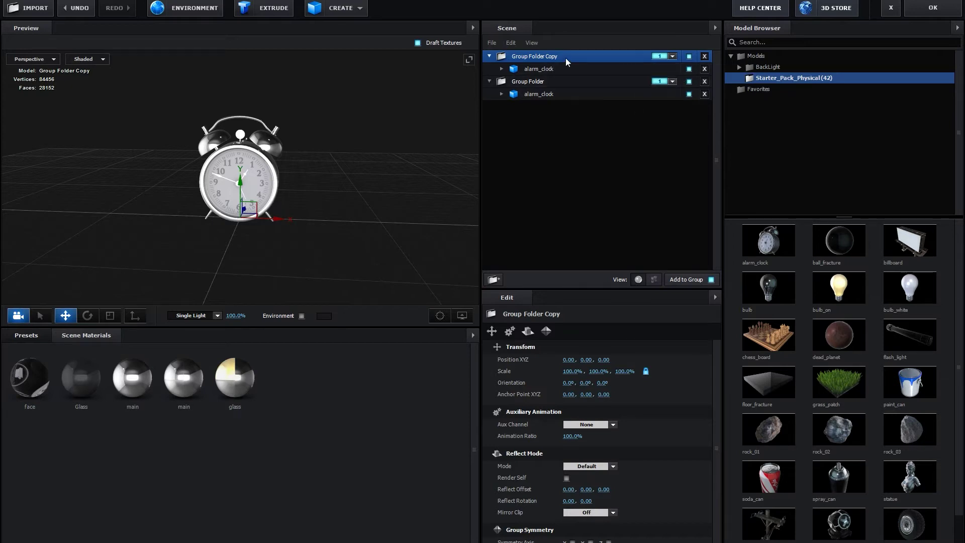
{"action": "key", "text": "Delete"}
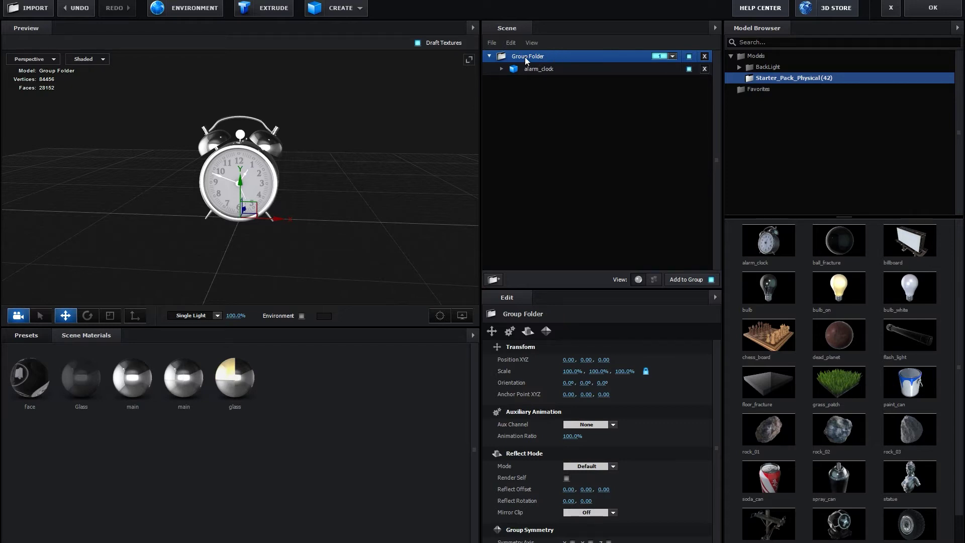
{"action": "right_click", "coordinate": [527, 60]}
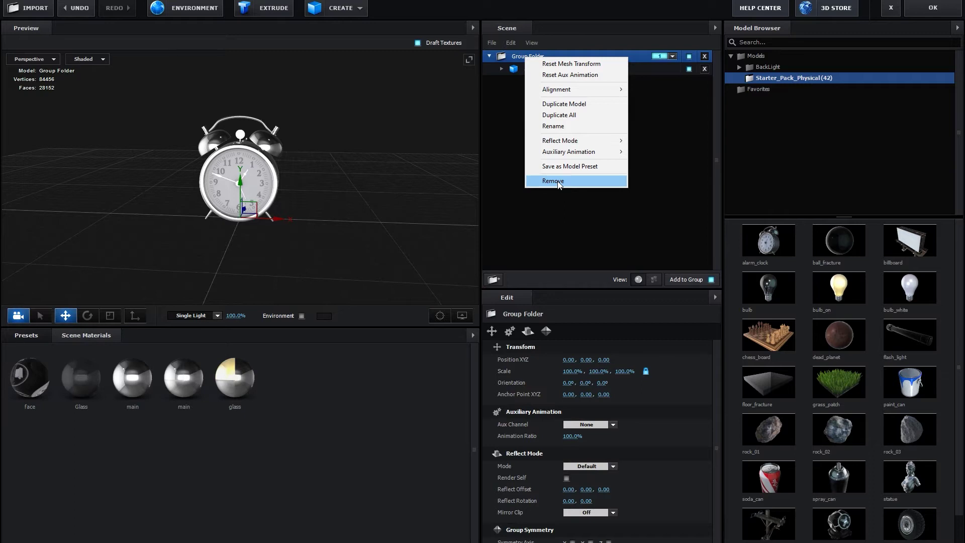
{"action": "left_click", "coordinate": [579, 255]}
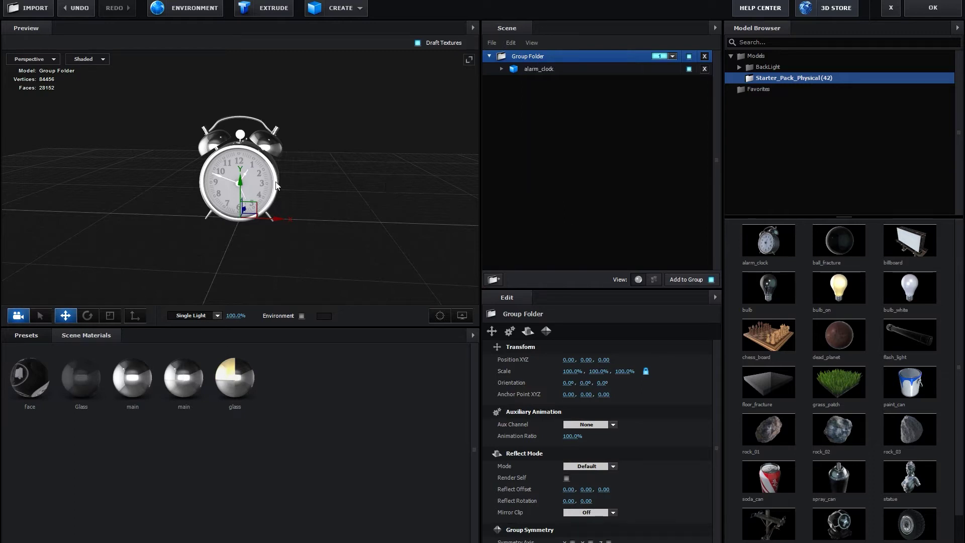
Enlarge the Group Folder with its clock using the Scale tool
{"action": "left_click", "coordinate": [110, 315]}
{"action": "left_click_drag", "start_coordinate": [267, 219], "coordinate": [317, 181]}
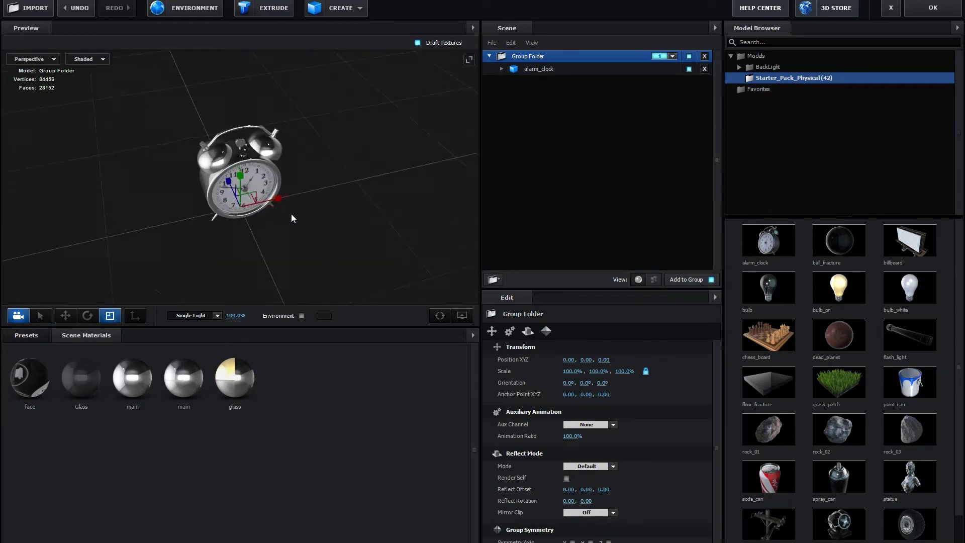
{"action": "mouse_move", "coordinate": [281, 216]}
{"action": "left_mouse_down"}
{"action": "mouse_move", "coordinate": [276, 187]}
{"action": "mouse_move", "coordinate": [406, 91]}
{"action": "left_mouse_up"}
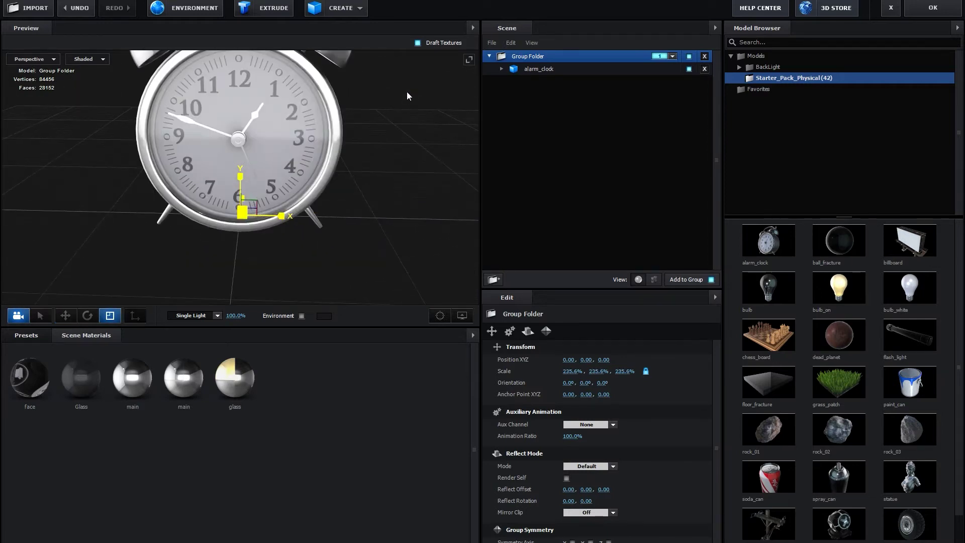
Reset the alarm_clock's mesh transform so its scale and rotation return to defaults
{"action": "left_click", "coordinate": [538, 70]}
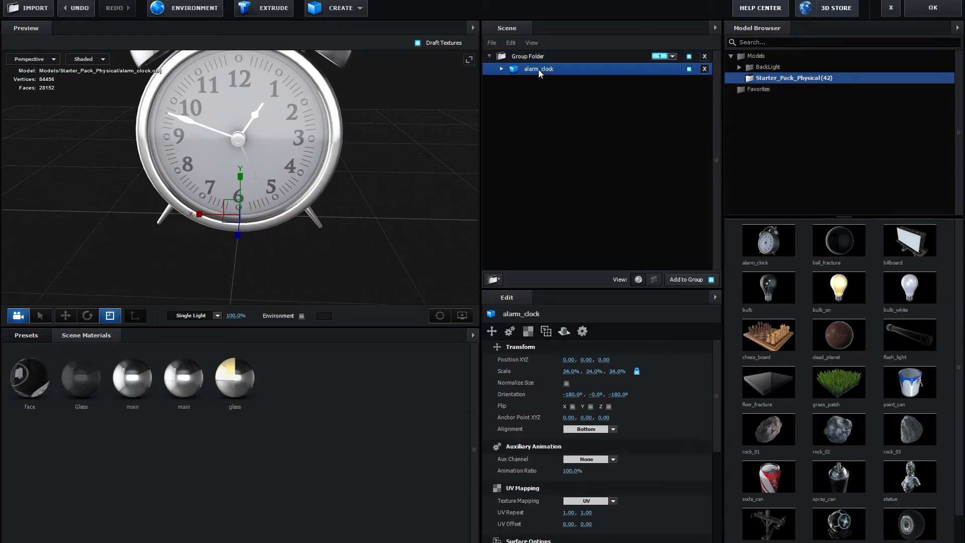
{"action": "right_click", "coordinate": [538, 70]}
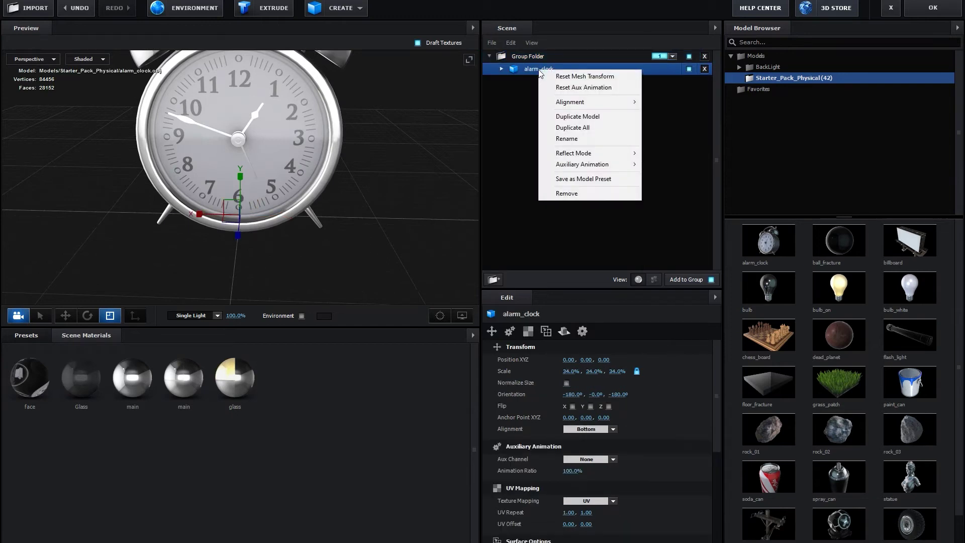
{"action": "left_click", "coordinate": [576, 77]}
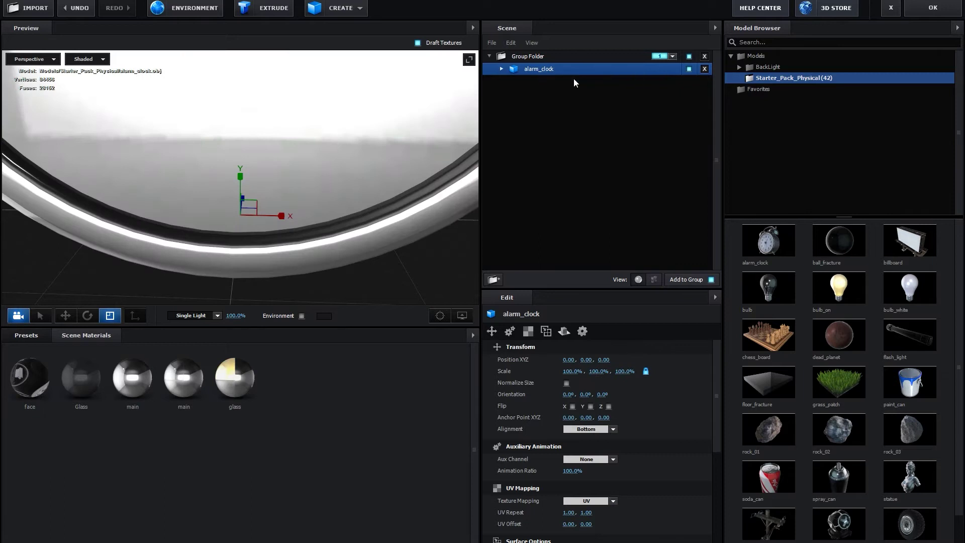
{"action": "mouse_move", "coordinate": [313, 173]}
{"action": "left_mouse_down"}
{"action": "mouse_move", "coordinate": [403, 194]}
{"action": "mouse_move", "coordinate": [379, 211]}
{"action": "left_mouse_up"}
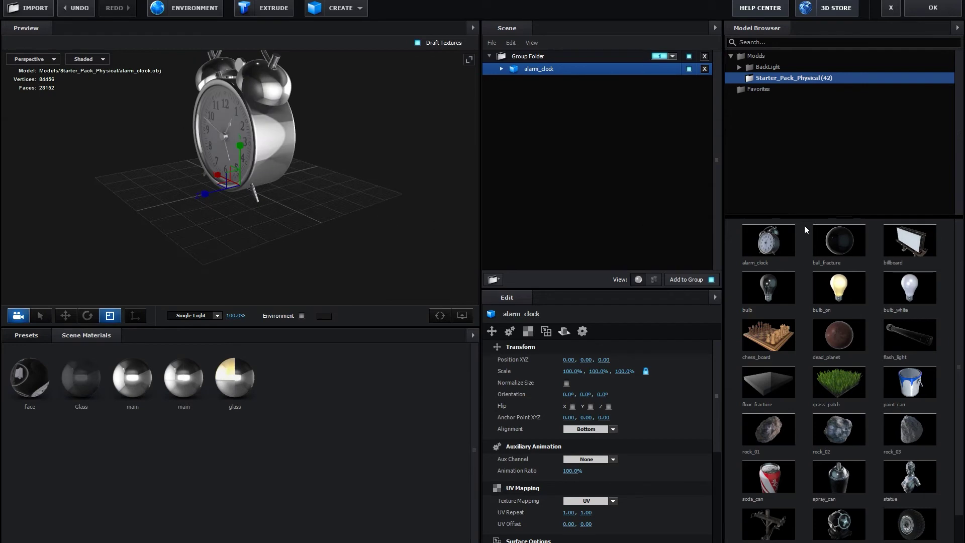
Set the alarm_clock alignment to Model Center
{"action": "right_click", "coordinate": [550, 69]}
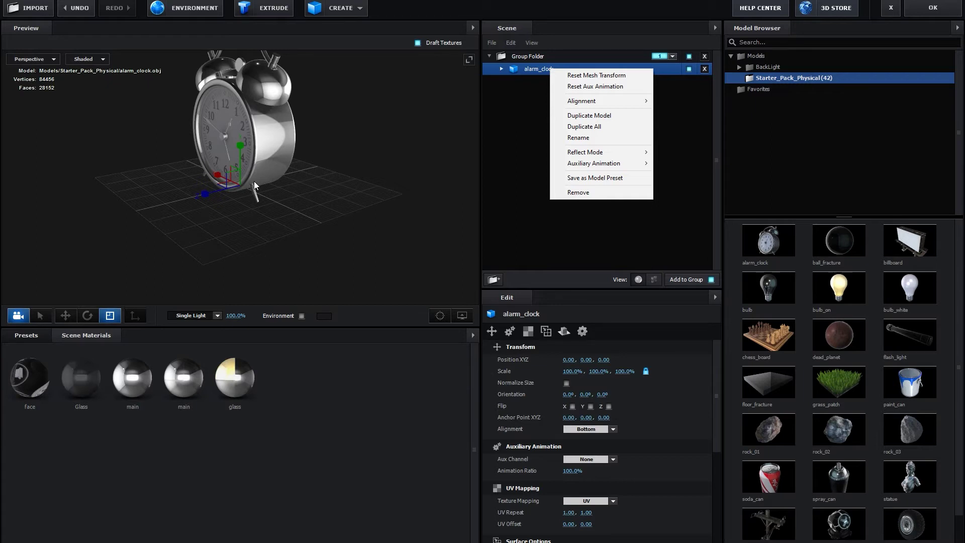
{"action": "mouse_move", "coordinate": [581, 101]}
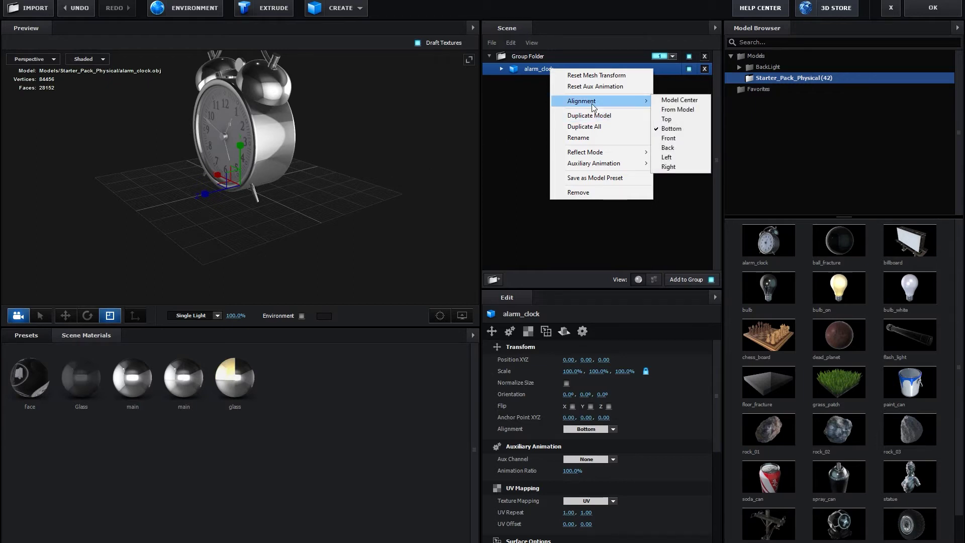
{"action": "left_click", "coordinate": [668, 101]}
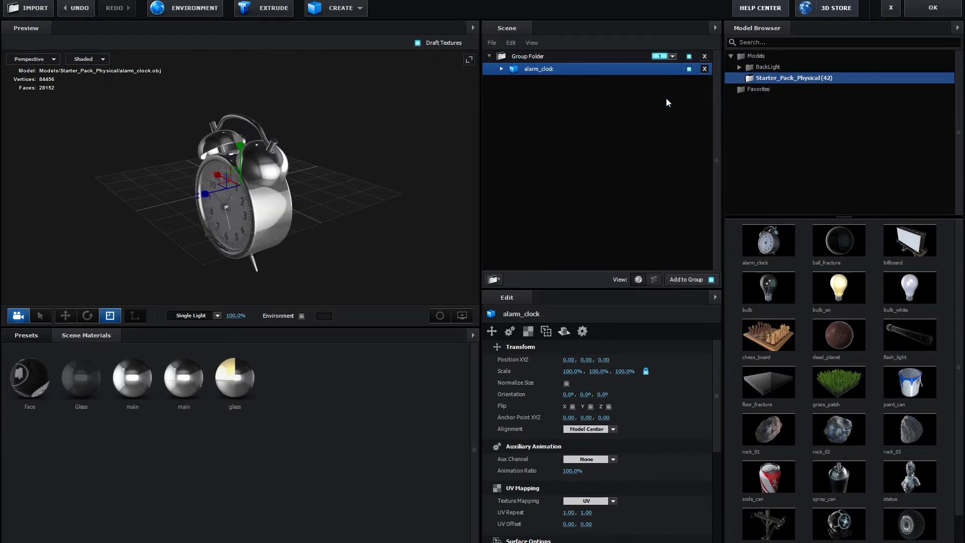
{"action": "left_click_drag", "start_coordinate": [310, 202], "coordinate": [301, 217]}
Try the alarm_clock's From Model and Top alignments while orbiting the preview
{"action": "right_click", "coordinate": [538, 69]}
{"action": "mouse_move", "coordinate": [570, 101]}
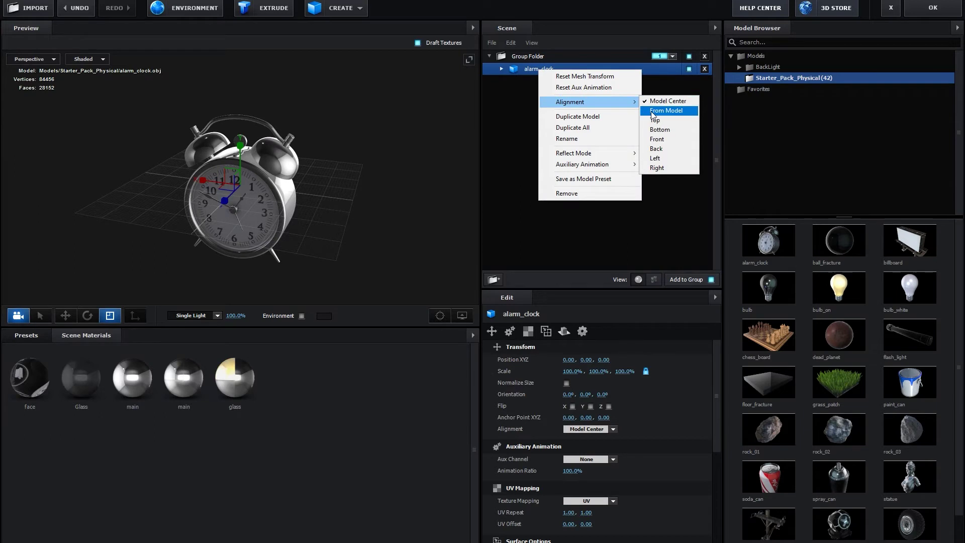
{"action": "left_click", "coordinate": [652, 110]}
{"action": "right_click", "coordinate": [557, 74]}
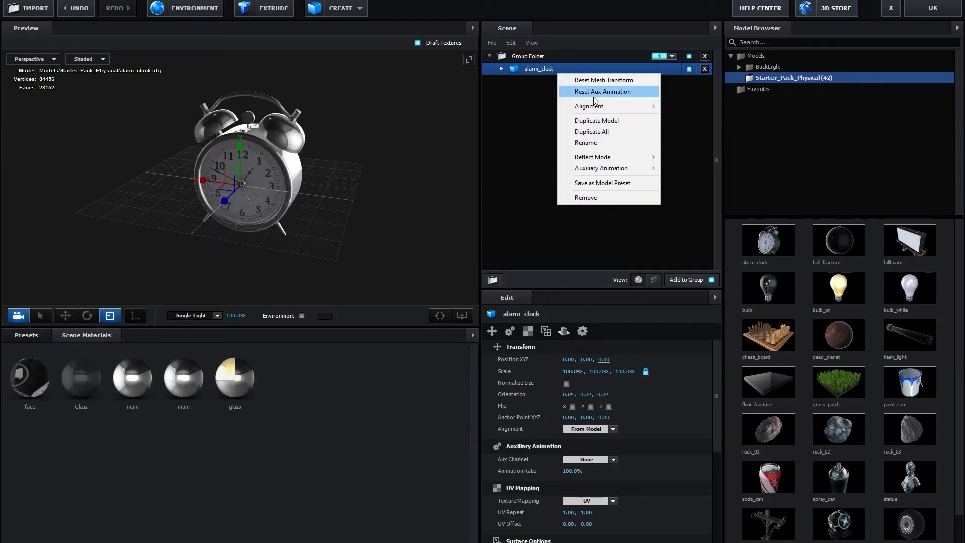
{"action": "left_click", "coordinate": [672, 126]}
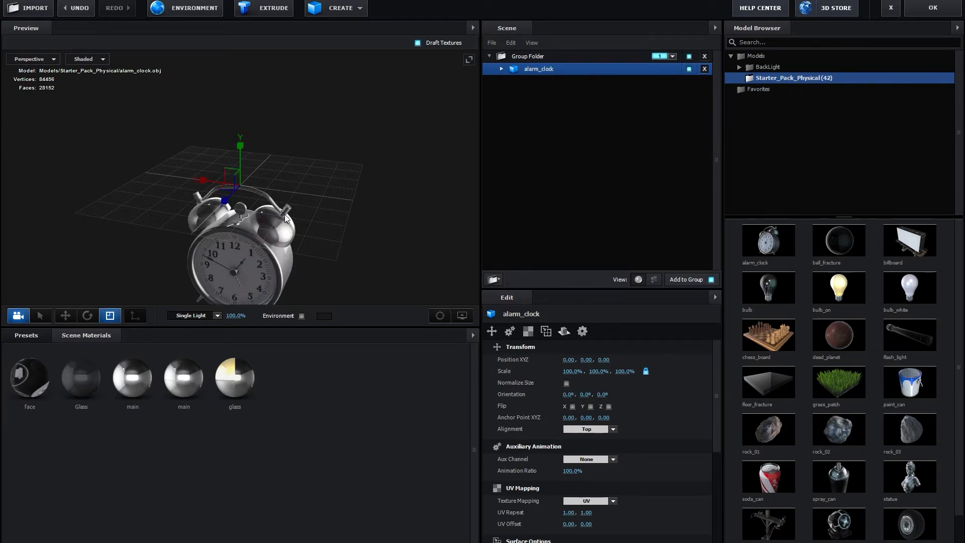
{"action": "left_click_drag", "start_coordinate": [284, 214], "coordinate": [300, 195]}
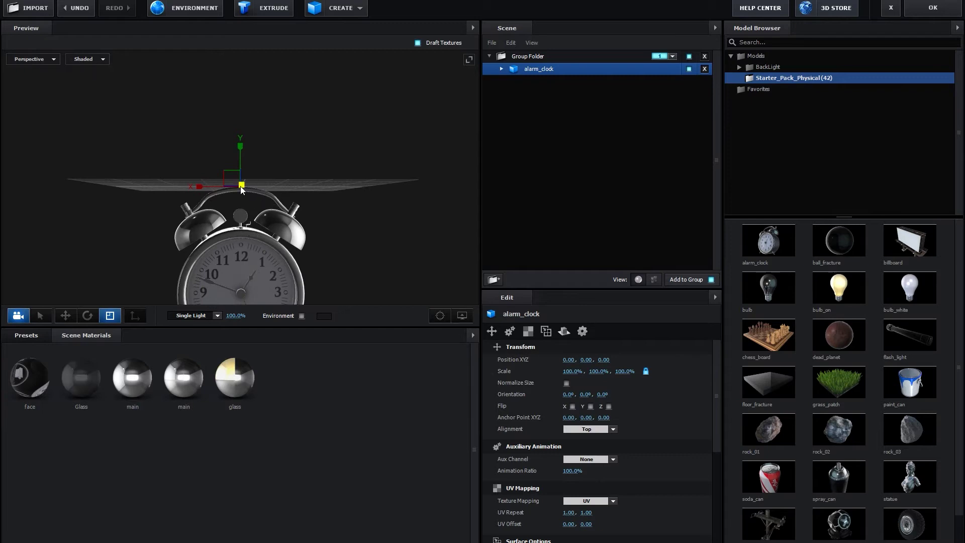
{"action": "mouse_move", "coordinate": [246, 186]}
{"action": "left_mouse_down"}
{"action": "mouse_move", "coordinate": [165, 191]}
{"action": "mouse_move", "coordinate": [243, 189]}
{"action": "left_mouse_up"}
Set the alarm_clock alignment to Bottom so it rests on the grid floor
{"action": "right_click", "coordinate": [535, 72]}
{"action": "mouse_move", "coordinate": [566, 105]}
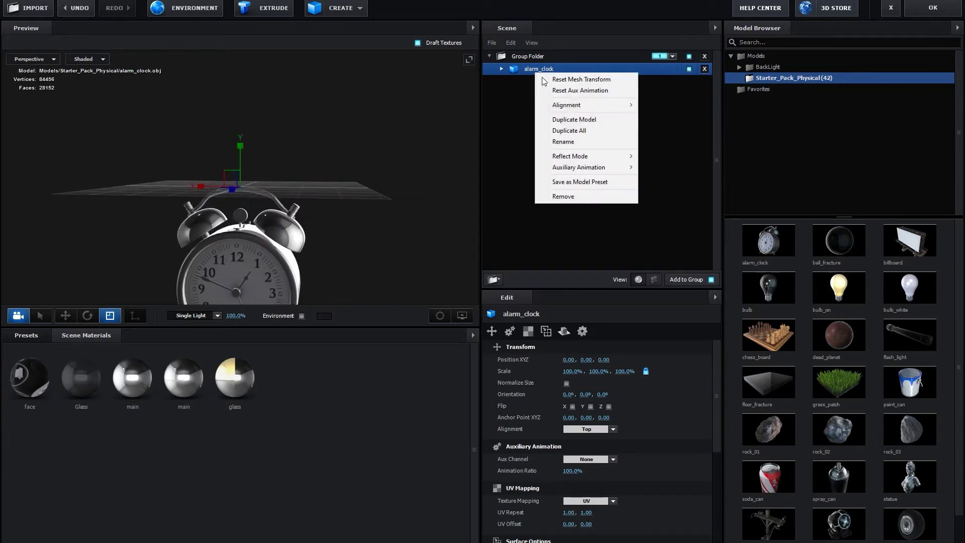
{"action": "left_click", "coordinate": [663, 133]}
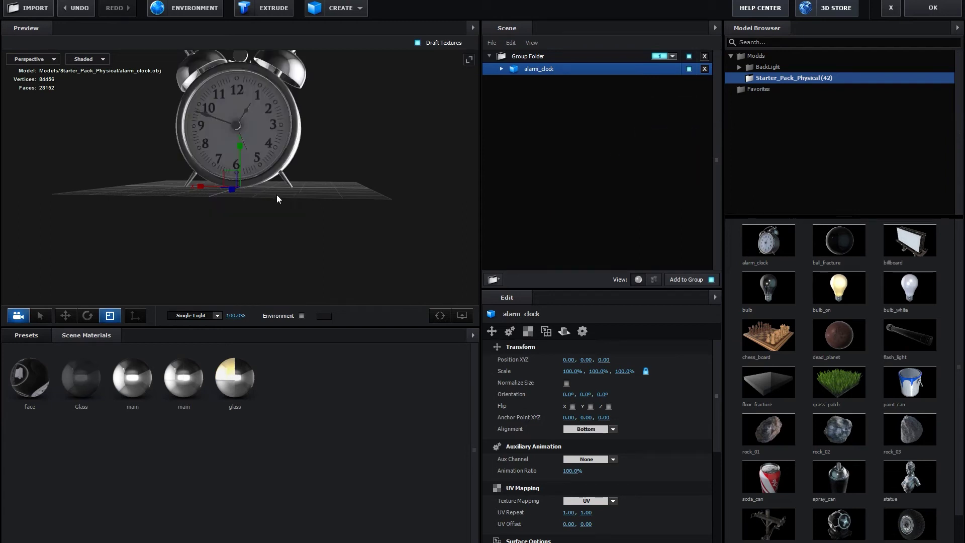
{"action": "mouse_move", "coordinate": [248, 186]}
{"action": "left_mouse_down"}
{"action": "mouse_move", "coordinate": [288, 186]}
{"action": "mouse_move", "coordinate": [295, 200]}
{"action": "left_mouse_up"}
{"action": "right_click", "coordinate": [544, 72]}
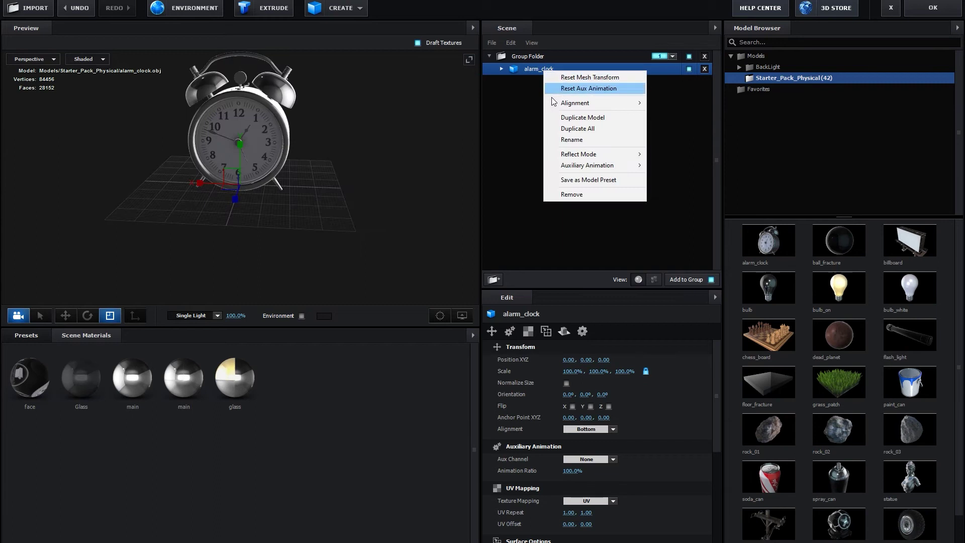
Rename alarm_clock to 'Clock' and its Group Folder to 'Group 01'
{"action": "left_click", "coordinate": [566, 140]}
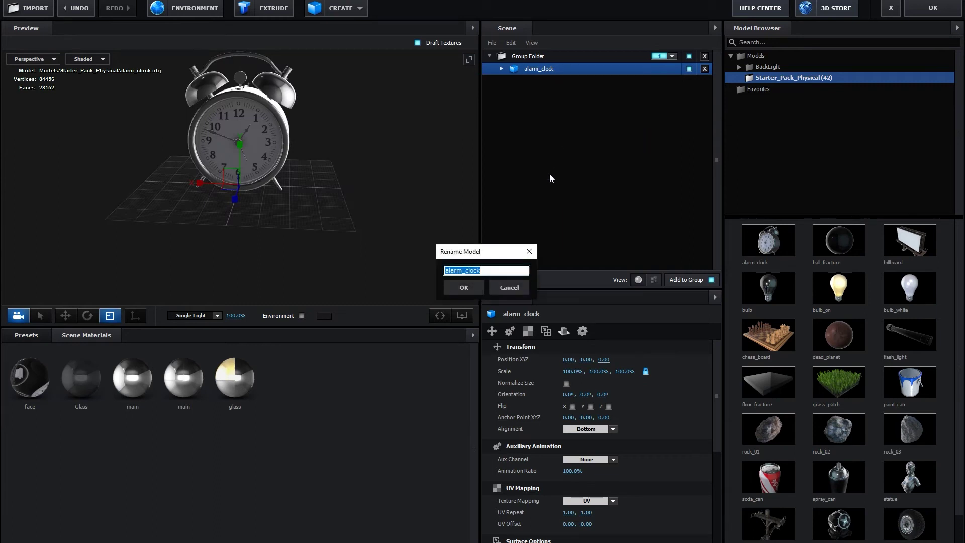
{"action": "type", "text": "Clock"}
{"action": "key", "text": "Return"}
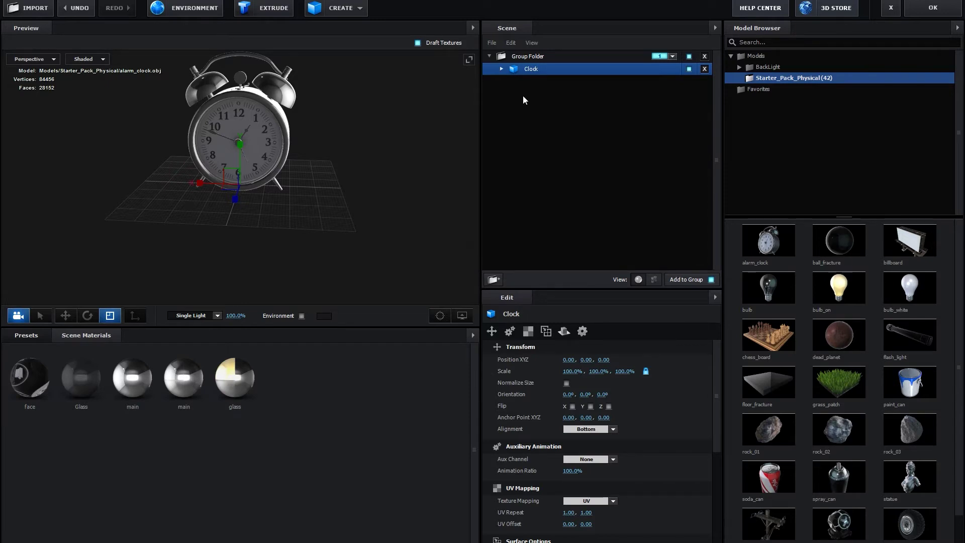
{"action": "left_click", "coordinate": [533, 56]}
{"action": "double_click", "coordinate": [533, 56]}
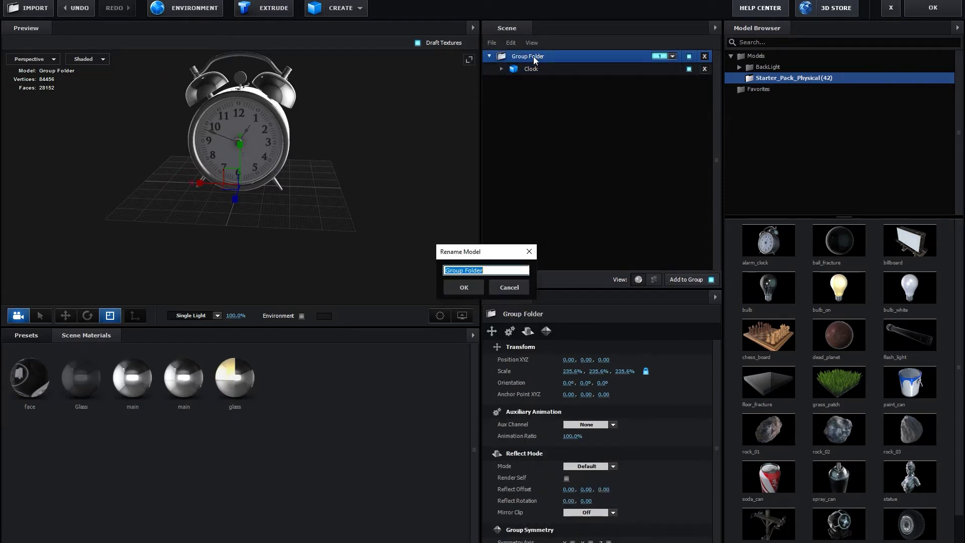
{"action": "type", "text": "Group 01"}
{"action": "key", "text": "Return"}
Select the Clock model and expand it to list its materials
{"action": "right_click", "coordinate": [532, 56]}
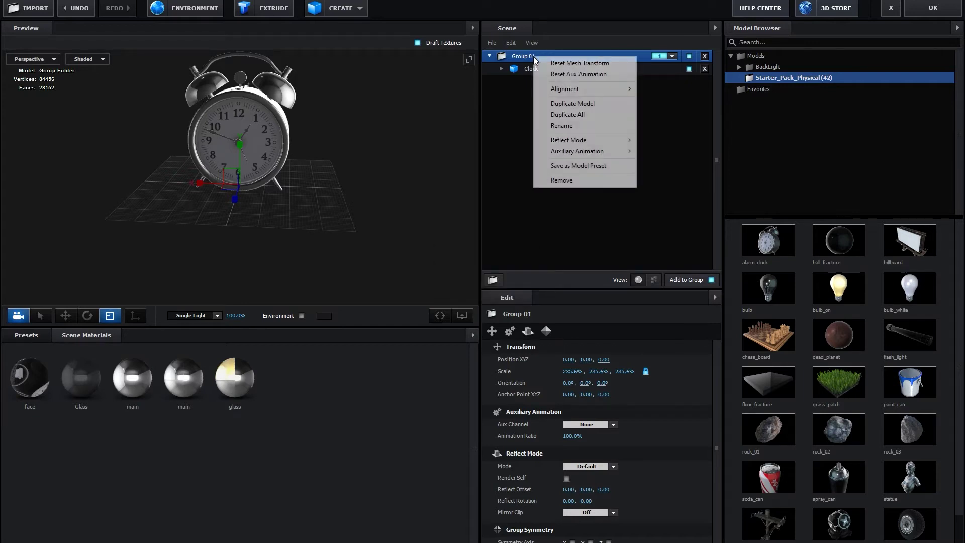
{"action": "left_click", "coordinate": [529, 70]}
{"action": "right_click", "coordinate": [528, 68]}
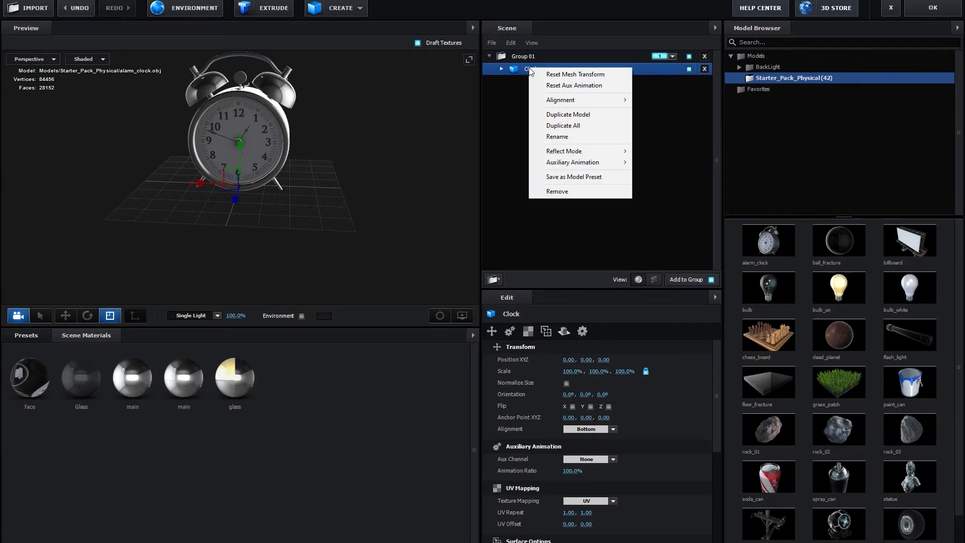
{"action": "left_click", "coordinate": [526, 58]}
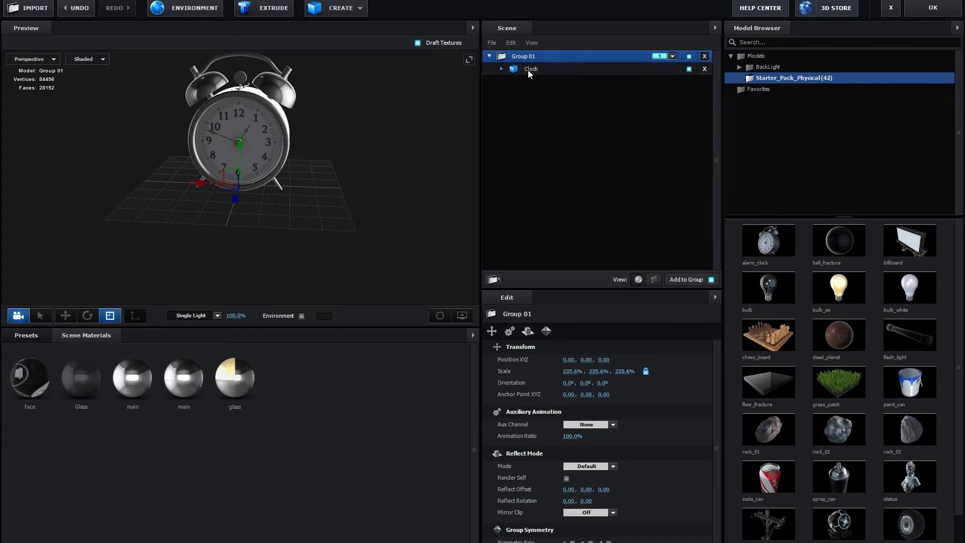
{"action": "left_click", "coordinate": [528, 71]}
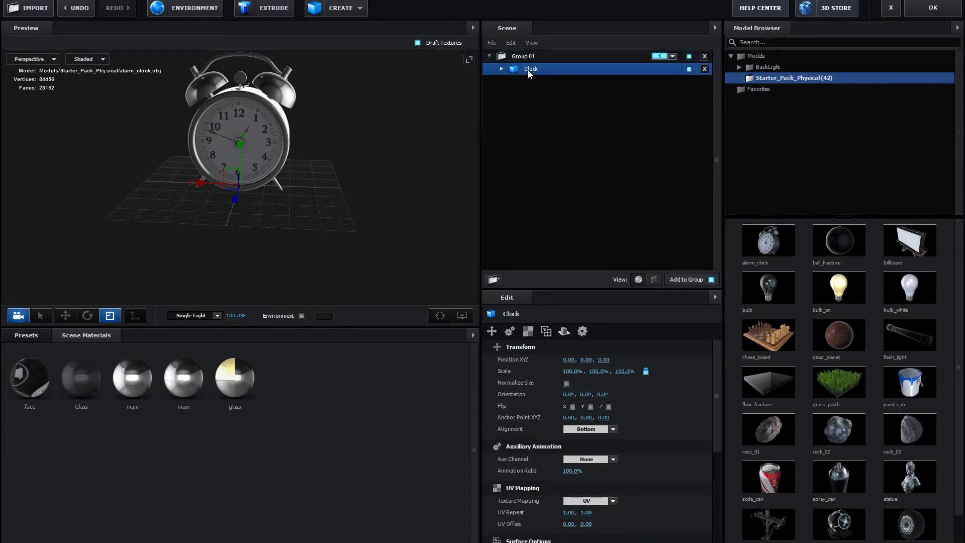
{"action": "left_click", "coordinate": [501, 70]}
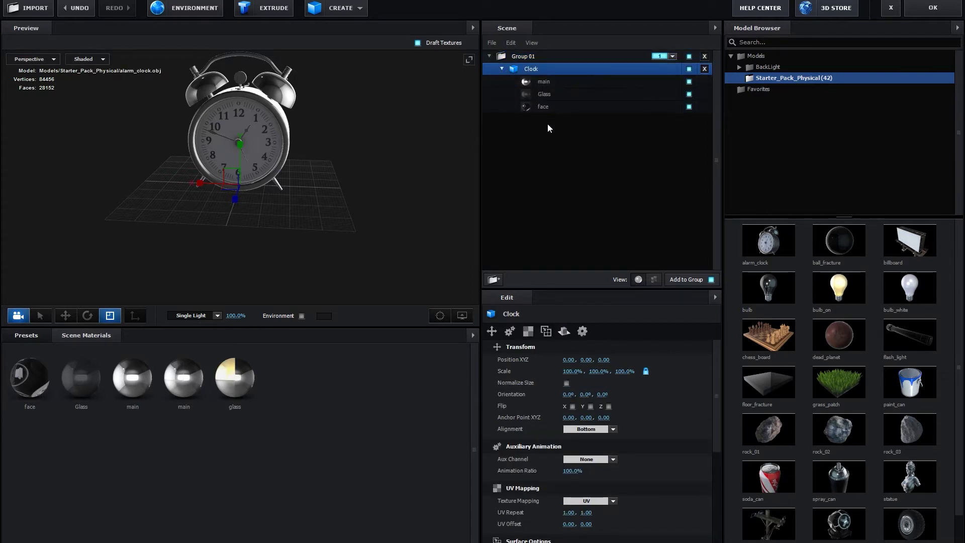
Select the Clock's main, Glass and face materials in turn, then zoom in on the clock
{"action": "left_click", "coordinate": [551, 80]}
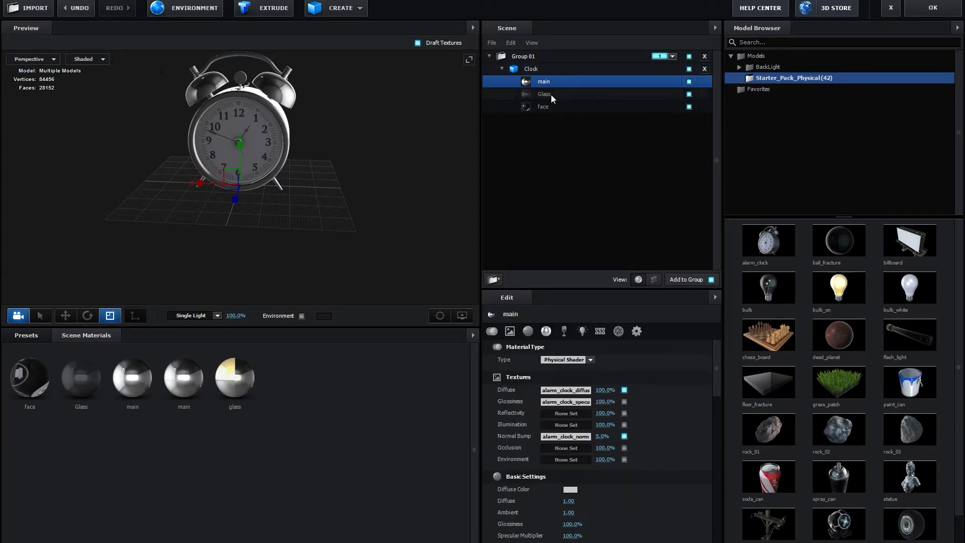
{"action": "left_click", "coordinate": [551, 95]}
{"action": "left_click", "coordinate": [545, 80]}
{"action": "left_click", "coordinate": [549, 95]}
{"action": "left_click", "coordinate": [550, 109]}
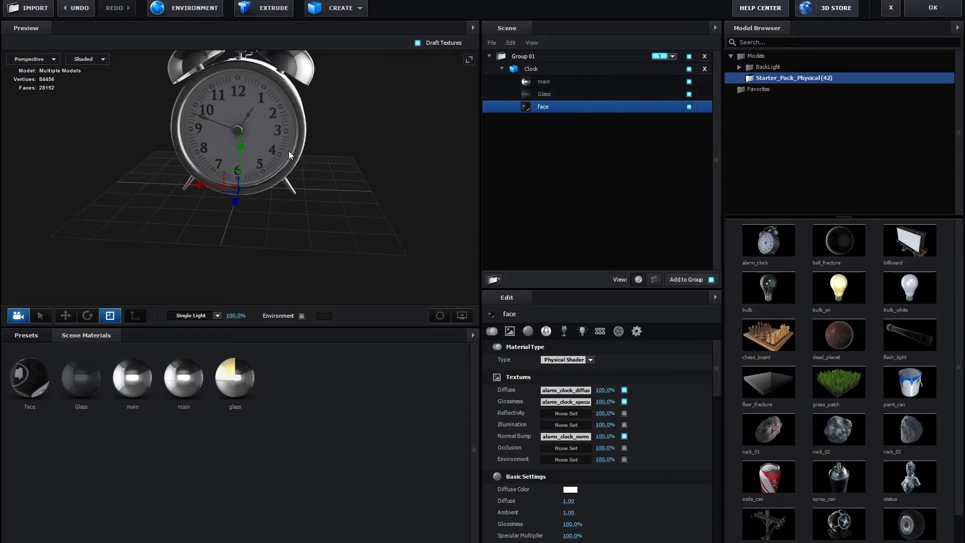
{"action": "left_click_drag", "start_coordinate": [288, 151], "coordinate": [393, 140]}
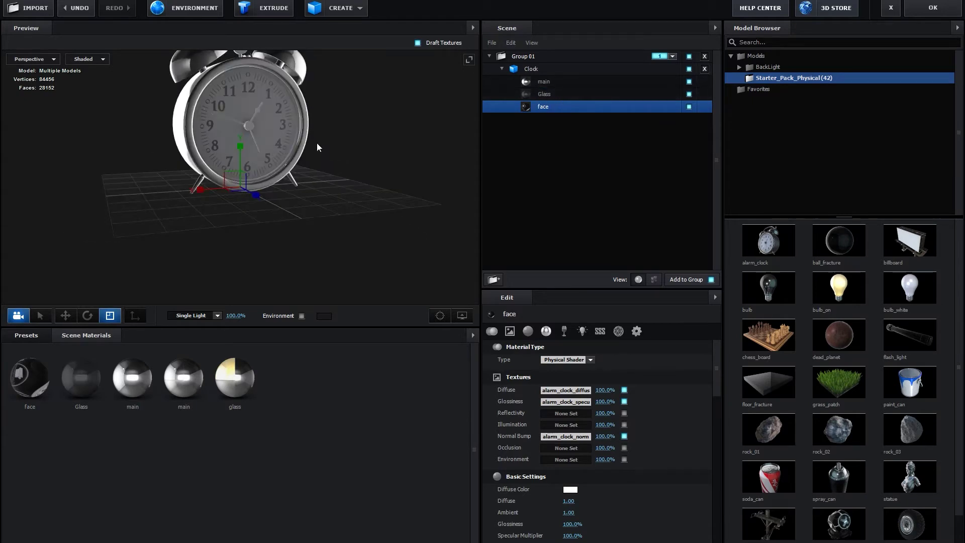
Hide and restore the main, Glass and face materials one by one to preview each part
{"action": "left_click", "coordinate": [689, 82]}
{"action": "mouse_move", "coordinate": [284, 135]}
{"action": "left_mouse_down"}
{"action": "mouse_move", "coordinate": [177, 134]}
{"action": "mouse_move", "coordinate": [279, 134]}
{"action": "left_mouse_up"}
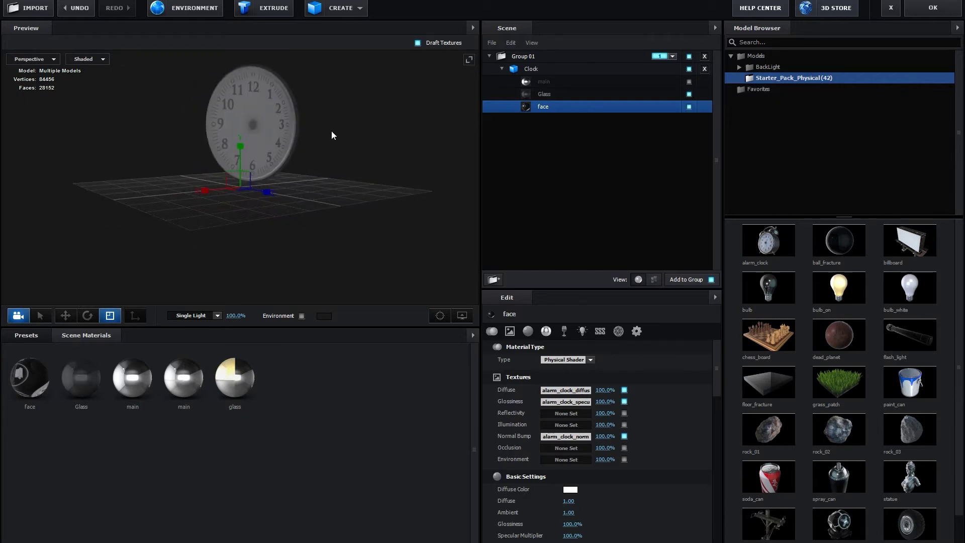
{"action": "left_click", "coordinate": [689, 82]}
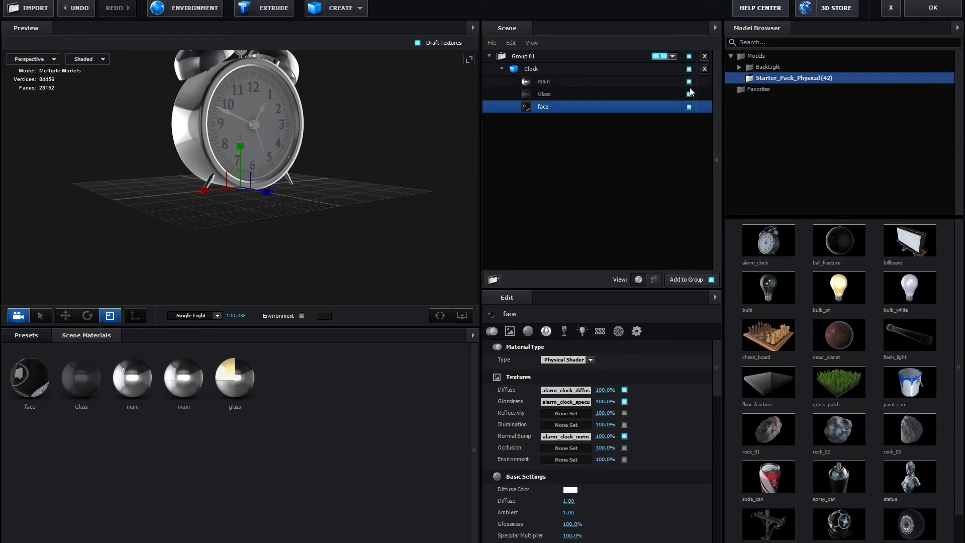
{"action": "left_click", "coordinate": [690, 94]}
{"action": "scroll", "coordinate": [297, 147], "scroll_direction": "up", "scroll_amount": 3}
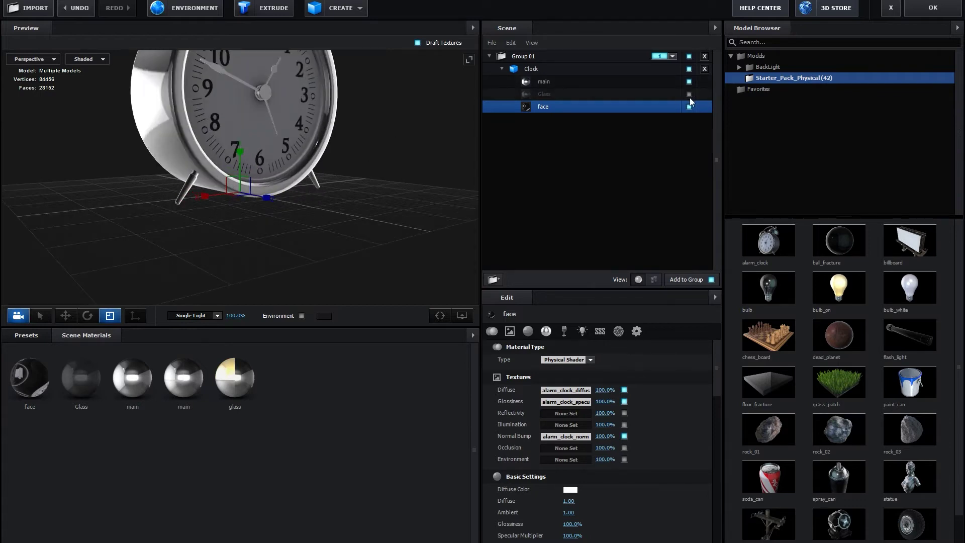
{"action": "left_click", "coordinate": [690, 99]}
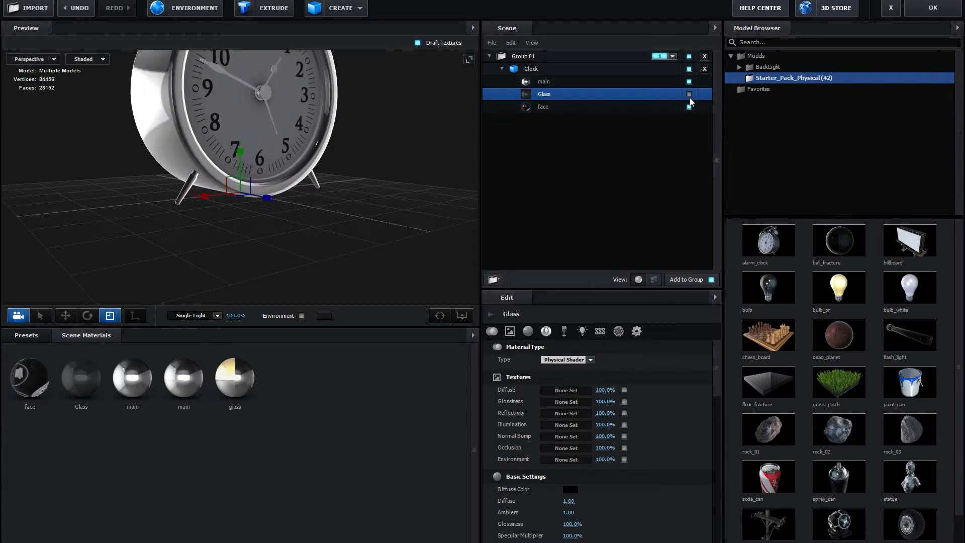
{"action": "left_click", "coordinate": [690, 95]}
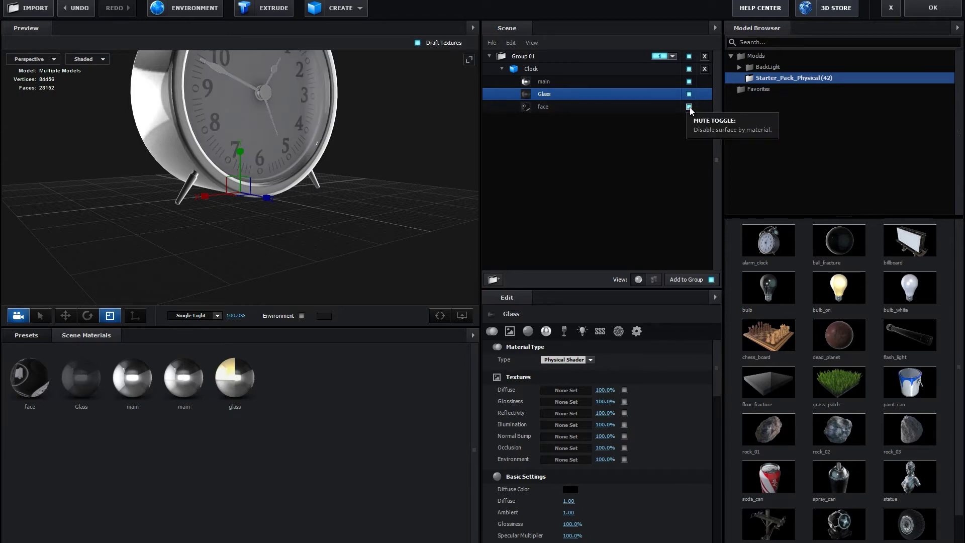
{"action": "left_click", "coordinate": [690, 107]}
{"action": "mouse_move", "coordinate": [283, 160]}
{"action": "left_mouse_down"}
{"action": "mouse_move", "coordinate": [287, 143]}
{"action": "mouse_move", "coordinate": [230, 137]}
{"action": "mouse_move", "coordinate": [298, 137]}
{"action": "mouse_move", "coordinate": [237, 112]}
{"action": "left_mouse_up"}
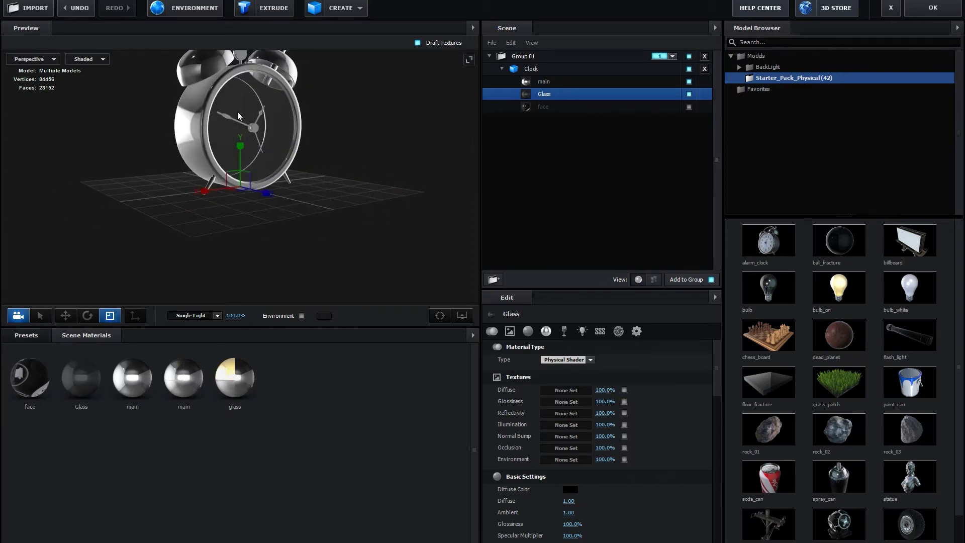
{"action": "left_click", "coordinate": [690, 106]}
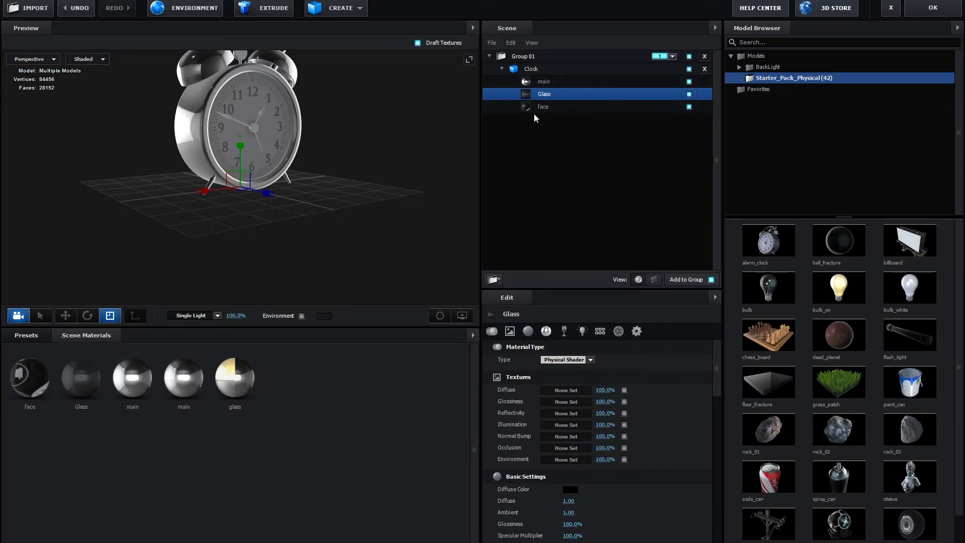
Select the main and face materials and pan the view to reveal the clock's bells
{"action": "left_click", "coordinate": [547, 81]}
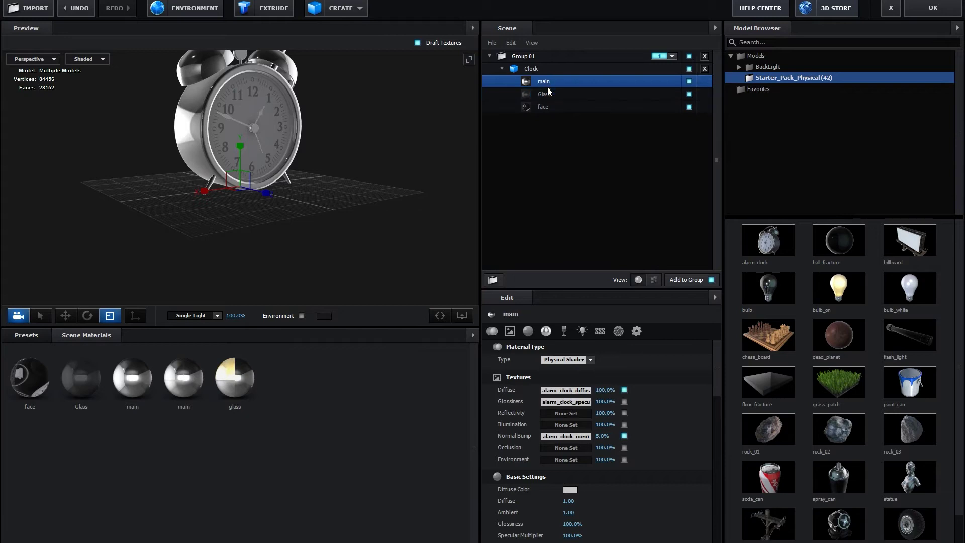
{"action": "left_click", "coordinate": [548, 94]}
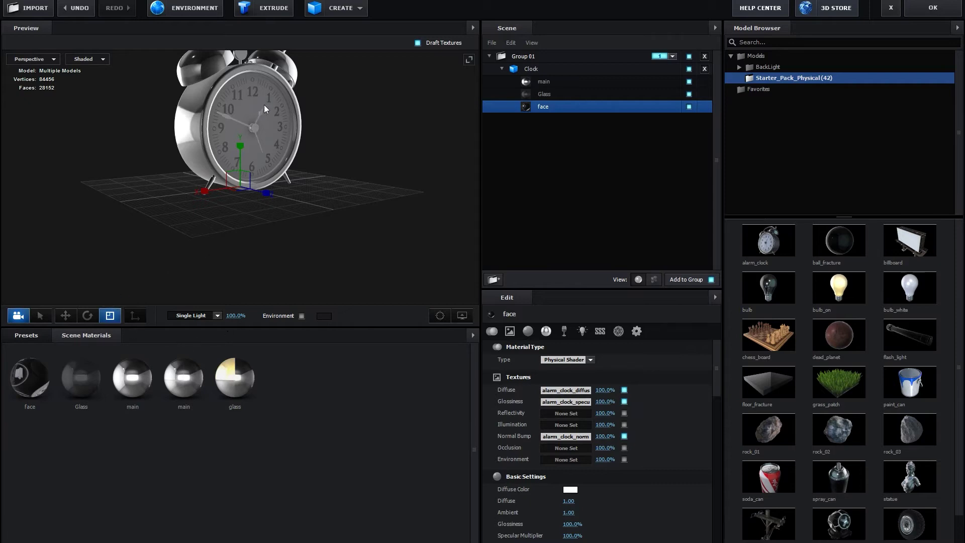
{"action": "scroll", "coordinate": [280, 117], "scroll_direction": "up", "scroll_amount": 3}
{"action": "scroll", "coordinate": [302, 134], "scroll_direction": "up", "scroll_amount": 3}
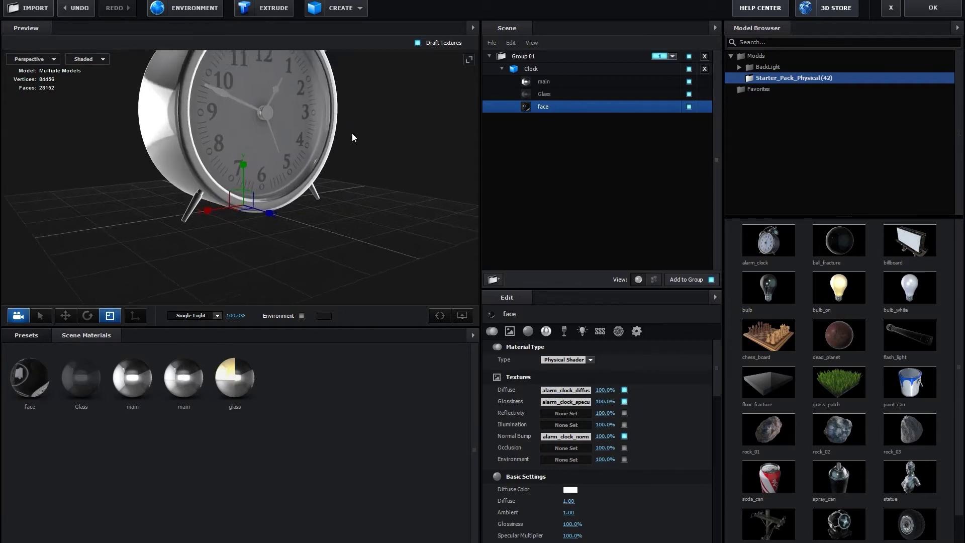
{"action": "middle_click_drag", "start_coordinate": [352, 134], "coordinate": [354, 206]}
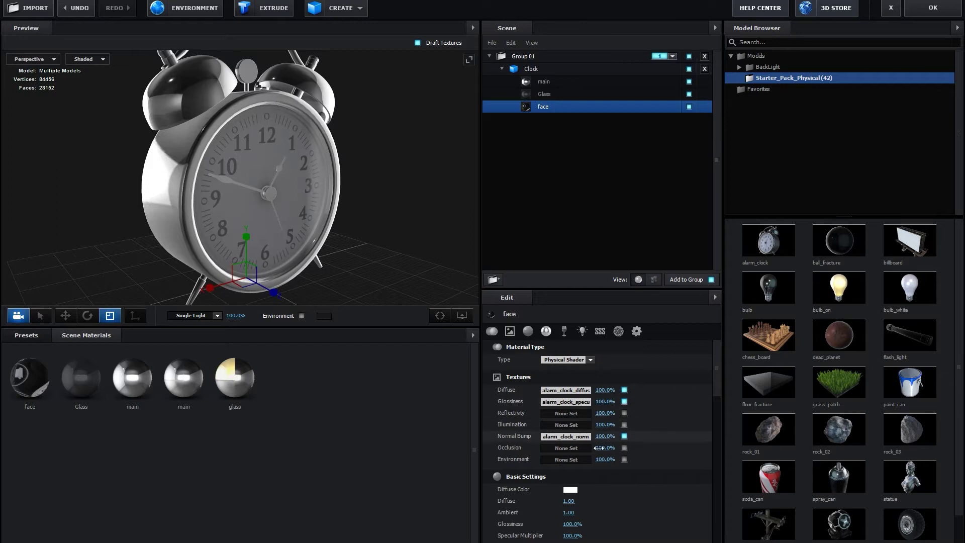
{"action": "scroll", "coordinate": [643, 484], "scroll_direction": "down", "scroll_amount": 3}
{"action": "scroll", "coordinate": [642, 483], "scroll_direction": "down", "scroll_amount": 2}
{"action": "scroll", "coordinate": [643, 483], "scroll_direction": "down", "scroll_amount": 3}
{"action": "scroll", "coordinate": [643, 484], "scroll_direction": "down", "scroll_amount": 3}
{"action": "scroll", "coordinate": [642, 484], "scroll_direction": "up", "scroll_amount": 3}
{"action": "scroll", "coordinate": [642, 484], "scroll_direction": "up", "scroll_amount": 3}
{"action": "scroll", "coordinate": [643, 484], "scroll_direction": "up", "scroll_amount": 3}
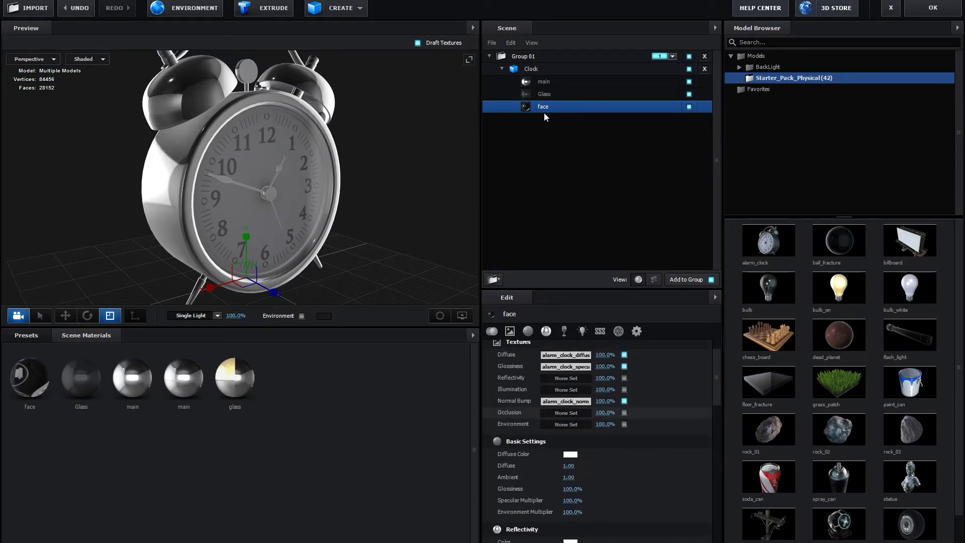
Set Normal Bump to 5.0% in the main material's Textures section, then reselect Clock
{"action": "left_click", "coordinate": [538, 74]}
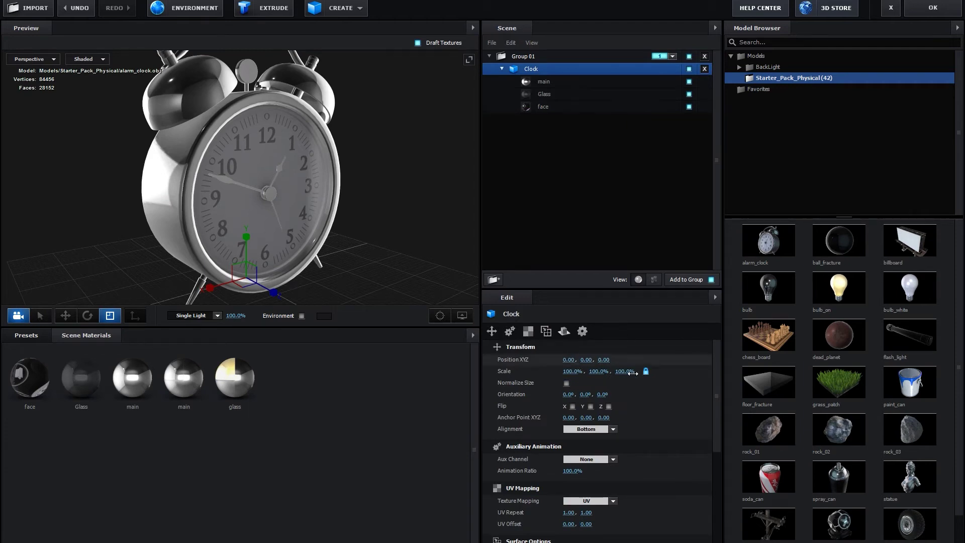
{"action": "scroll", "coordinate": [663, 460], "scroll_direction": "down", "scroll_amount": 3}
{"action": "scroll", "coordinate": [663, 459], "scroll_direction": "down", "scroll_amount": 3}
{"action": "scroll", "coordinate": [662, 464], "scroll_direction": "up", "scroll_amount": 2}
{"action": "scroll", "coordinate": [663, 465], "scroll_direction": "up", "scroll_amount": 1}
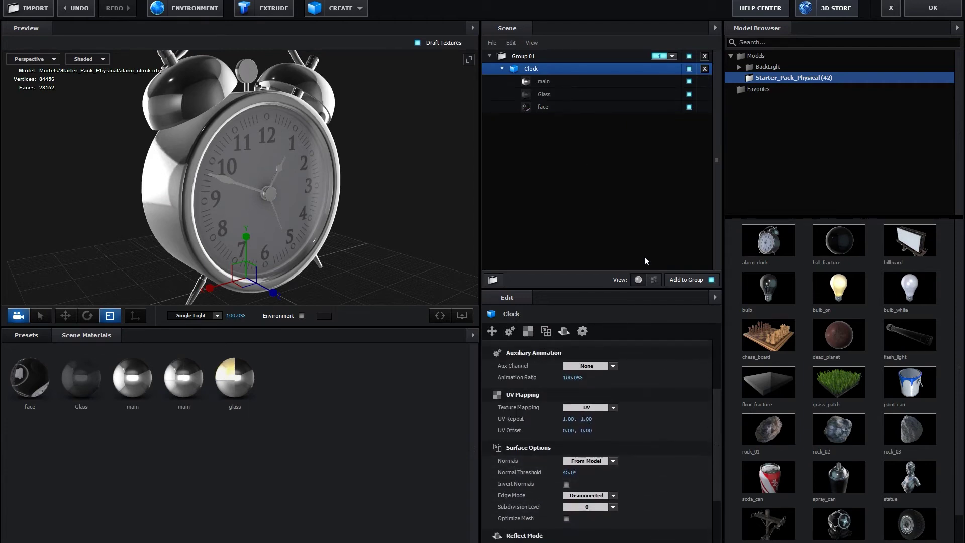
{"action": "left_click", "coordinate": [553, 86]}
{"action": "scroll", "coordinate": [662, 446], "scroll_direction": "down", "scroll_amount": 2}
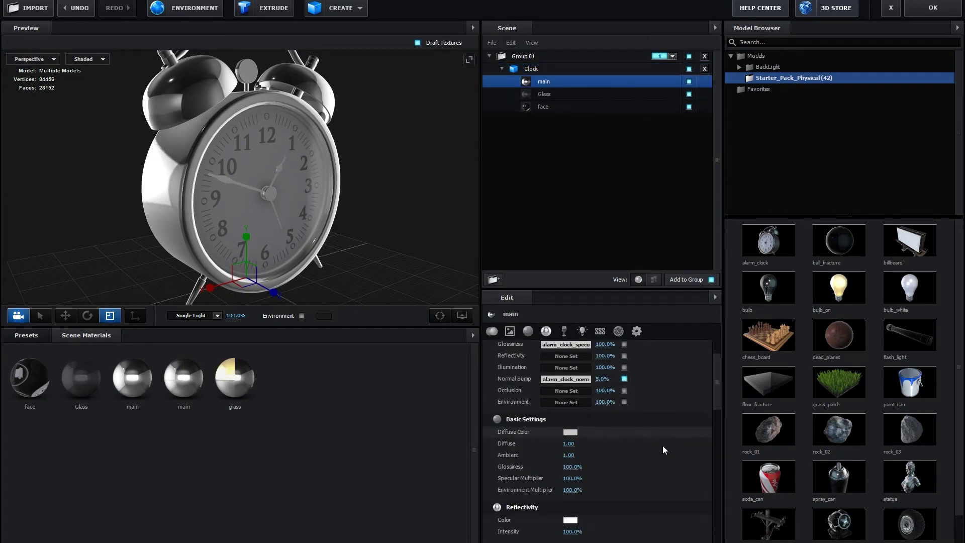
{"action": "scroll", "coordinate": [663, 446], "scroll_direction": "down", "scroll_amount": 3}
{"action": "scroll", "coordinate": [662, 446], "scroll_direction": "down", "scroll_amount": 3}
{"action": "scroll", "coordinate": [662, 445], "scroll_direction": "down", "scroll_amount": 3}
{"action": "scroll", "coordinate": [663, 445], "scroll_direction": "down", "scroll_amount": 2}
{"action": "scroll", "coordinate": [663, 446], "scroll_direction": "up", "scroll_amount": 4}
{"action": "scroll", "coordinate": [662, 445], "scroll_direction": "down", "scroll_amount": 1}
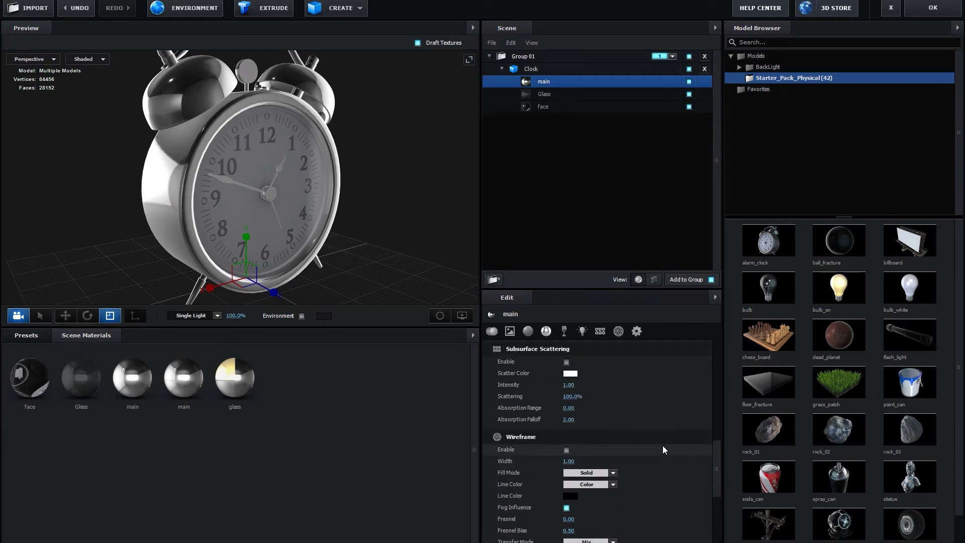
{"action": "scroll", "coordinate": [663, 445], "scroll_direction": "up", "scroll_amount": 2}
{"action": "scroll", "coordinate": [663, 445], "scroll_direction": "up", "scroll_amount": 3}
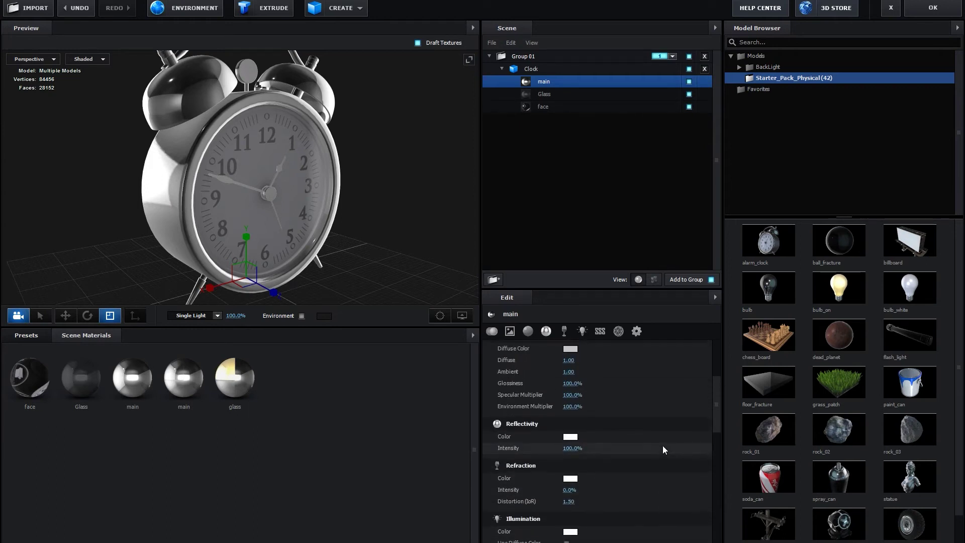
{"action": "scroll", "coordinate": [663, 445], "scroll_direction": "up", "scroll_amount": 2}
{"action": "scroll", "coordinate": [663, 446], "scroll_direction": "up", "scroll_amount": 3}
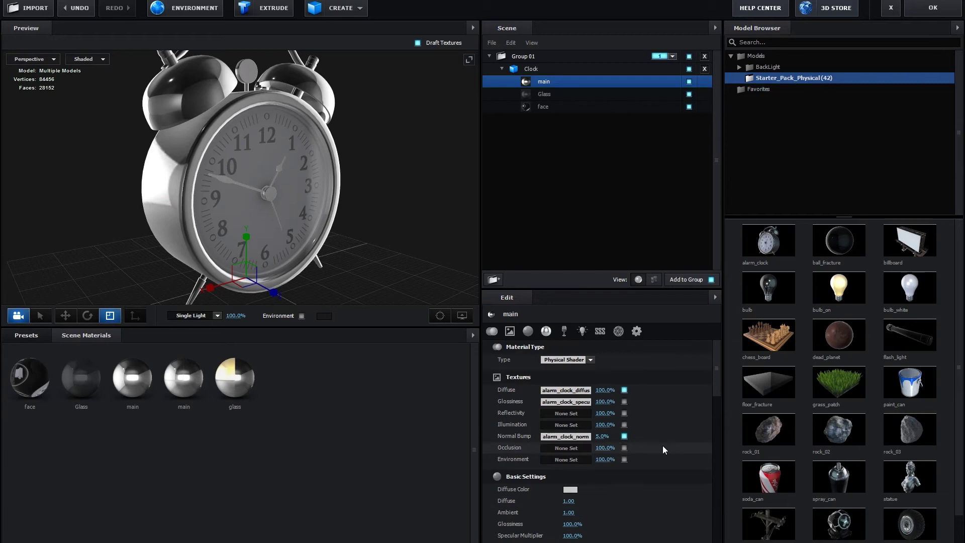
{"action": "scroll", "coordinate": [663, 445], "scroll_direction": "down", "scroll_amount": 2}
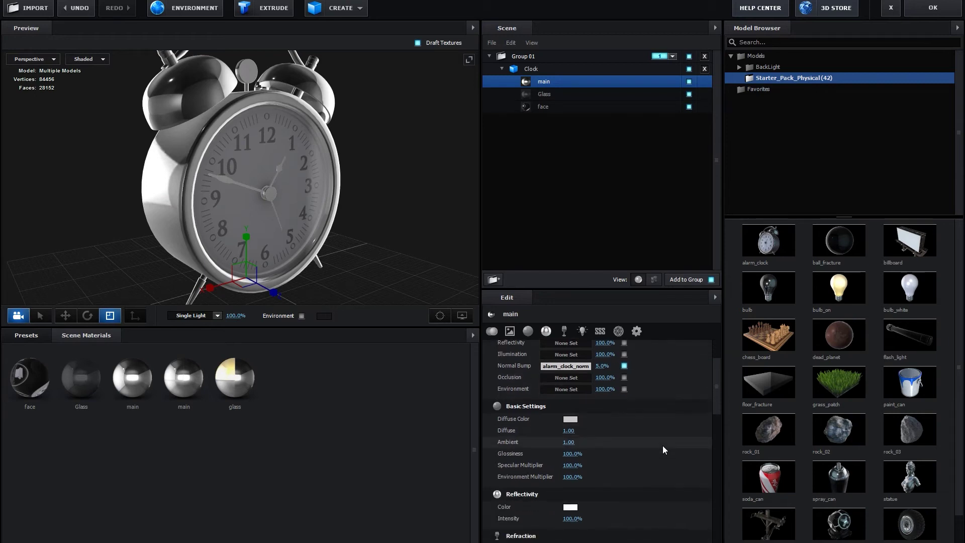
{"action": "left_click", "coordinate": [541, 70]}
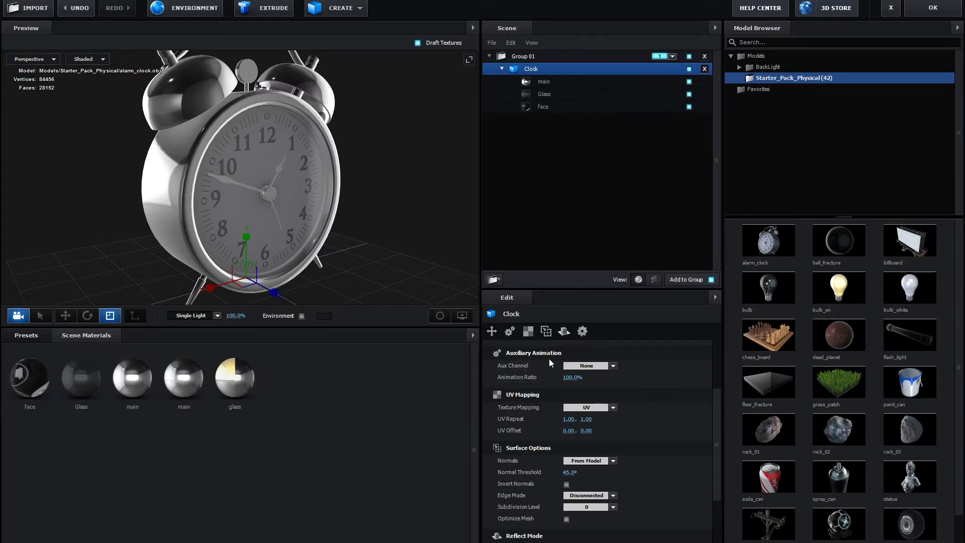
{"action": "scroll", "coordinate": [367, 249], "scroll_direction": "down", "scroll_amount": 3}
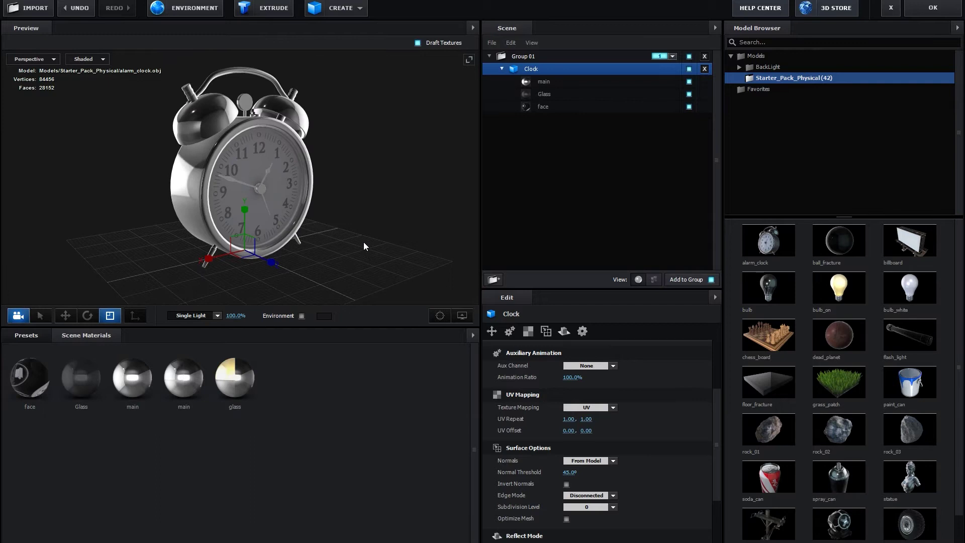
{"action": "mouse_move", "coordinate": [359, 240]}
{"action": "left_mouse_down"}
{"action": "mouse_move", "coordinate": [295, 239]}
{"action": "mouse_move", "coordinate": [312, 239]}
{"action": "left_mouse_up"}
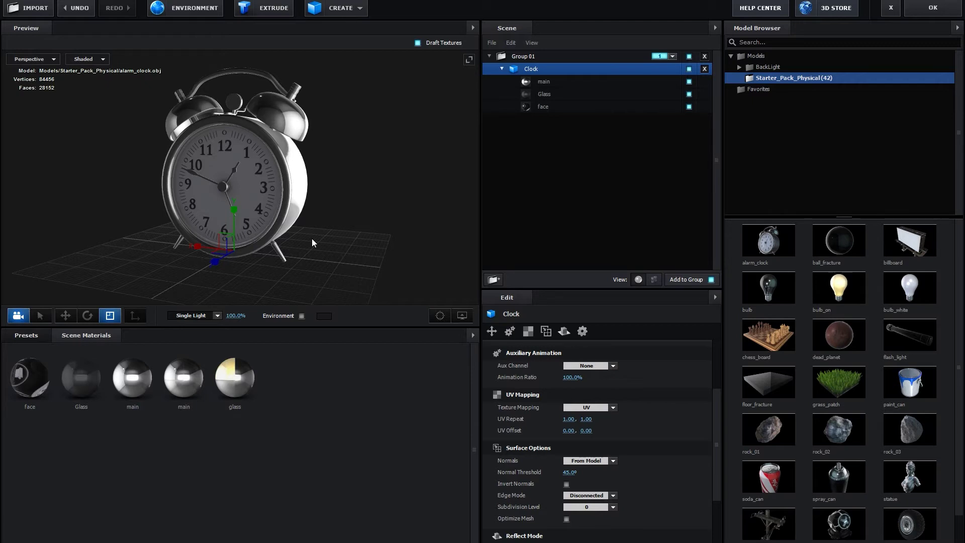
{"action": "left_click", "coordinate": [611, 365]}
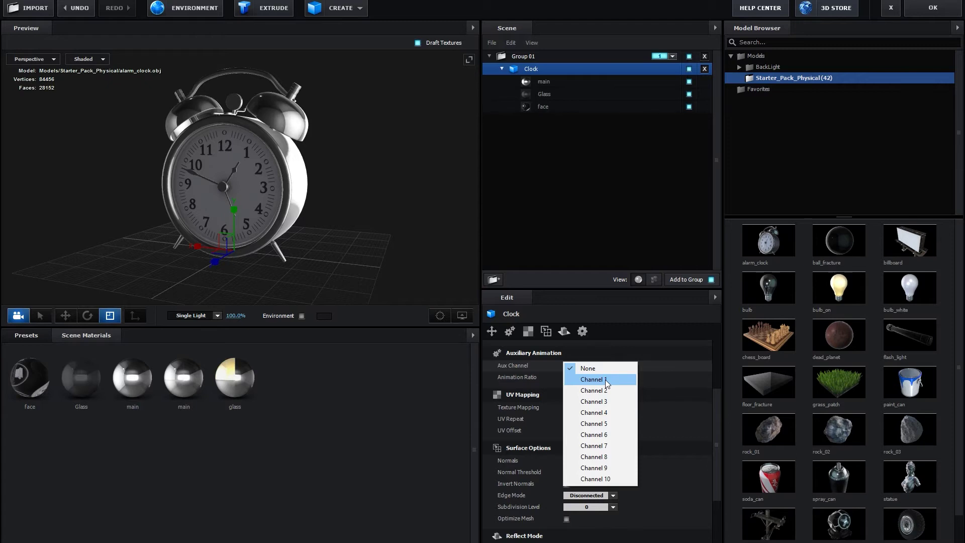
{"action": "left_click", "coordinate": [656, 379]}
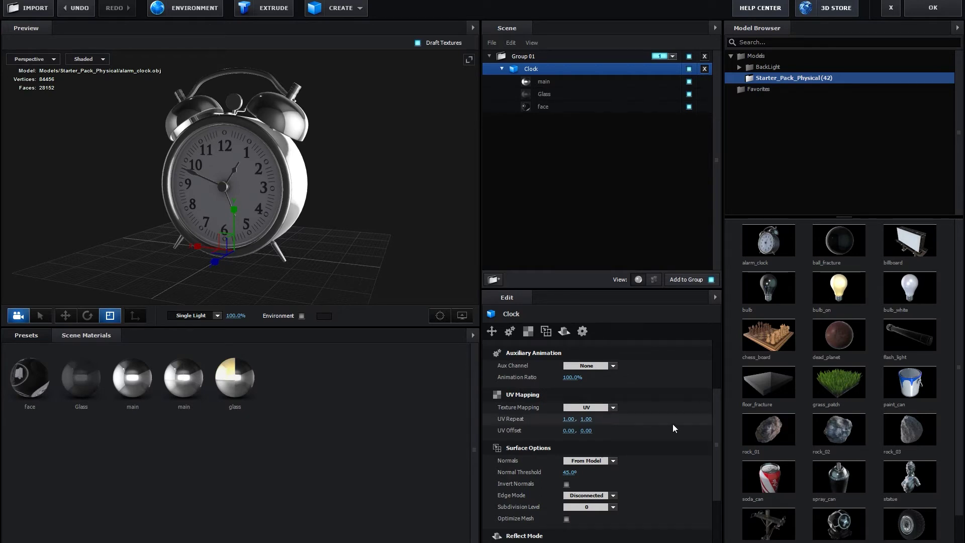
{"action": "left_click", "coordinate": [597, 408]}
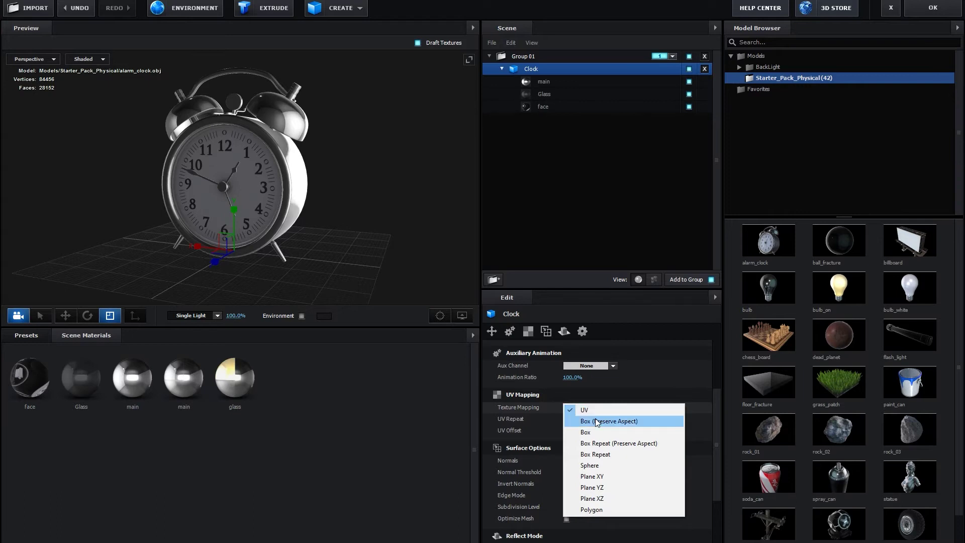
{"action": "left_click", "coordinate": [599, 422]}
{"action": "left_click_drag", "start_coordinate": [300, 218], "coordinate": [306, 210]}
{"action": "scroll", "coordinate": [272, 183], "scroll_direction": "up", "scroll_amount": 2}
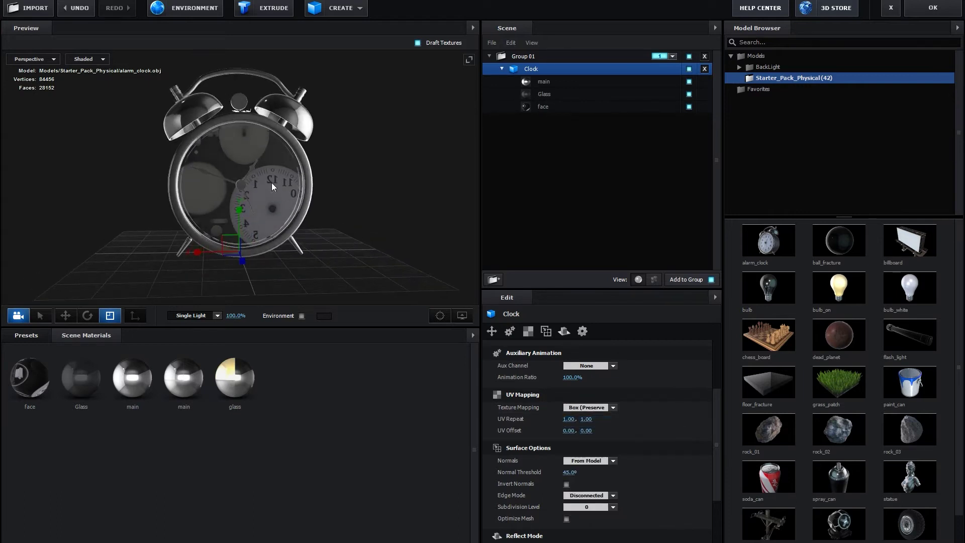
{"action": "scroll", "coordinate": [268, 180], "scroll_direction": "up", "scroll_amount": 3}
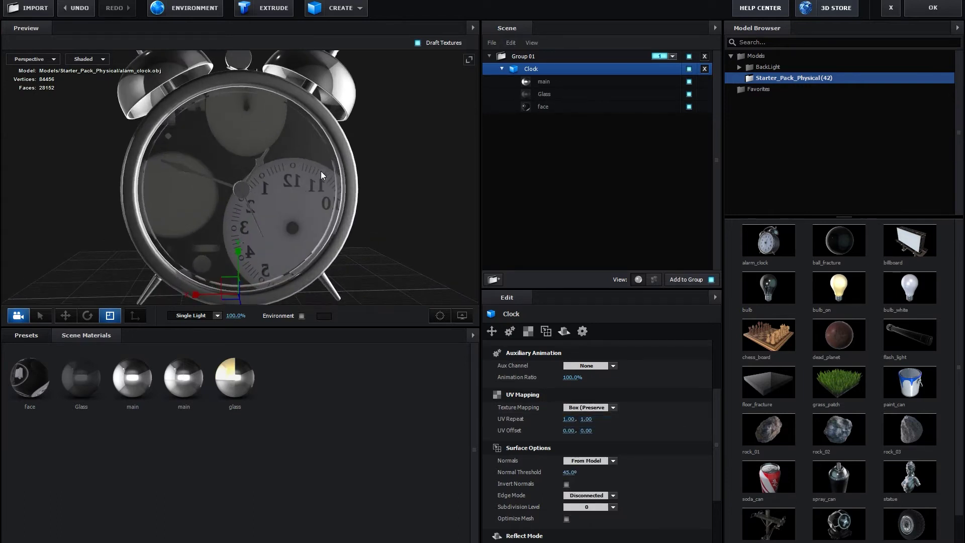
{"action": "left_click", "coordinate": [586, 408]}
{"action": "left_click", "coordinate": [585, 413]}
{"action": "mouse_move", "coordinate": [256, 205]}
{"action": "left_mouse_down"}
{"action": "mouse_move", "coordinate": [316, 210]}
{"action": "mouse_move", "coordinate": [213, 204]}
{"action": "mouse_move", "coordinate": [281, 202]}
{"action": "left_mouse_up"}
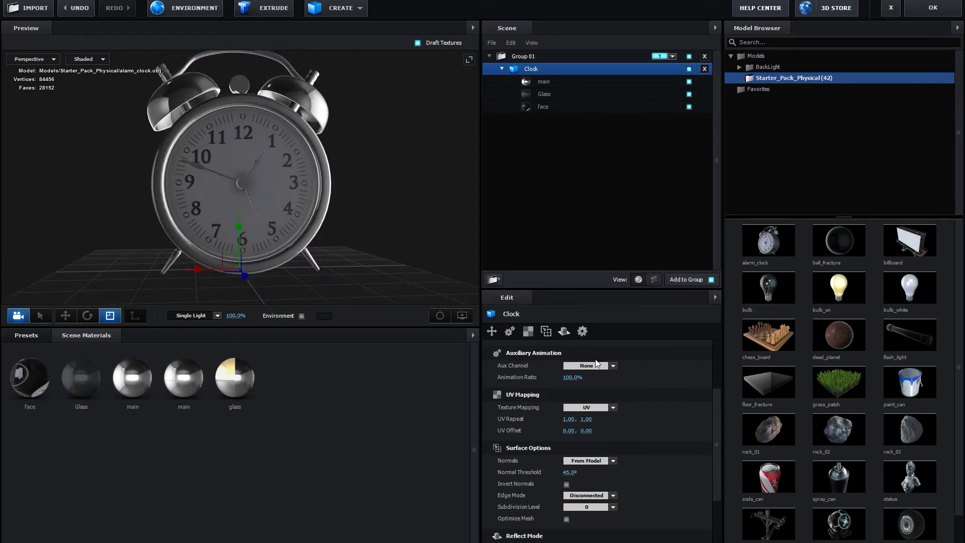
{"action": "left_click", "coordinate": [586, 407]}
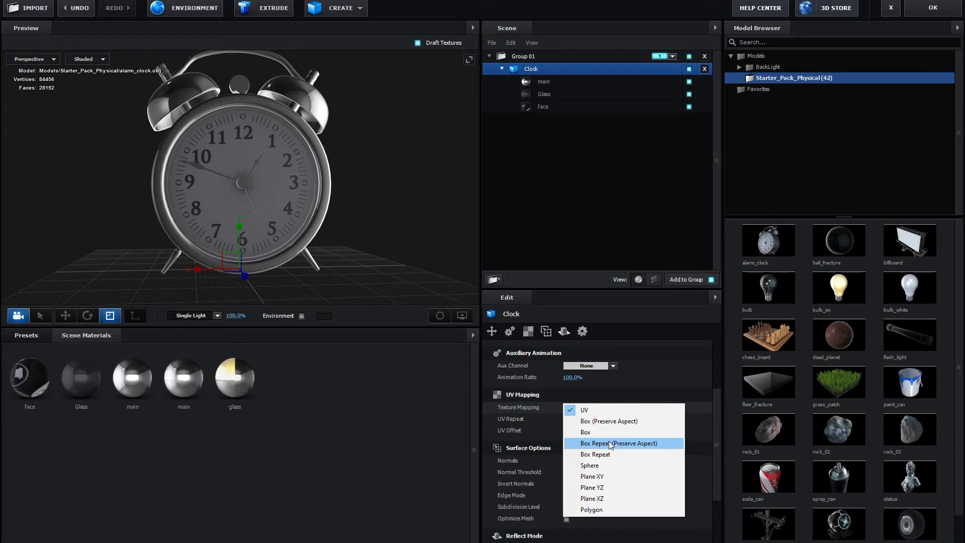
{"action": "left_click", "coordinate": [701, 424]}
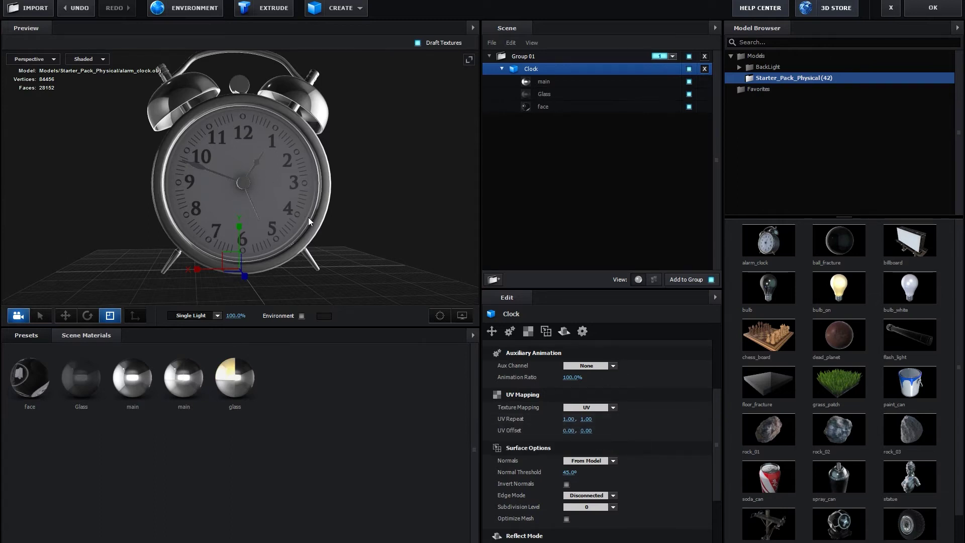
{"action": "left_click_drag", "start_coordinate": [307, 217], "coordinate": [337, 219]}
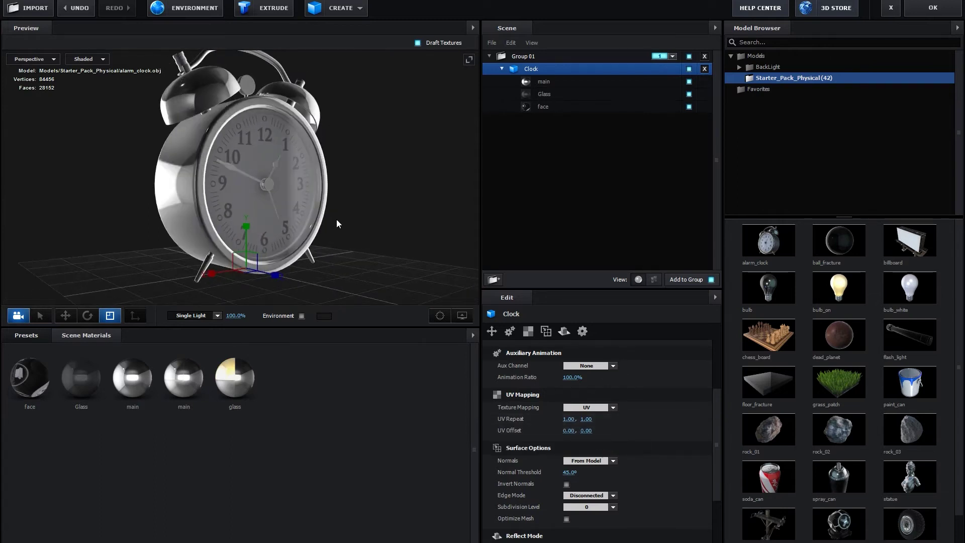
{"action": "left_click", "coordinate": [563, 419]}
{"action": "type", "text": "5"}
{"action": "key", "text": "Return"}
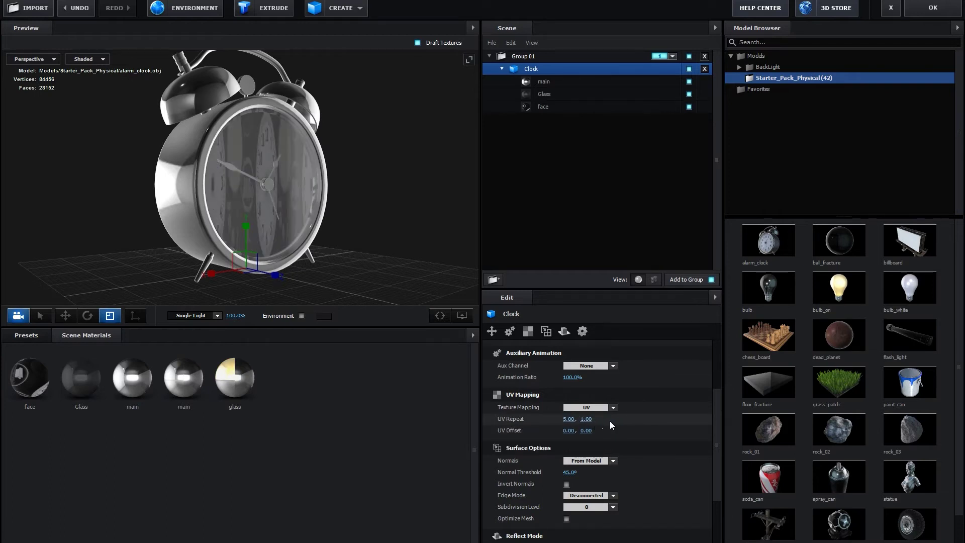
{"action": "type", "text": "5"}
{"action": "key", "text": "Return"}
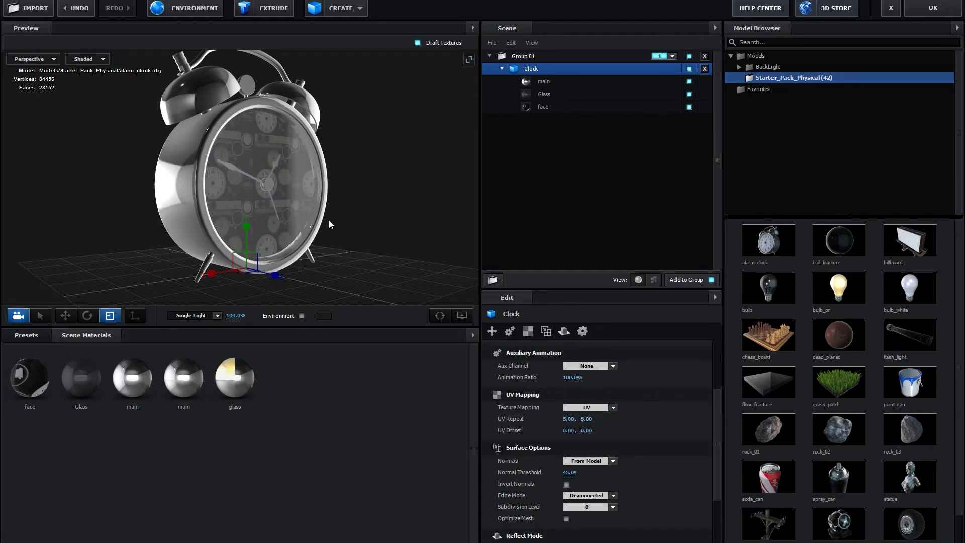
{"action": "mouse_move", "coordinate": [329, 219]}
{"action": "left_mouse_down"}
{"action": "mouse_move", "coordinate": [250, 205]}
{"action": "mouse_move", "coordinate": [308, 206]}
{"action": "mouse_move", "coordinate": [275, 219]}
{"action": "mouse_move", "coordinate": [276, 207]}
{"action": "left_mouse_up"}
{"action": "scroll", "coordinate": [267, 176], "scroll_direction": "up", "scroll_amount": 3}
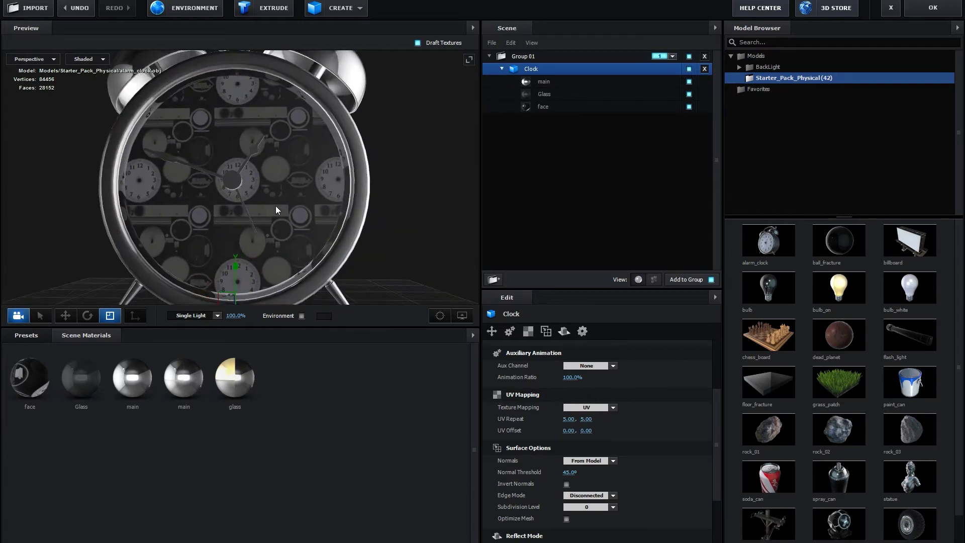
{"action": "left_click", "coordinate": [569, 419]}
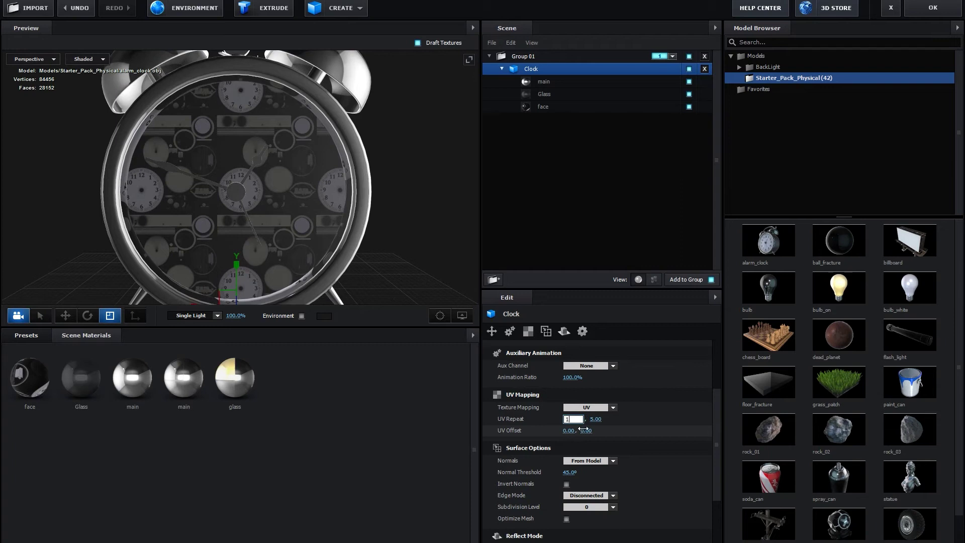
{"action": "type", "text": "1"}
{"action": "key", "text": "Return"}
{"action": "left_click", "coordinate": [586, 419]}
{"action": "type", "text": "1"}
{"action": "key", "text": "Return"}
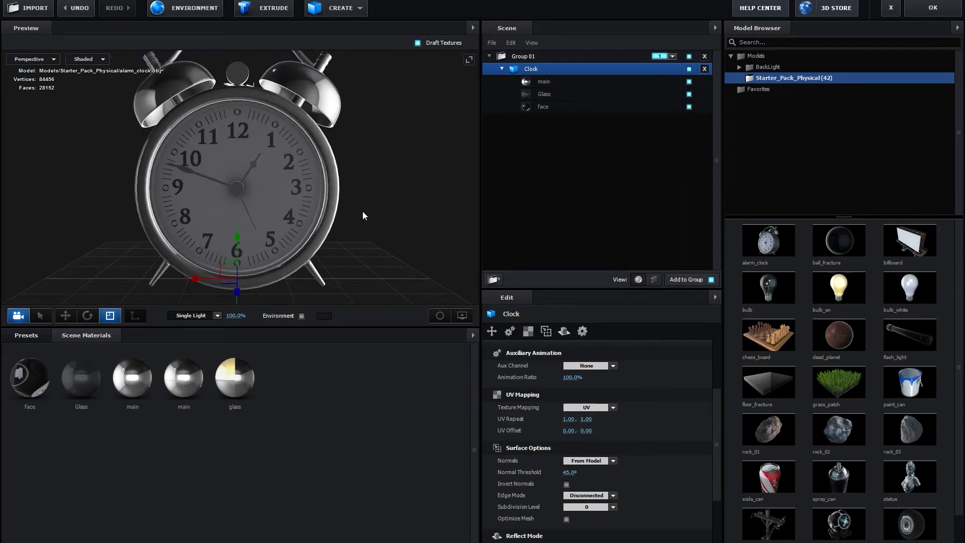
{"action": "left_click_drag", "start_coordinate": [568, 433], "coordinate": [572, 439]}
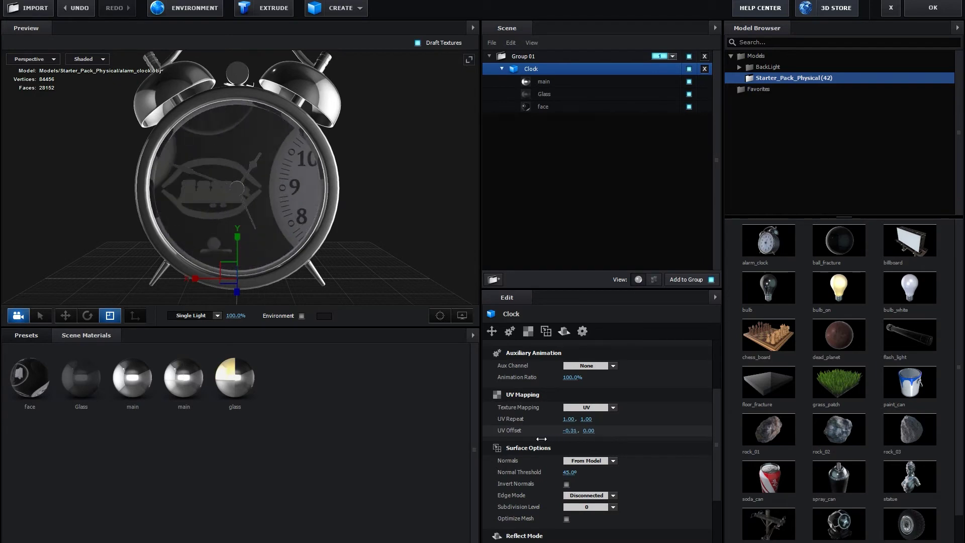
{"action": "left_click_drag", "start_coordinate": [572, 438], "coordinate": [559, 441]}
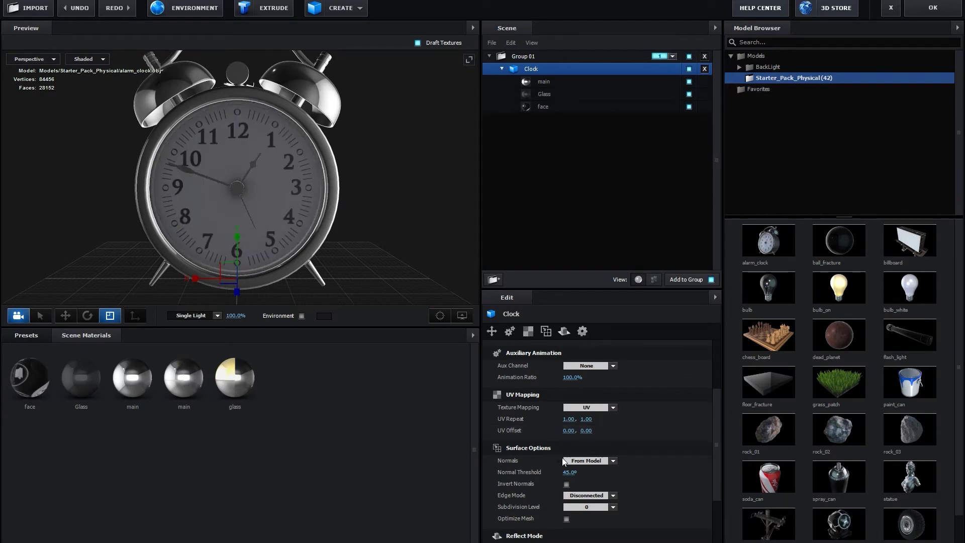
{"action": "scroll", "coordinate": [673, 457], "scroll_direction": "down", "scroll_amount": 1}
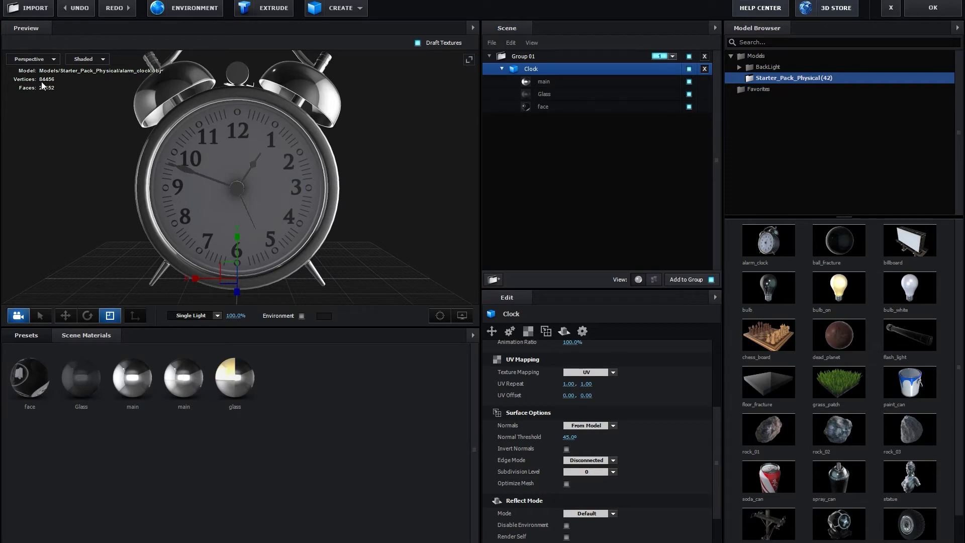
Enable Optimize Mesh to cut the clock to 16310 vertices, then add ball_fracture to the scene
{"action": "left_click", "coordinate": [567, 483]}
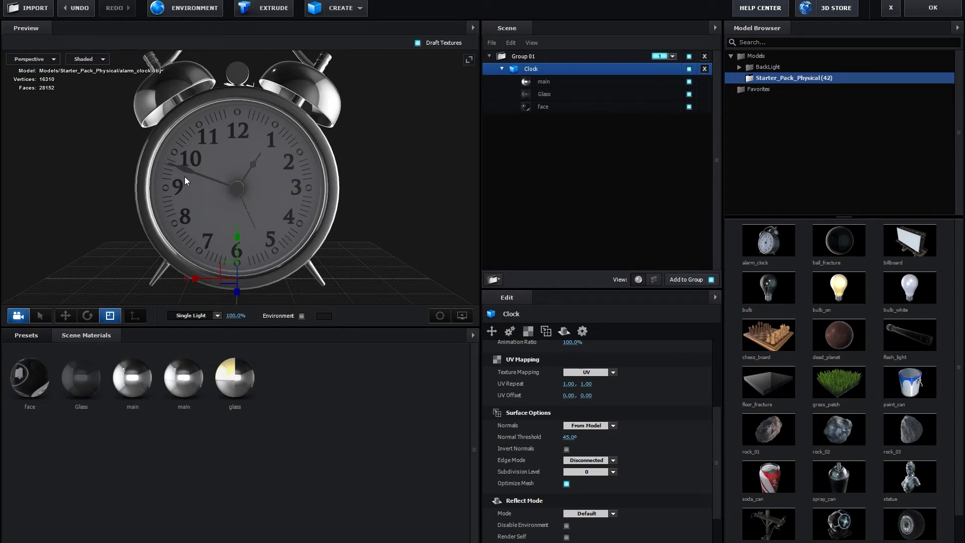
{"action": "left_click_drag", "start_coordinate": [185, 177], "coordinate": [445, 301]}
{"action": "scroll", "coordinate": [553, 428], "scroll_direction": "down", "scroll_amount": 3}
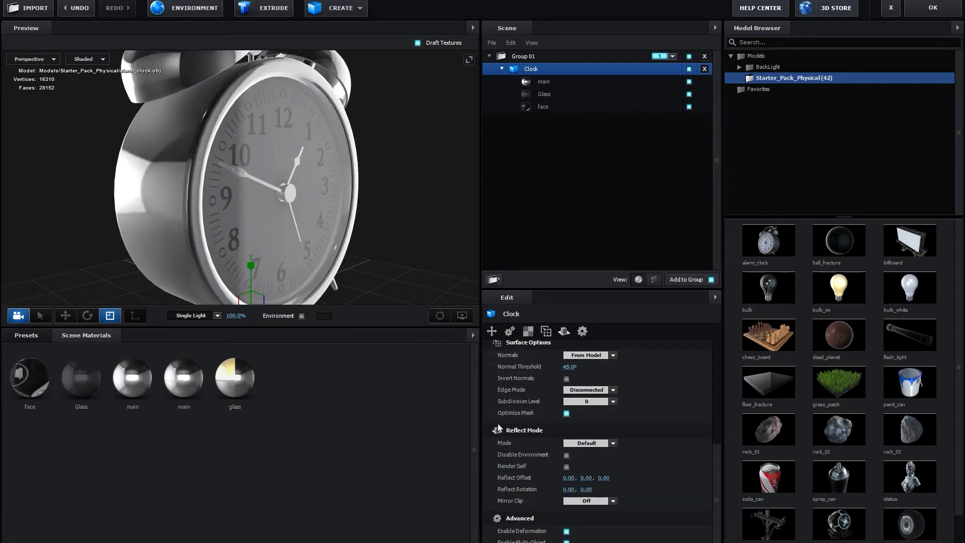
{"action": "scroll", "coordinate": [343, 225], "scroll_direction": "down", "scroll_amount": 3}
{"action": "mouse_move", "coordinate": [343, 225]}
{"action": "left_mouse_down"}
{"action": "mouse_move", "coordinate": [300, 228]}
{"action": "mouse_move", "coordinate": [330, 225]}
{"action": "left_mouse_up"}
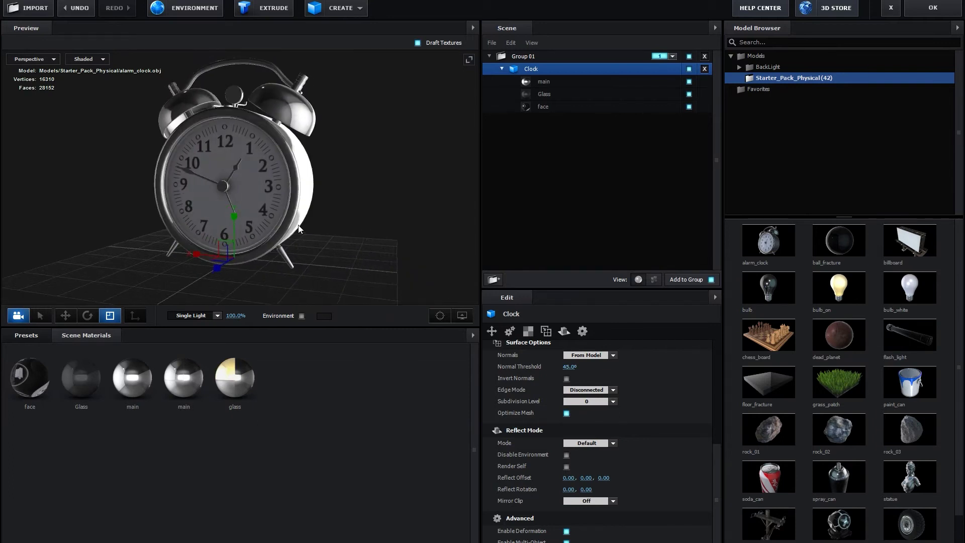
{"action": "scroll", "coordinate": [334, 224], "scroll_direction": "down", "scroll_amount": 4}
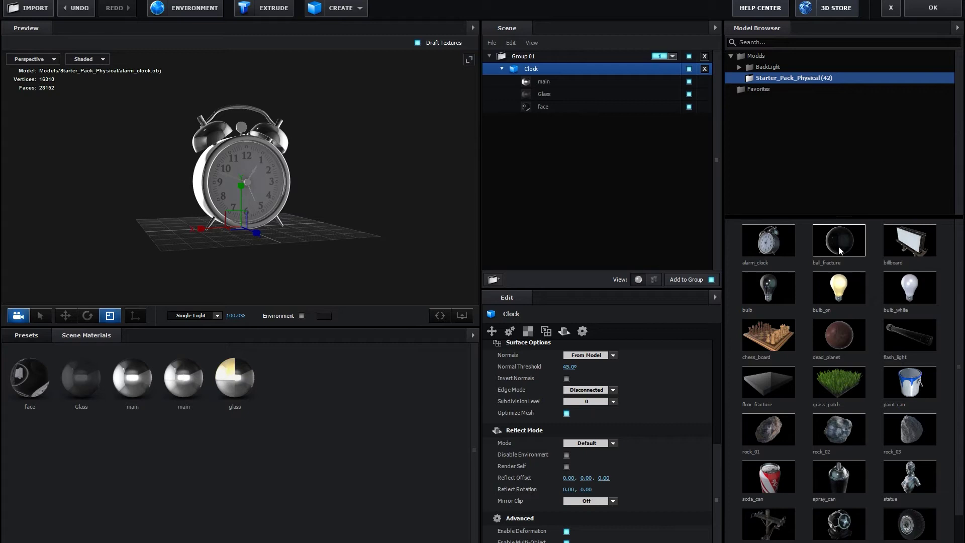
{"action": "left_click_drag", "start_coordinate": [840, 250], "coordinate": [451, 222]}
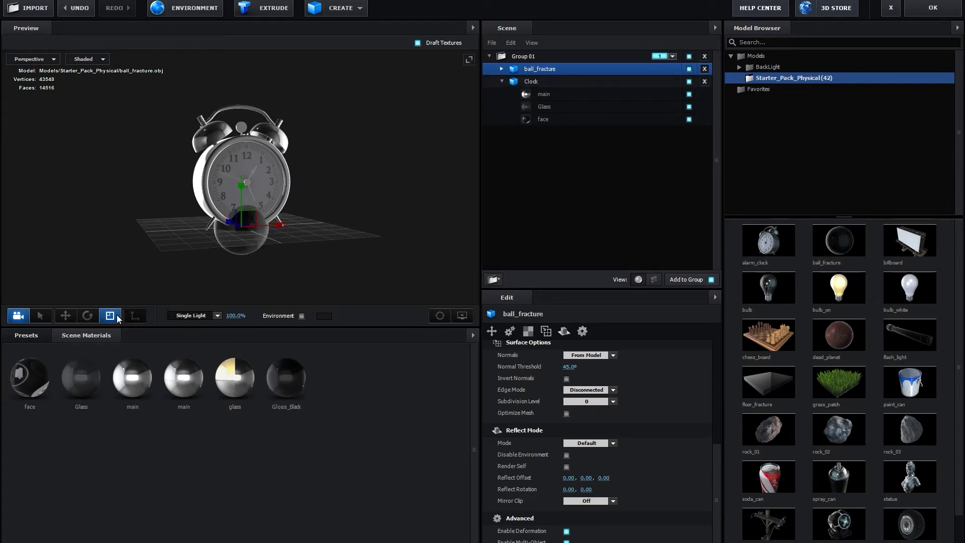
Move the ball_fracture sphere to the left of the clock
{"action": "left_click", "coordinate": [65, 315]}
{"action": "left_click_drag", "start_coordinate": [241, 231], "coordinate": [130, 242]}
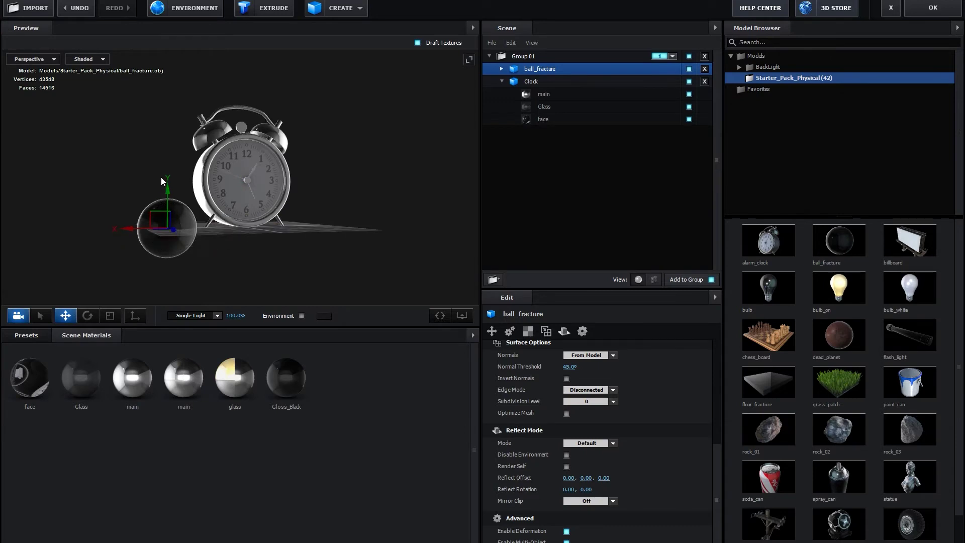
{"action": "scroll", "coordinate": [162, 182], "scroll_direction": "up", "scroll_amount": 5}
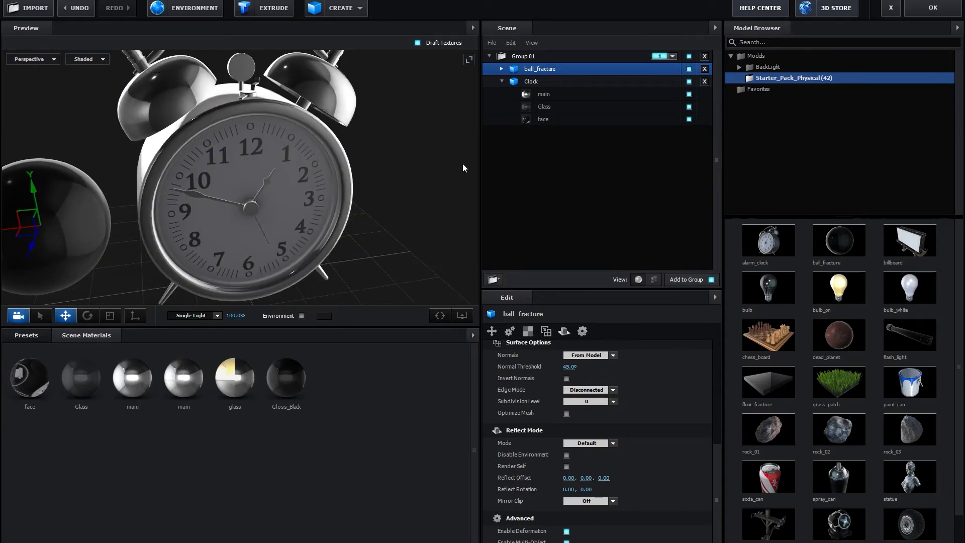
{"action": "left_click", "coordinate": [526, 82]}
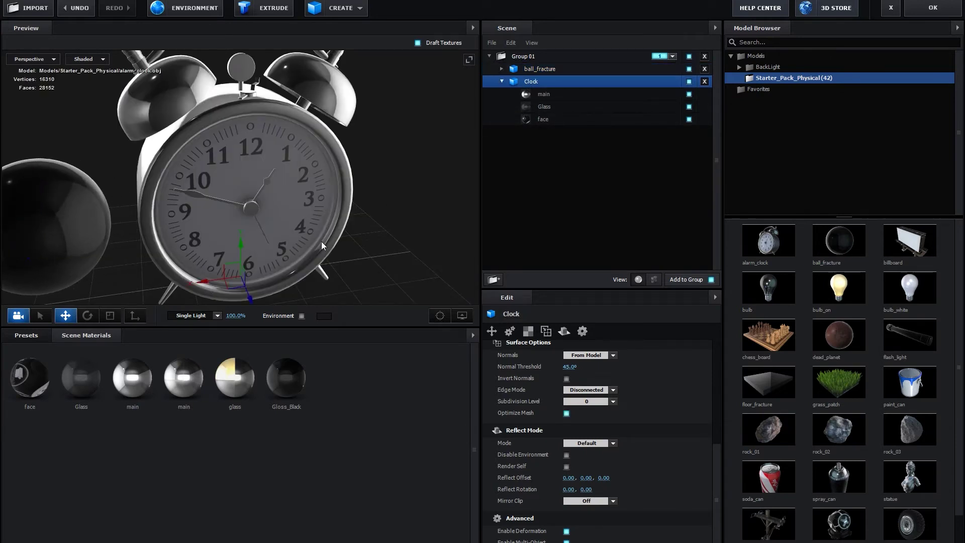
{"action": "left_click", "coordinate": [107, 320]}
{"action": "scroll", "coordinate": [132, 225], "scroll_direction": "down", "scroll_amount": 5}
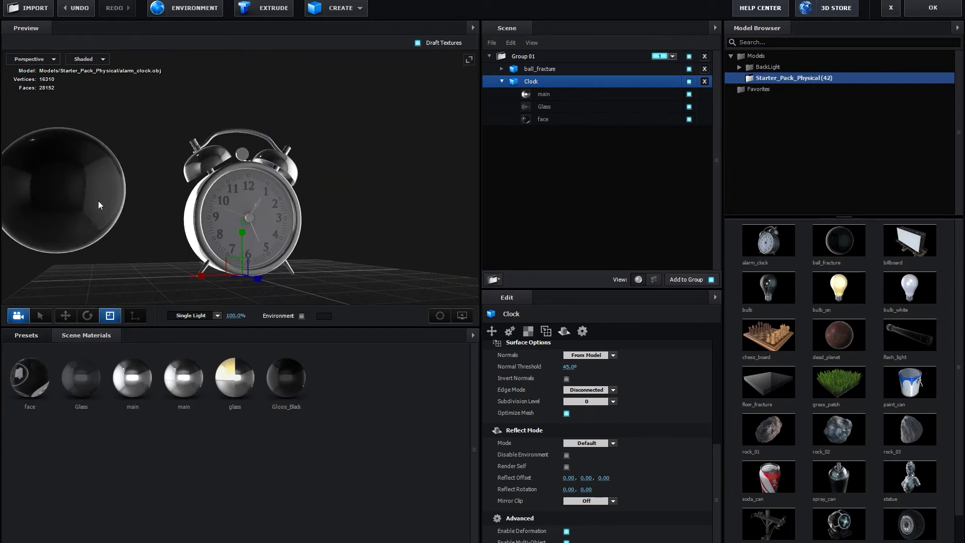
Lower the sphere and nudge it further left so it sits beside the clock
{"action": "left_click", "coordinate": [529, 69]}
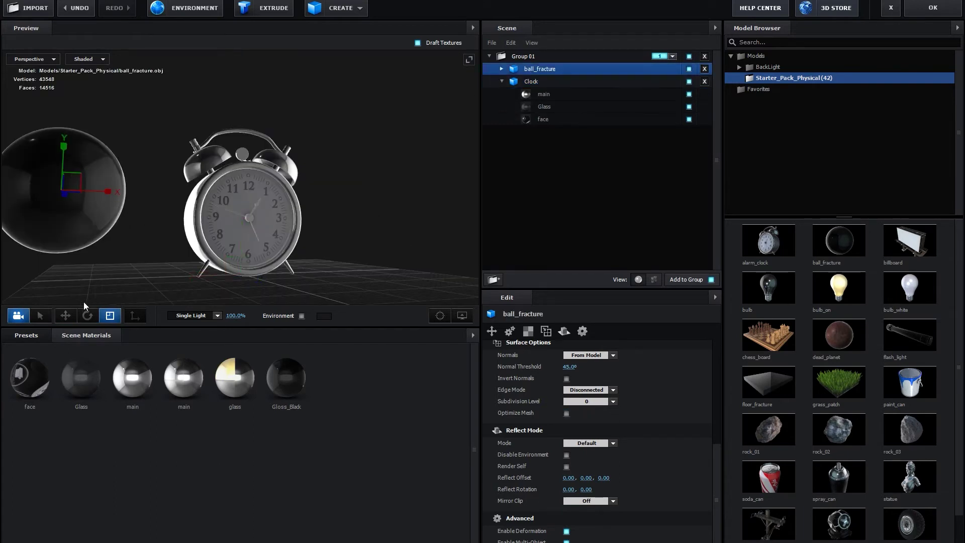
{"action": "left_click", "coordinate": [65, 315]}
{"action": "left_click_drag", "start_coordinate": [62, 160], "coordinate": [51, 186]}
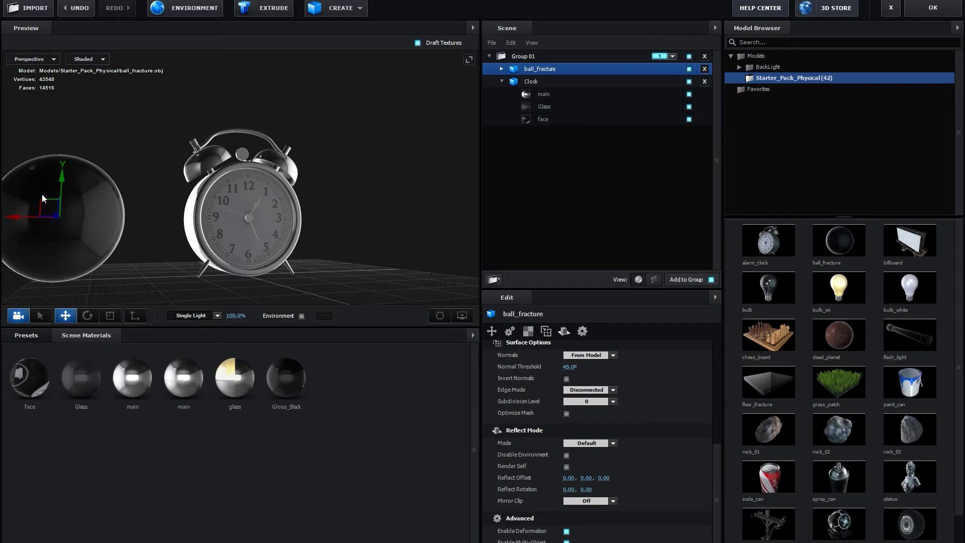
{"action": "mouse_move", "coordinate": [13, 225]}
{"action": "left_mouse_down"}
{"action": "mouse_move", "coordinate": [22, 237]}
{"action": "mouse_move", "coordinate": [66, 229]}
{"action": "left_mouse_up"}
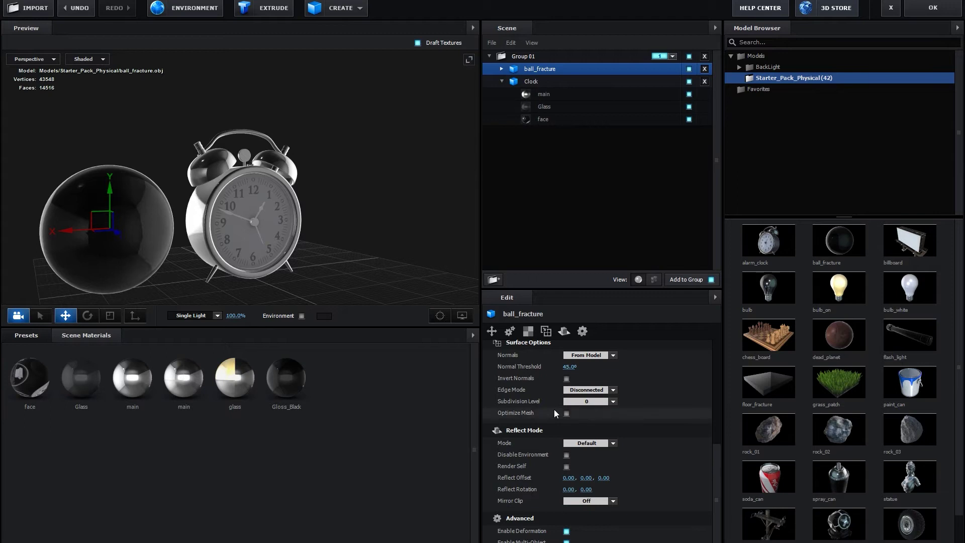
Set the sphere's reflection to Mirror Surface with Below Plane mirror clipping
{"action": "left_click", "coordinate": [611, 443]}
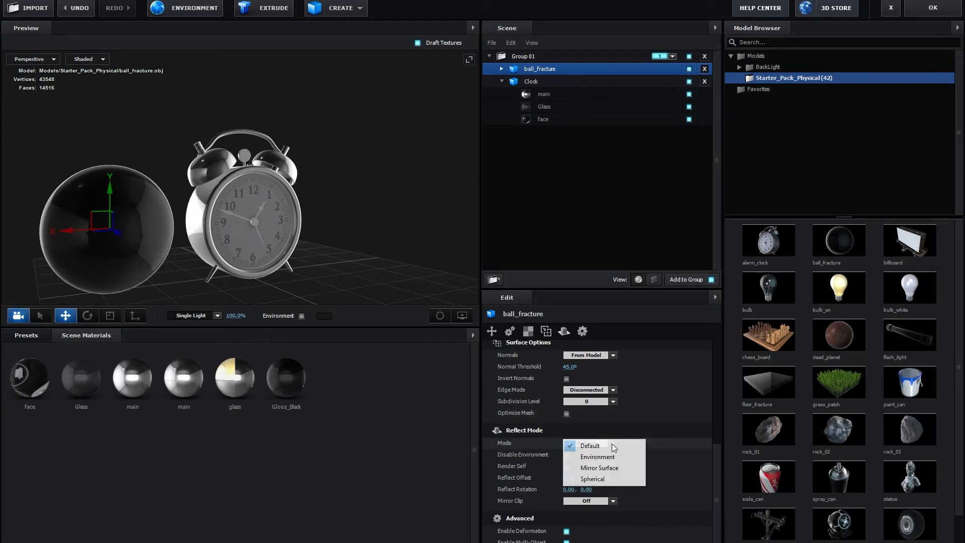
{"action": "left_click", "coordinate": [613, 468]}
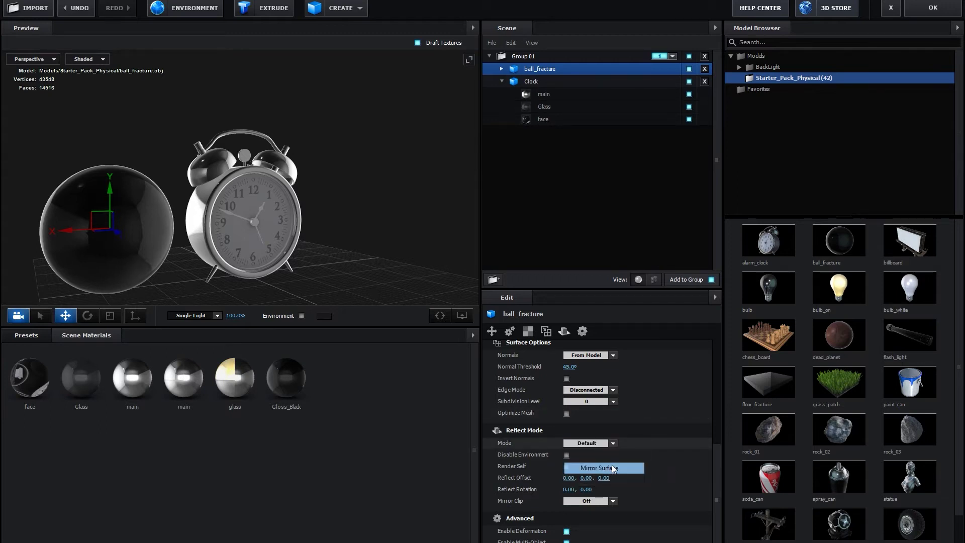
{"action": "left_click", "coordinate": [615, 501]}
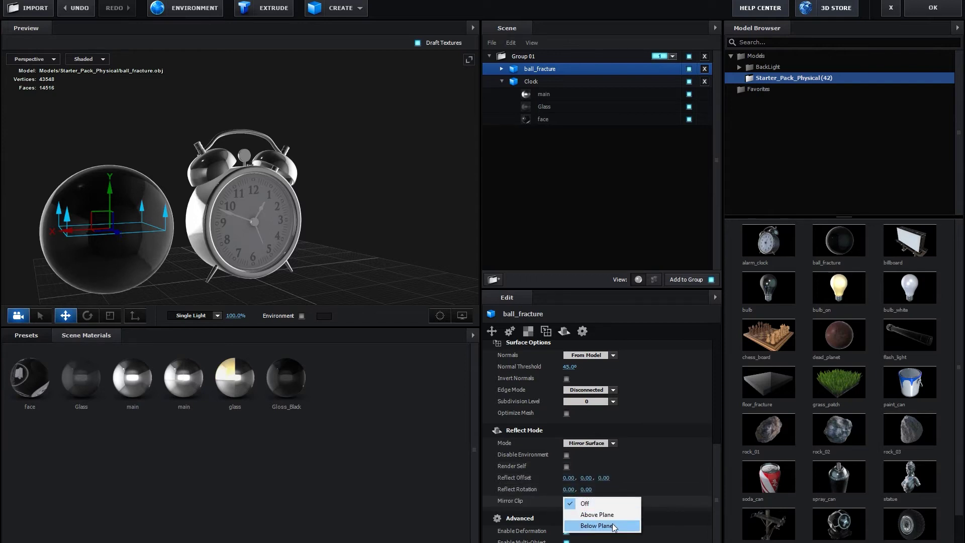
{"action": "left_click", "coordinate": [611, 526]}
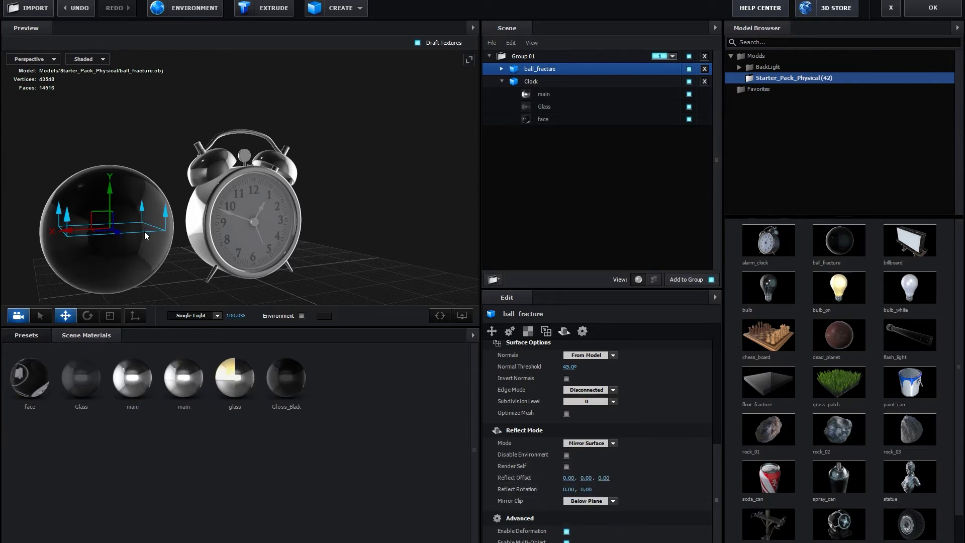
{"action": "left_click_drag", "start_coordinate": [237, 259], "coordinate": [197, 261]}
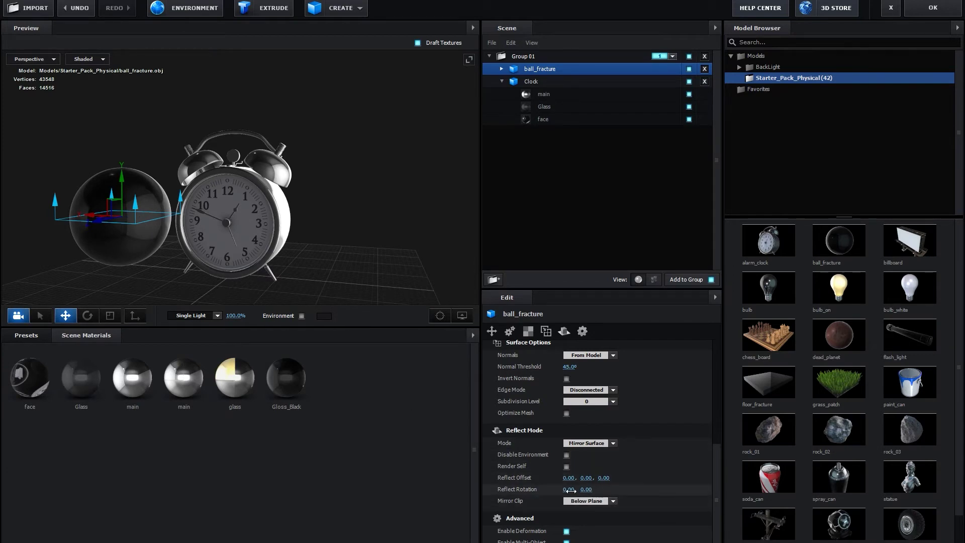
Adjust the sphere's reflect rotation, settling on 273
{"action": "mouse_move", "coordinate": [568, 489]}
{"action": "left_mouse_down"}
{"action": "mouse_move", "coordinate": [581, 489]}
{"action": "mouse_move", "coordinate": [524, 491]}
{"action": "mouse_move", "coordinate": [779, 488]}
{"action": "left_mouse_up"}
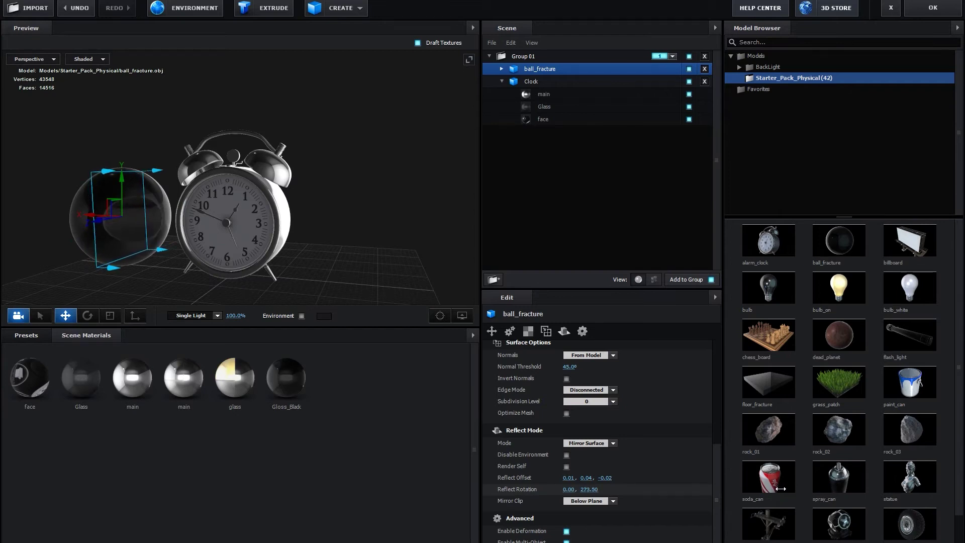
{"action": "left_click_drag", "start_coordinate": [781, 488], "coordinate": [775, 489]}
{"action": "left_click_drag", "start_coordinate": [594, 489], "coordinate": [601, 489]}
{"action": "mouse_move", "coordinate": [205, 250]}
{"action": "left_mouse_down"}
{"action": "mouse_move", "coordinate": [221, 252]}
{"action": "mouse_move", "coordinate": [166, 257]}
{"action": "left_mouse_up"}
Try Spherical reflection, return it to Default, then delete the ball_fracture sphere
{"action": "left_click", "coordinate": [586, 443]}
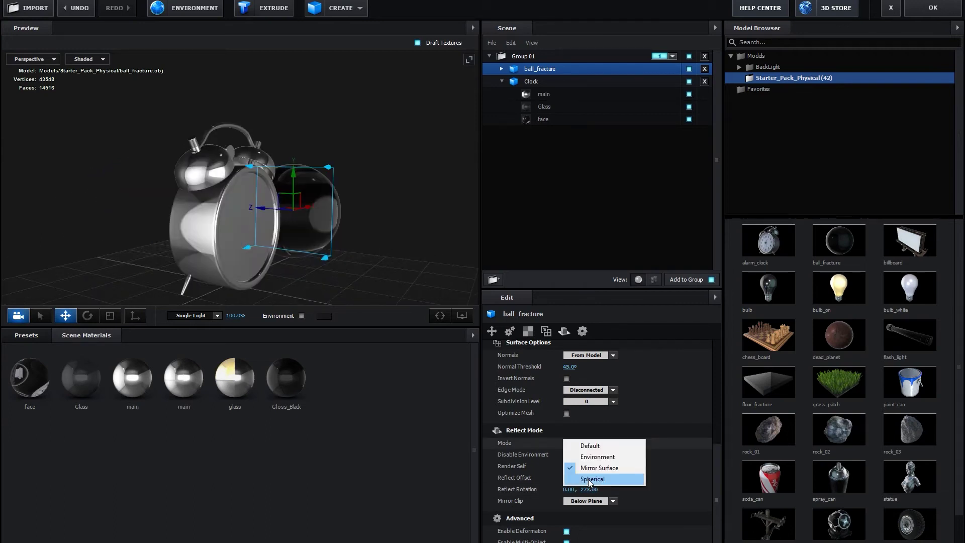
{"action": "left_click", "coordinate": [588, 479]}
{"action": "mouse_move", "coordinate": [310, 270]}
{"action": "left_mouse_down"}
{"action": "mouse_move", "coordinate": [432, 258]}
{"action": "mouse_move", "coordinate": [93, 250]}
{"action": "left_mouse_up"}
{"action": "left_click", "coordinate": [608, 448]}
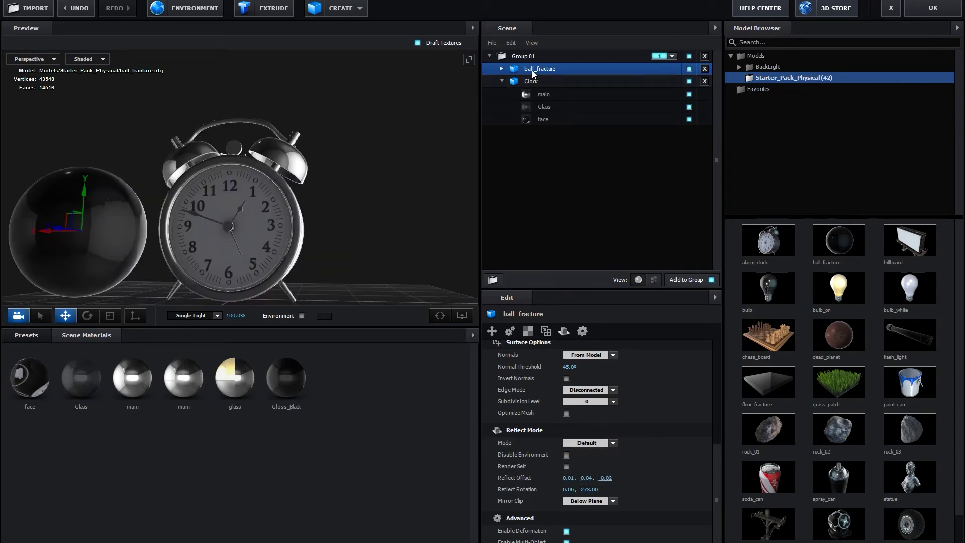
{"action": "key", "text": "Delete"}
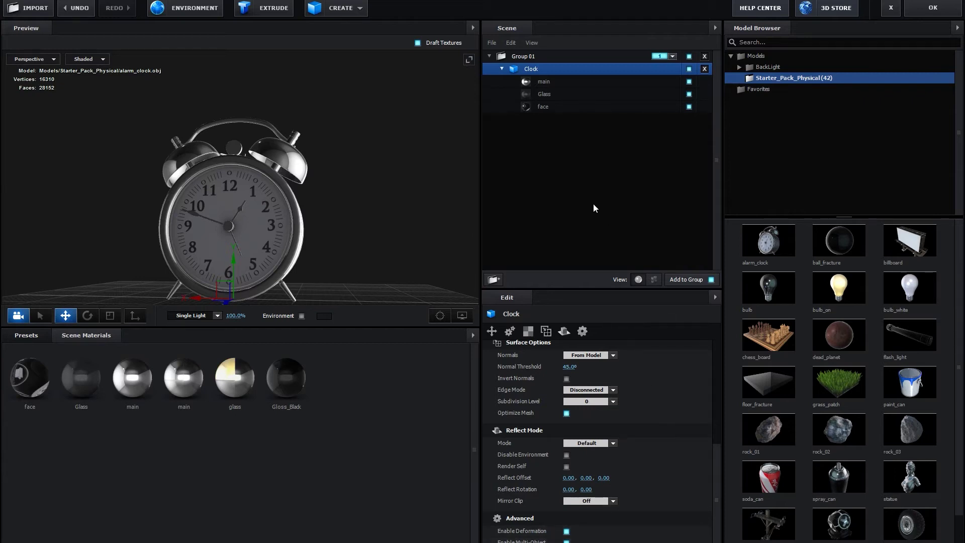
Select the Clock's main material and bring up its shader type options
{"action": "left_click", "coordinate": [550, 85]}
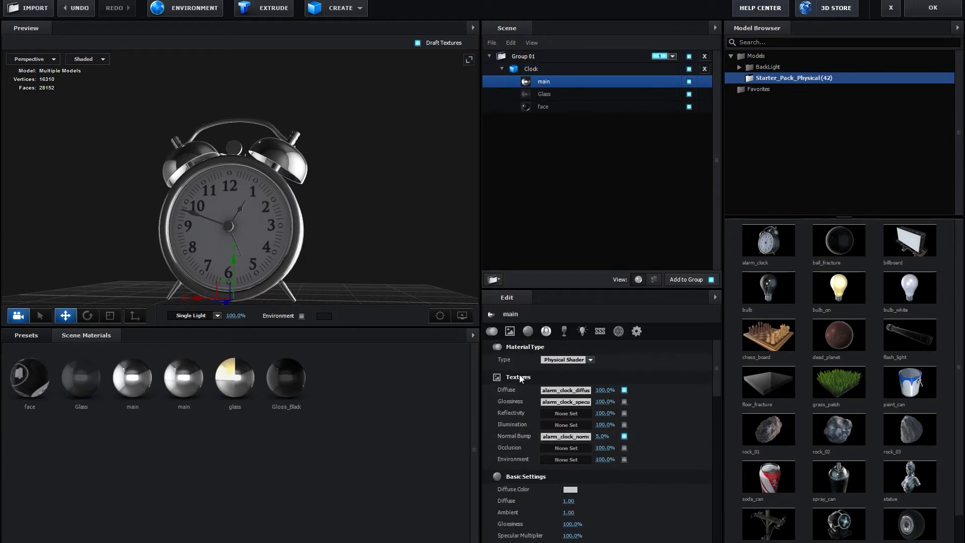
{"action": "left_click", "coordinate": [592, 359]}
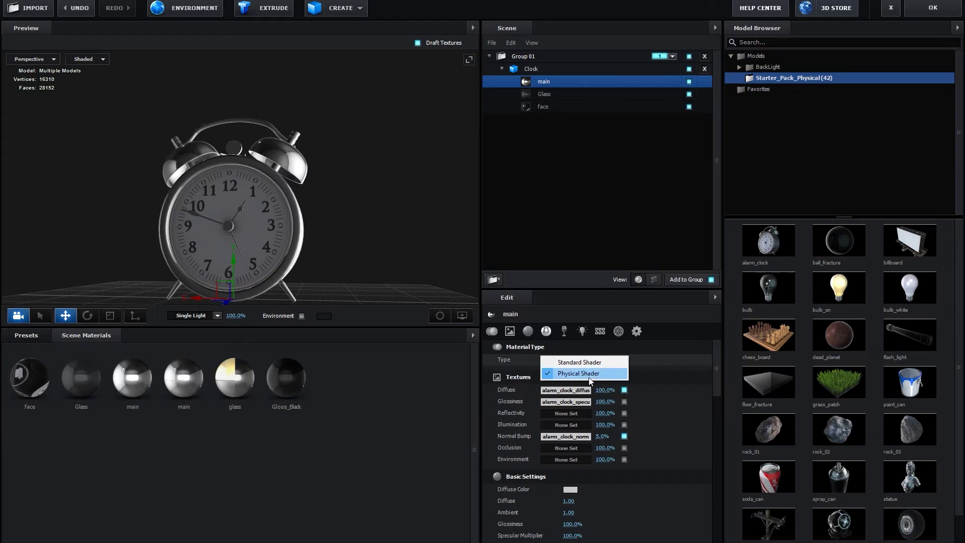
{"action": "left_click", "coordinate": [589, 378]}
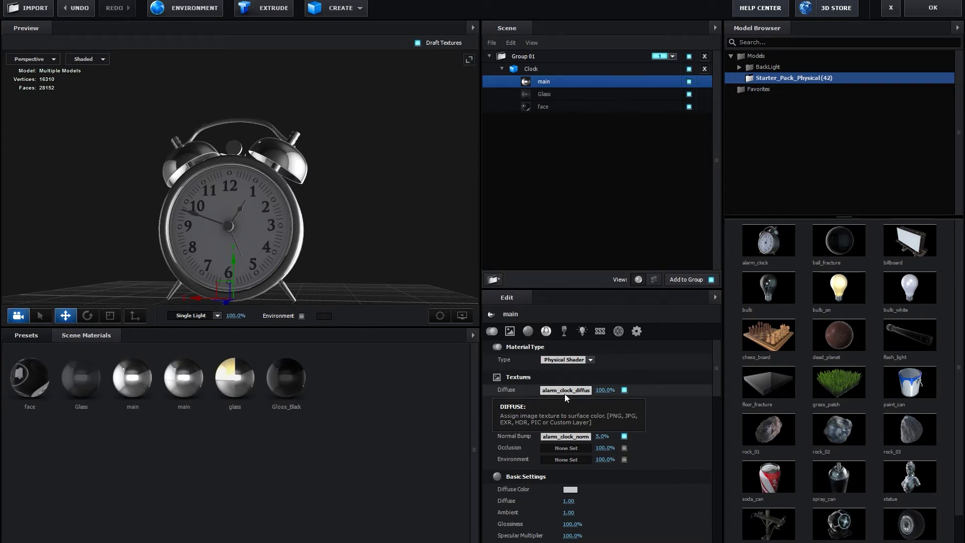
{"action": "mouse_move", "coordinate": [221, 237]}
{"action": "left_mouse_down"}
{"action": "mouse_move", "coordinate": [273, 244]}
{"action": "mouse_move", "coordinate": [258, 246]}
{"action": "left_mouse_up"}
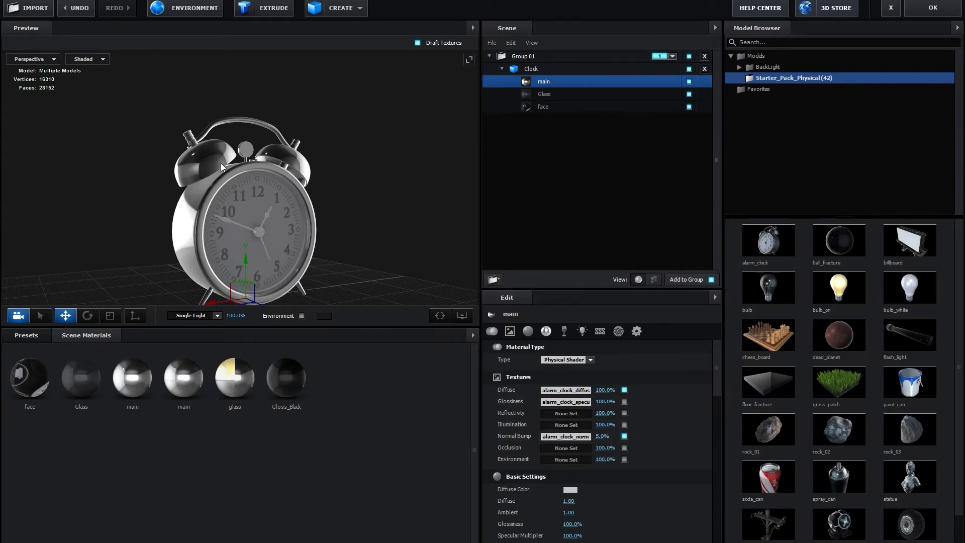
{"action": "scroll", "coordinate": [229, 207], "scroll_direction": "up", "scroll_amount": 3}
{"action": "scroll", "coordinate": [228, 208], "scroll_direction": "up", "scroll_amount": 2}
{"action": "scroll", "coordinate": [230, 222], "scroll_direction": "up", "scroll_amount": 1}
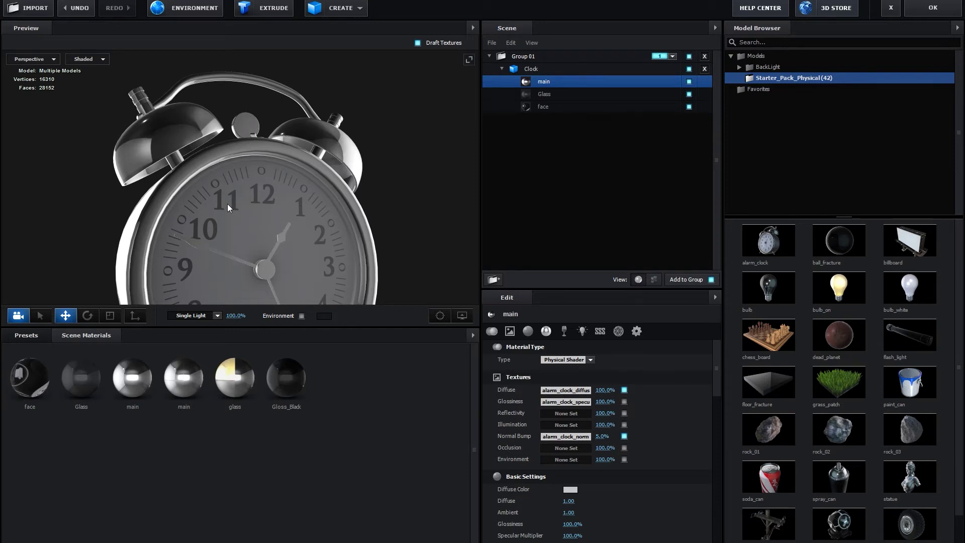
{"action": "left_click_drag", "start_coordinate": [78, 98], "coordinate": [133, 141]}
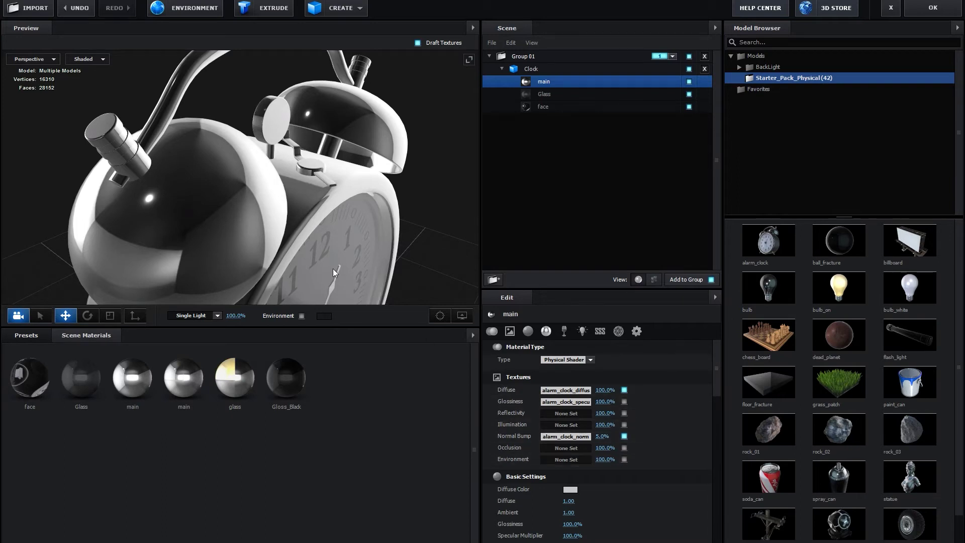
{"action": "scroll", "coordinate": [333, 268], "scroll_direction": "down", "scroll_amount": 2}
{"action": "scroll", "coordinate": [333, 269], "scroll_direction": "down", "scroll_amount": 2}
{"action": "left_click_drag", "start_coordinate": [327, 255], "coordinate": [276, 237]}
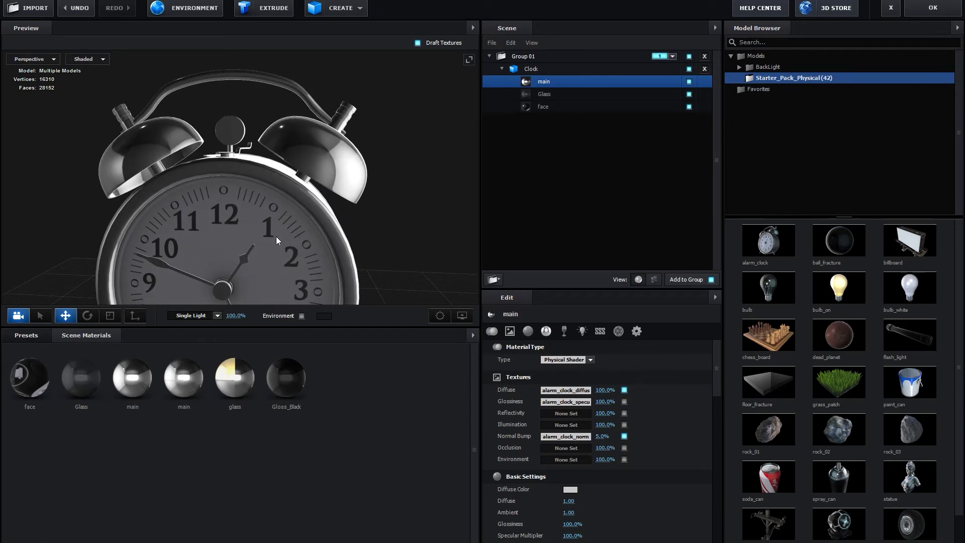
{"action": "scroll", "coordinate": [296, 244], "scroll_direction": "down", "scroll_amount": 2}
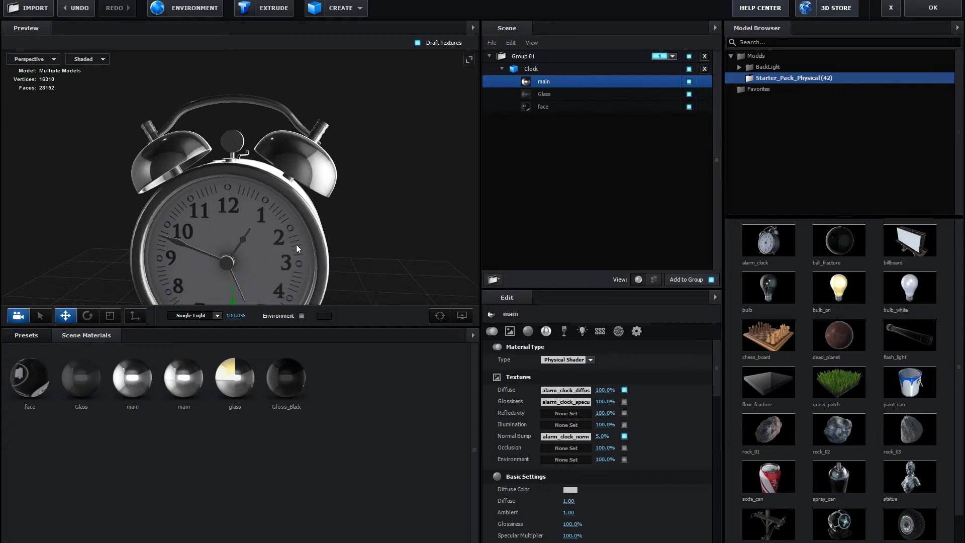
{"action": "left_click_drag", "start_coordinate": [292, 251], "coordinate": [347, 251]}
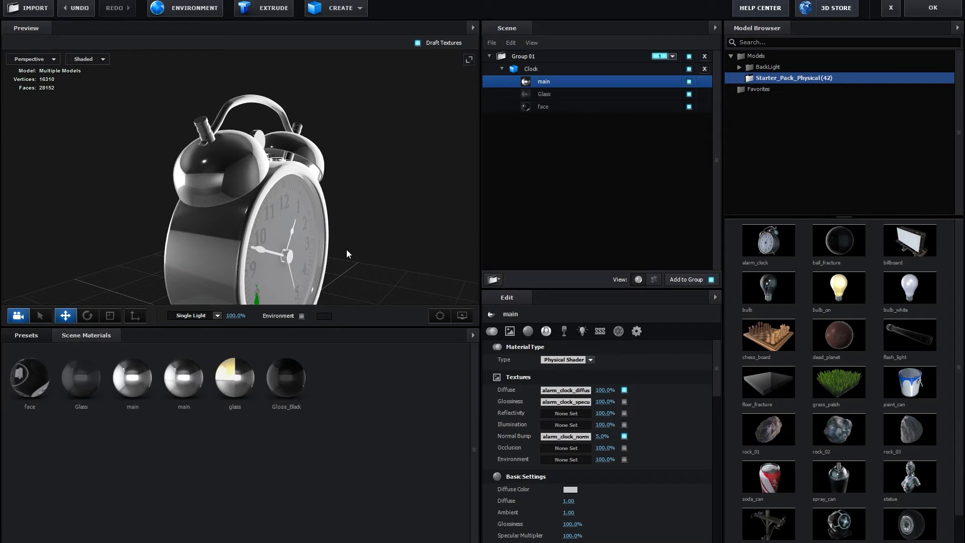
{"action": "double_click", "coordinate": [346, 249]}
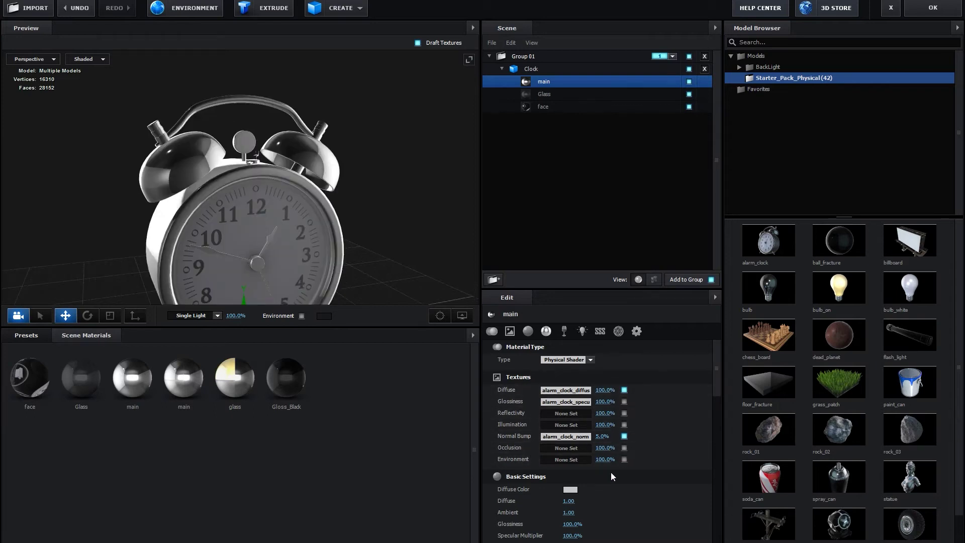
{"action": "scroll", "coordinate": [611, 473], "scroll_direction": "down", "scroll_amount": 3}
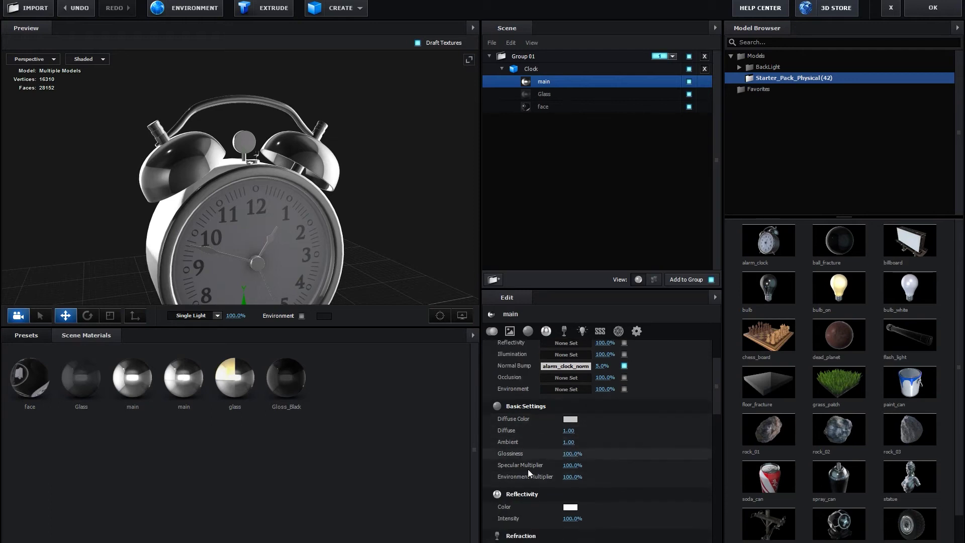
Set the main material's diffuse colour to light grey BFBFBF
{"action": "left_click", "coordinate": [566, 420]}
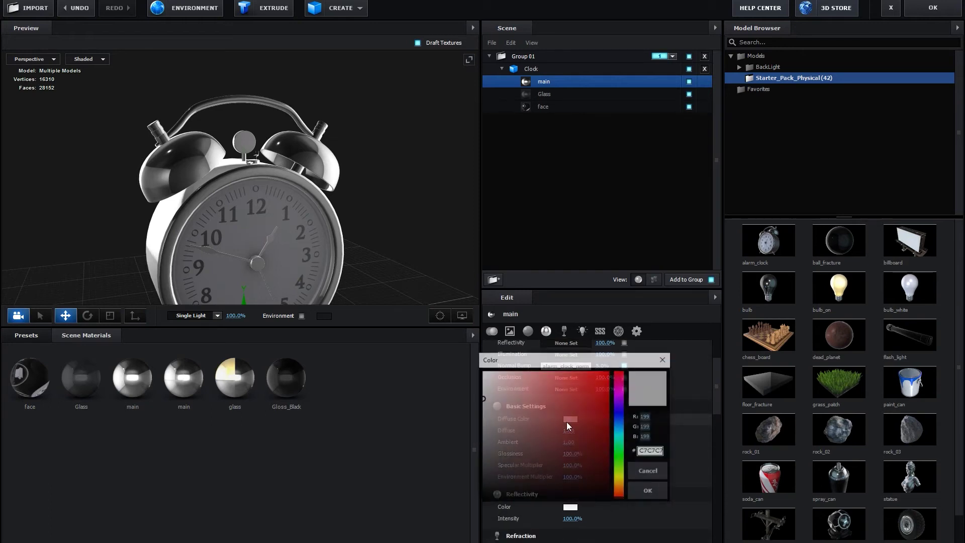
{"action": "left_click_drag", "start_coordinate": [528, 404], "coordinate": [481, 402]}
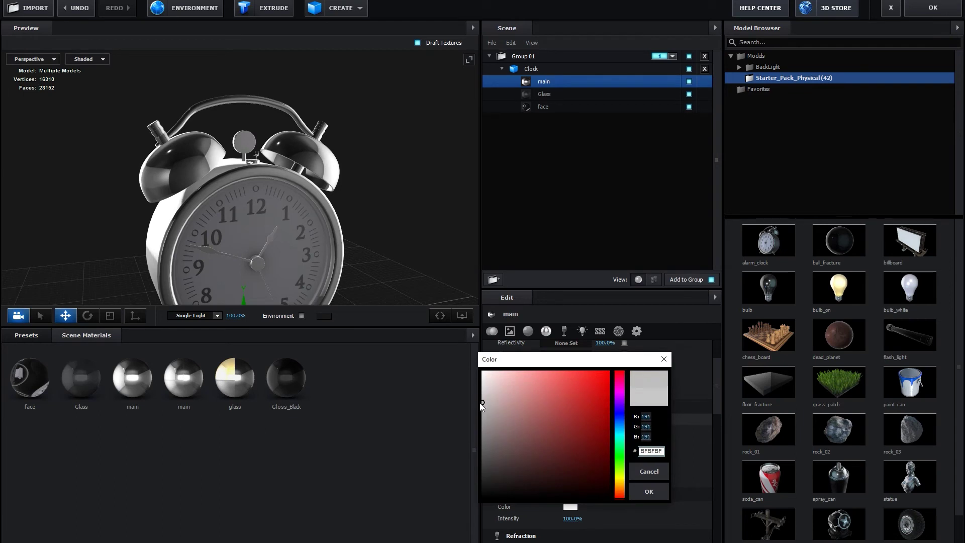
{"action": "left_click", "coordinate": [656, 490]}
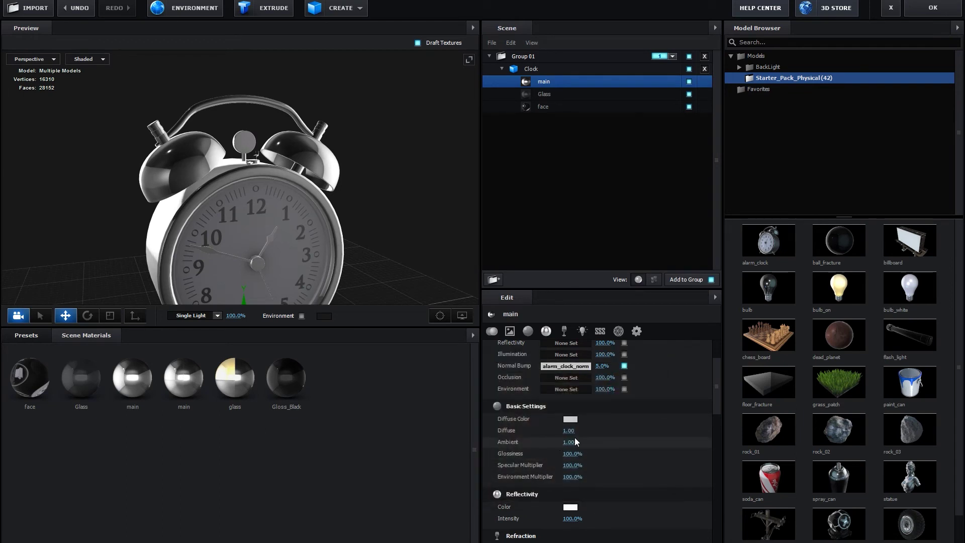
{"action": "scroll", "coordinate": [554, 507], "scroll_direction": "down", "scroll_amount": 3}
{"action": "scroll", "coordinate": [554, 506], "scroll_direction": "down", "scroll_amount": 2}
{"action": "scroll", "coordinate": [554, 507], "scroll_direction": "up", "scroll_amount": 3}
{"action": "scroll", "coordinate": [554, 507], "scroll_direction": "up", "scroll_amount": 4}
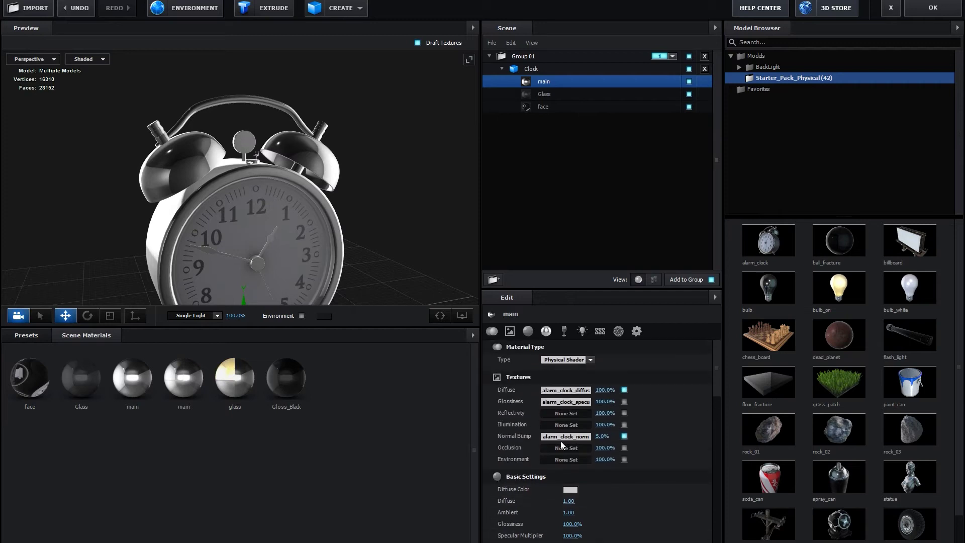
{"action": "scroll", "coordinate": [260, 256], "scroll_direction": "up", "scroll_amount": 2}
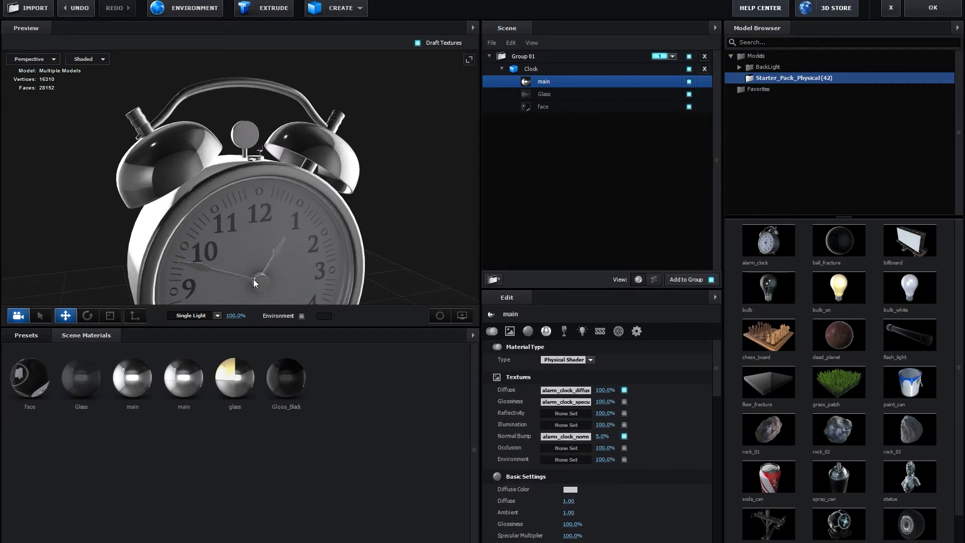
Orbit and zoom the preview to inspect the grey clock from the side and above
{"action": "mouse_move", "coordinate": [245, 273]}
{"action": "left_mouse_down"}
{"action": "mouse_move", "coordinate": [261, 255]}
{"action": "mouse_move", "coordinate": [322, 267]}
{"action": "mouse_move", "coordinate": [298, 286]}
{"action": "mouse_move", "coordinate": [265, 279]}
{"action": "left_mouse_up"}
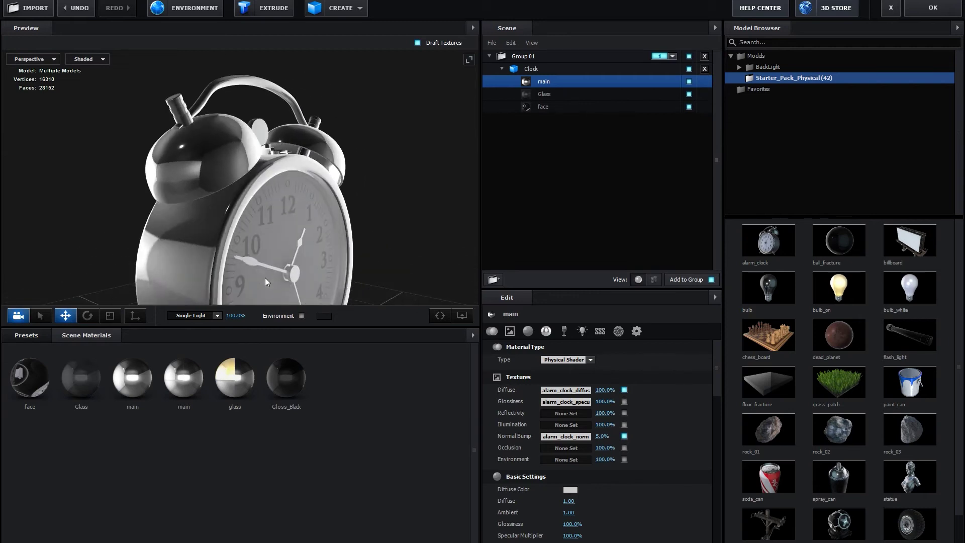
{"action": "scroll", "coordinate": [267, 278], "scroll_direction": "down", "scroll_amount": 1}
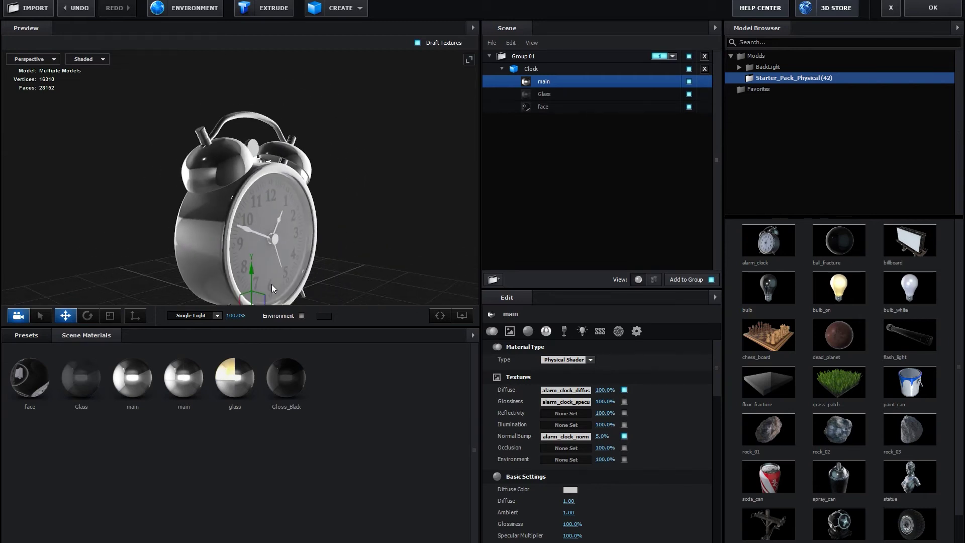
{"action": "left_click_drag", "start_coordinate": [285, 280], "coordinate": [292, 250]}
{"action": "scroll", "coordinate": [293, 250], "scroll_direction": "up", "scroll_amount": 2}
{"action": "scroll", "coordinate": [293, 245], "scroll_direction": "up", "scroll_amount": 2}
{"action": "scroll", "coordinate": [293, 245], "scroll_direction": "up", "scroll_amount": 2}
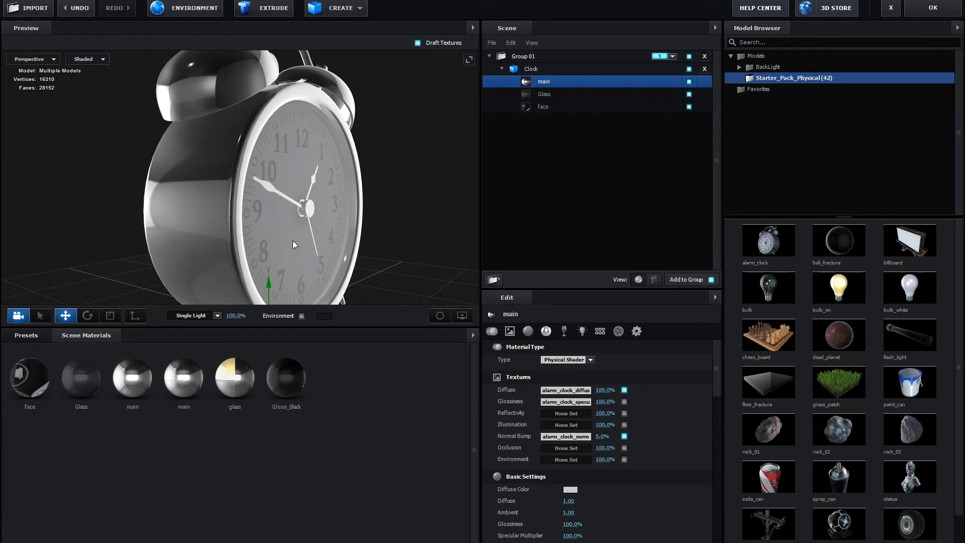
{"action": "mouse_move", "coordinate": [293, 240]}
{"action": "left_mouse_down"}
{"action": "mouse_move", "coordinate": [221, 210]}
{"action": "mouse_move", "coordinate": [326, 209]}
{"action": "mouse_move", "coordinate": [216, 209]}
{"action": "left_mouse_up"}
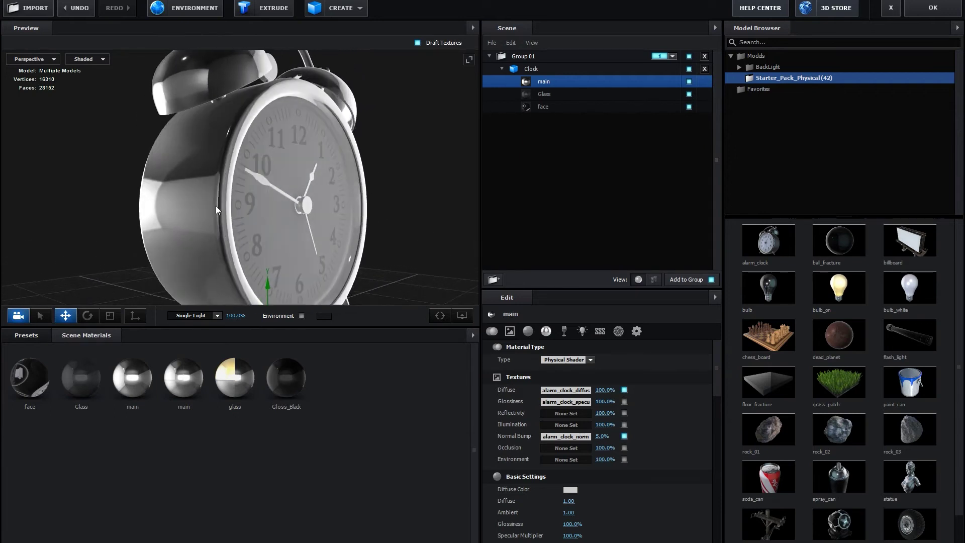
{"action": "scroll", "coordinate": [216, 206], "scroll_direction": "down", "scroll_amount": 3}
{"action": "mouse_move", "coordinate": [236, 210]}
{"action": "left_mouse_down"}
{"action": "mouse_move", "coordinate": [175, 210]}
{"action": "mouse_move", "coordinate": [242, 219]}
{"action": "left_mouse_up"}
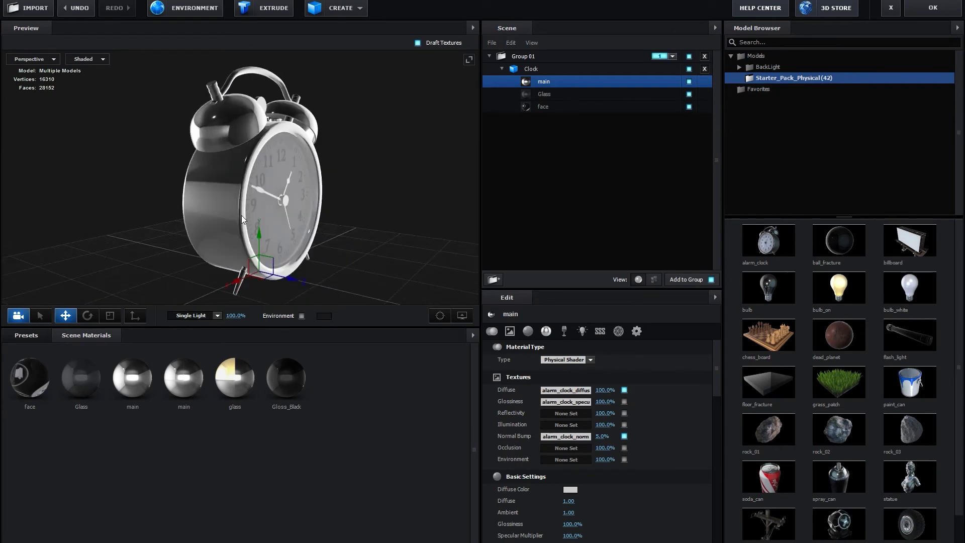
{"action": "scroll", "coordinate": [242, 216], "scroll_direction": "up", "scroll_amount": 1}
{"action": "scroll", "coordinate": [242, 217], "scroll_direction": "up", "scroll_amount": 1}
{"action": "scroll", "coordinate": [242, 216], "scroll_direction": "up", "scroll_amount": 1}
{"action": "scroll", "coordinate": [242, 216], "scroll_direction": "up", "scroll_amount": 1}
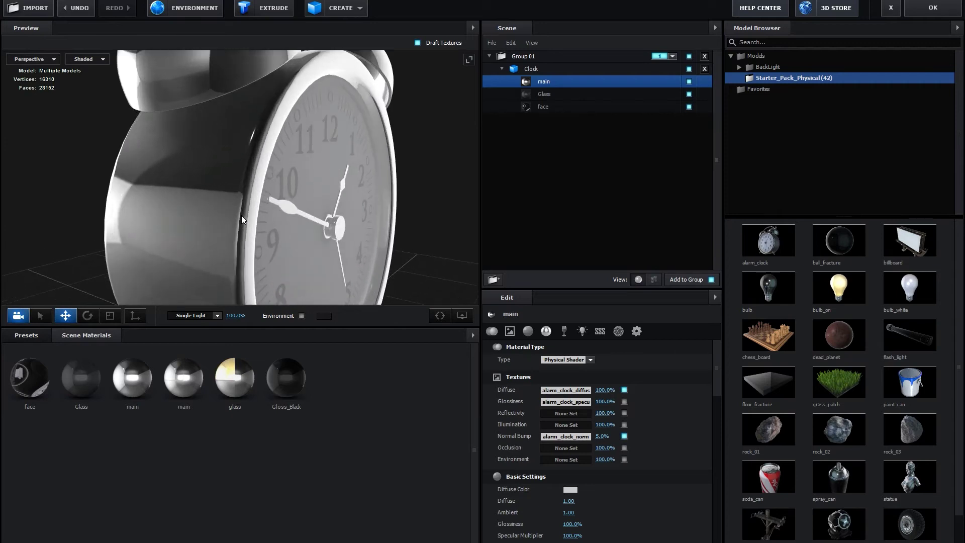
{"action": "mouse_move", "coordinate": [244, 216]}
{"action": "left_mouse_down"}
{"action": "mouse_move", "coordinate": [268, 216]}
{"action": "mouse_move", "coordinate": [179, 221]}
{"action": "left_mouse_up"}
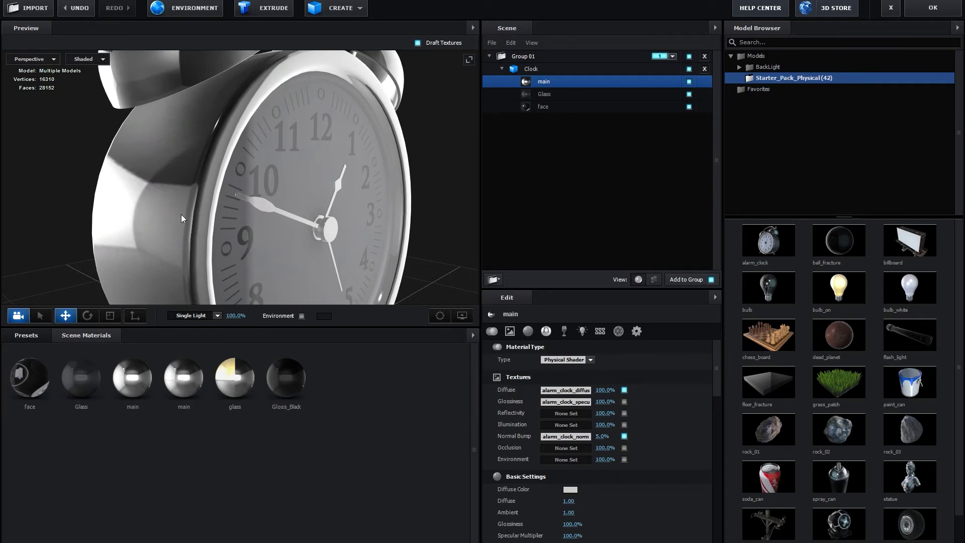
{"action": "scroll", "coordinate": [343, 245], "scroll_direction": "down", "scroll_amount": 2}
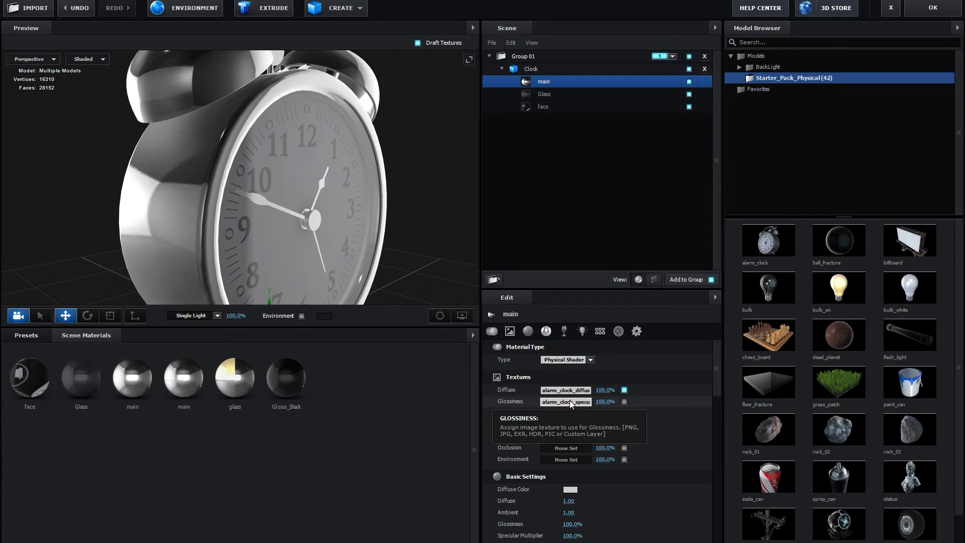
Load GSG_SI_Scratches_44 from the Desktop as the Glossiness texture
{"action": "left_click", "coordinate": [571, 402]}
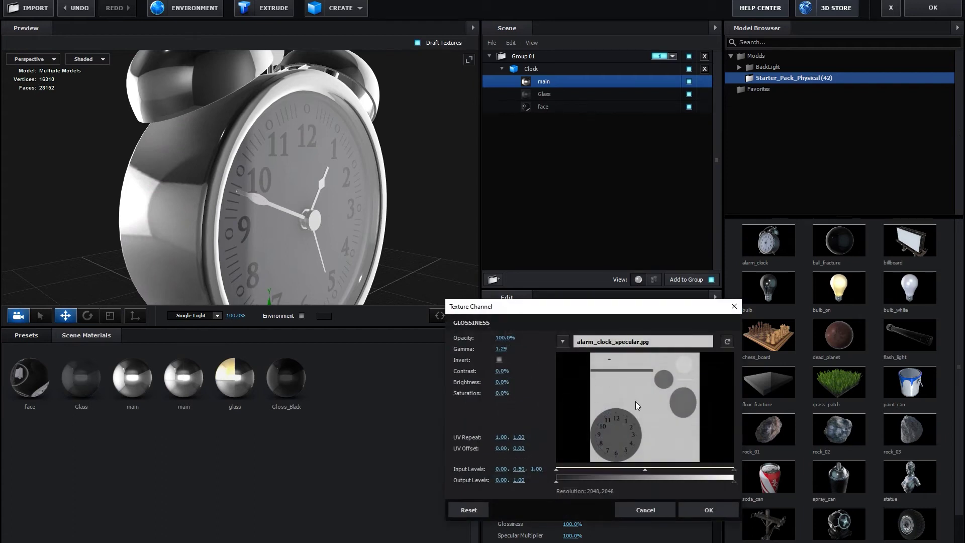
{"action": "left_click", "coordinate": [637, 344]}
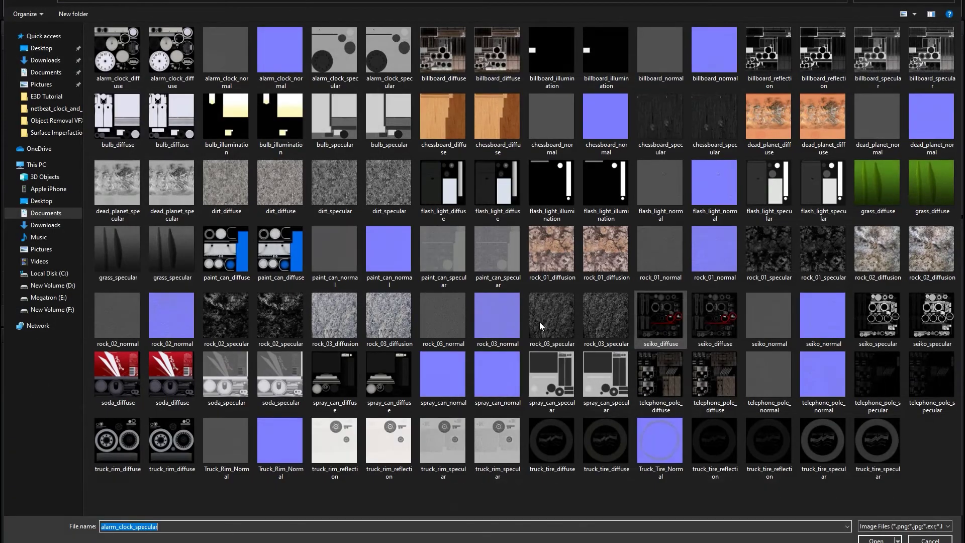
{"action": "left_click", "coordinate": [41, 48]}
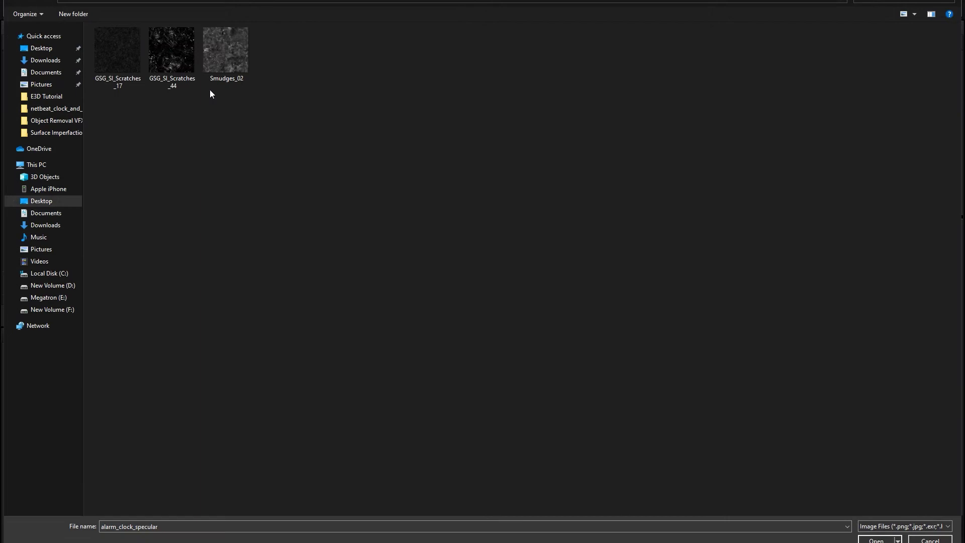
{"action": "left_click", "coordinate": [182, 62]}
{"action": "left_click", "coordinate": [877, 540]}
{"action": "left_click", "coordinate": [600, 455]}
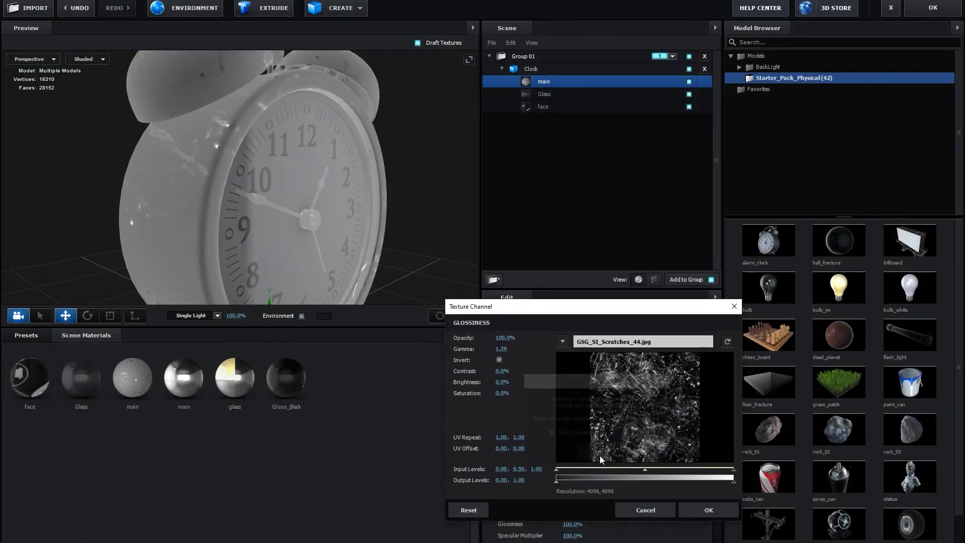
Tile the scratches map with UV Repeat 5.00, 5.00 and invert it
{"action": "left_click", "coordinate": [501, 438]}
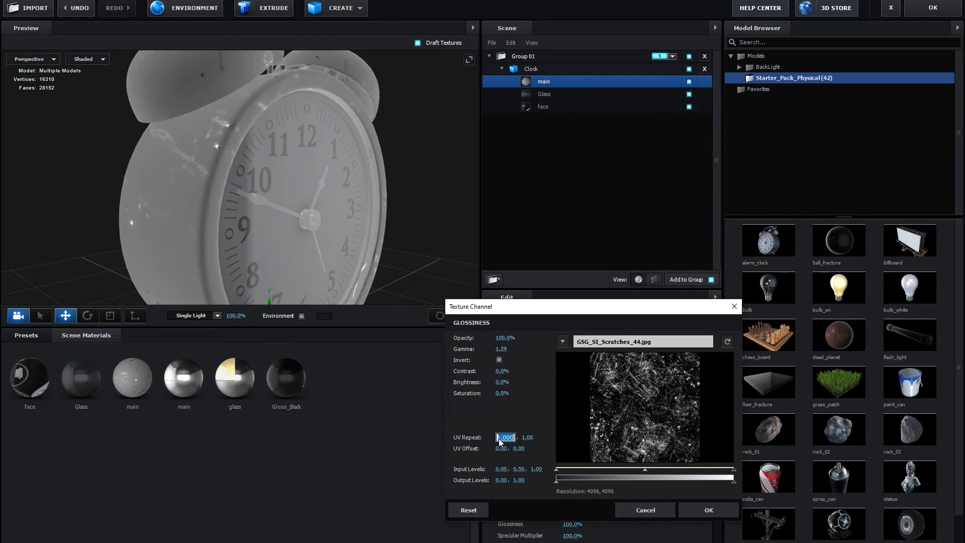
{"action": "type", "text": "5"}
{"action": "key", "text": "Return"}
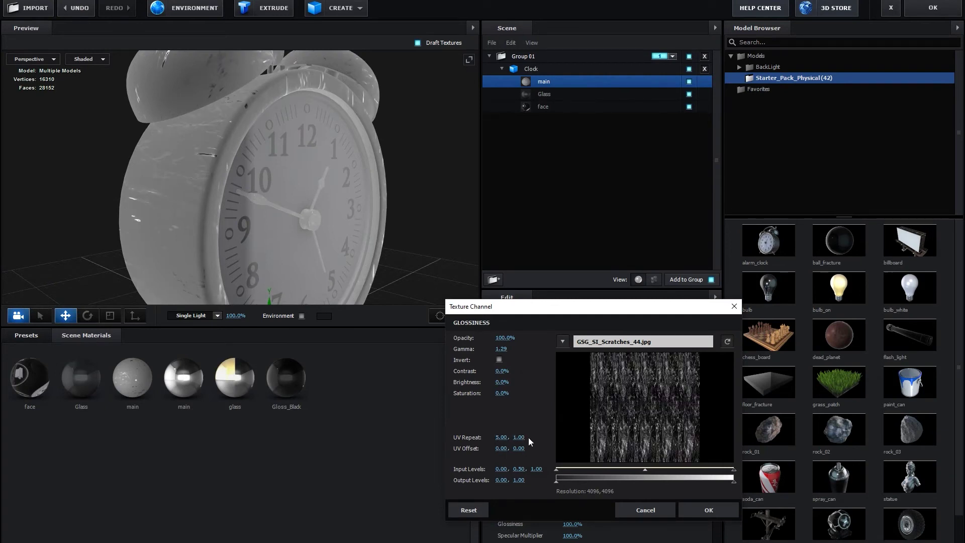
{"action": "left_click", "coordinate": [518, 437]}
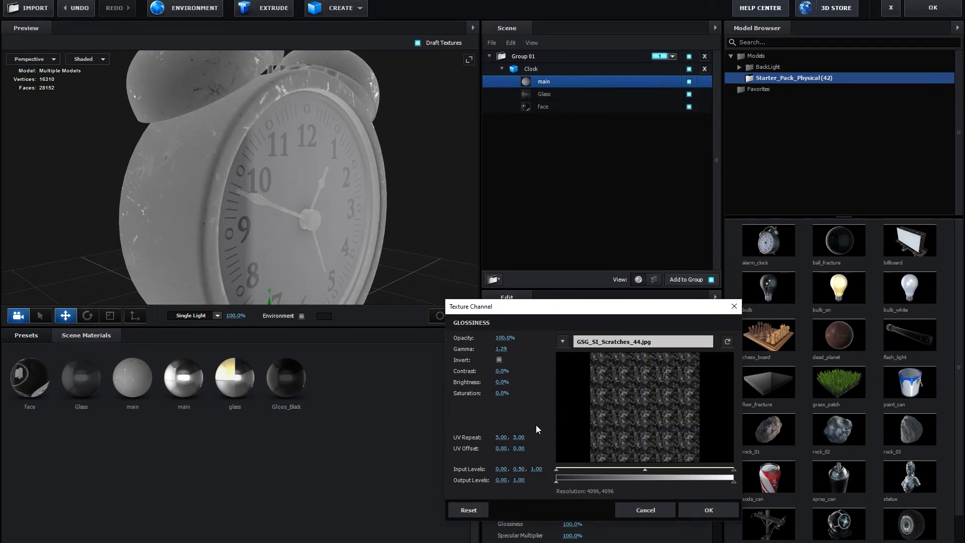
{"action": "left_click", "coordinate": [499, 360]}
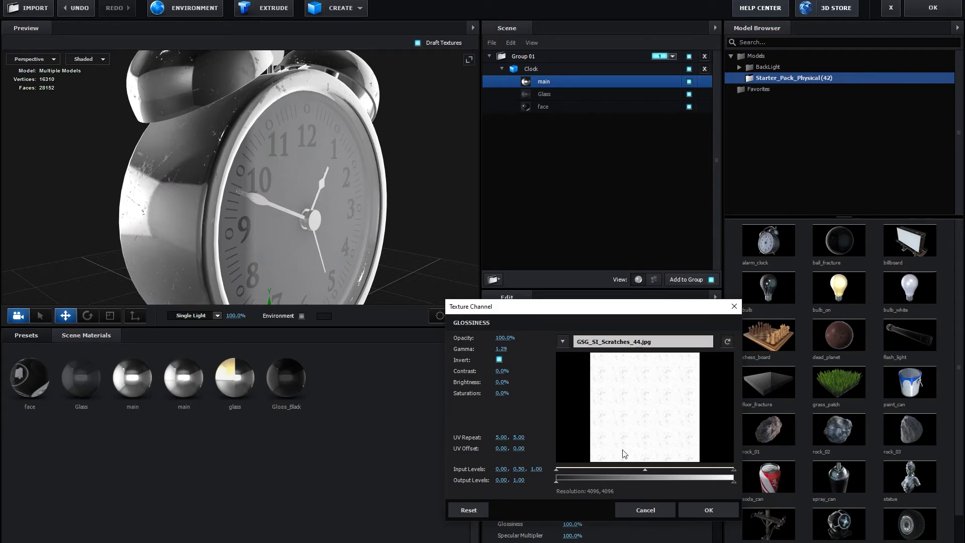
Set the scratch map's Input Levels to 0.00, 0.32, 1.00
{"action": "left_click_drag", "start_coordinate": [646, 471], "coordinate": [584, 471]}
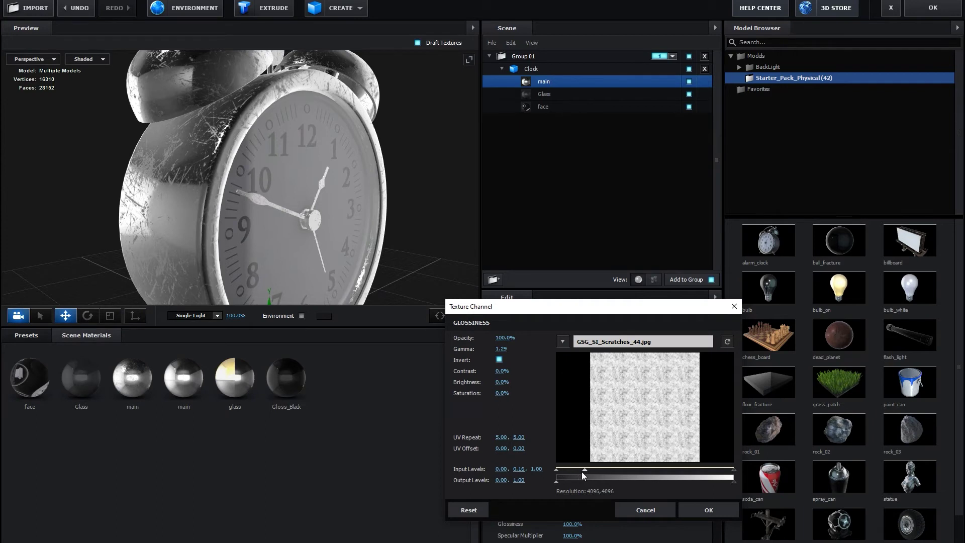
{"action": "mouse_move", "coordinate": [586, 469]}
{"action": "left_mouse_down"}
{"action": "mouse_move", "coordinate": [631, 469]}
{"action": "mouse_move", "coordinate": [566, 469]}
{"action": "mouse_move", "coordinate": [614, 470]}
{"action": "left_mouse_up"}
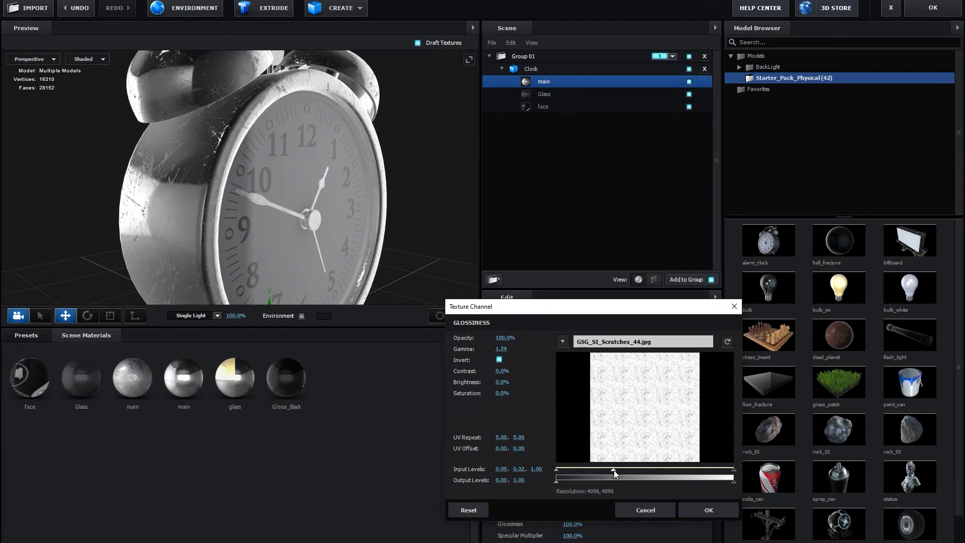
Apply the scratch glossiness map and load Smudges_02 as the Reflectivity texture
{"action": "left_click", "coordinate": [695, 513]}
{"action": "mouse_move", "coordinate": [390, 218]}
{"action": "left_mouse_down"}
{"action": "mouse_move", "coordinate": [291, 215]}
{"action": "mouse_move", "coordinate": [334, 221]}
{"action": "mouse_move", "coordinate": [308, 219]}
{"action": "mouse_move", "coordinate": [319, 221]}
{"action": "left_mouse_up"}
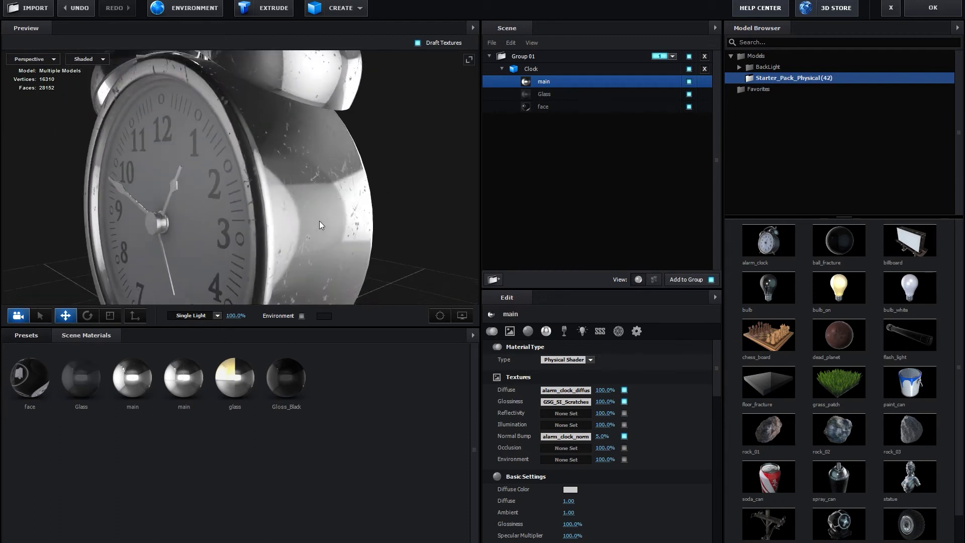
{"action": "left_click", "coordinate": [555, 413]}
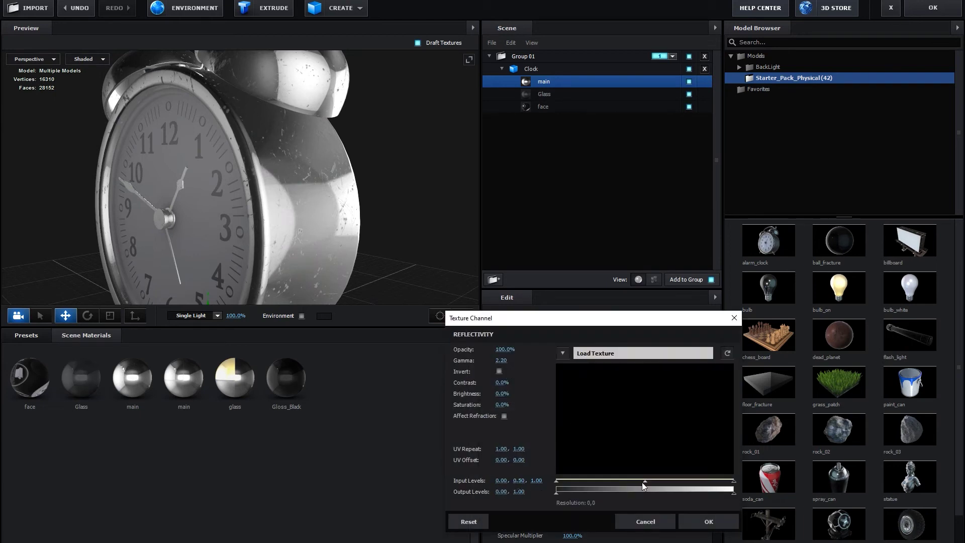
{"action": "left_click", "coordinate": [632, 356]}
{"action": "left_click", "coordinate": [220, 71]}
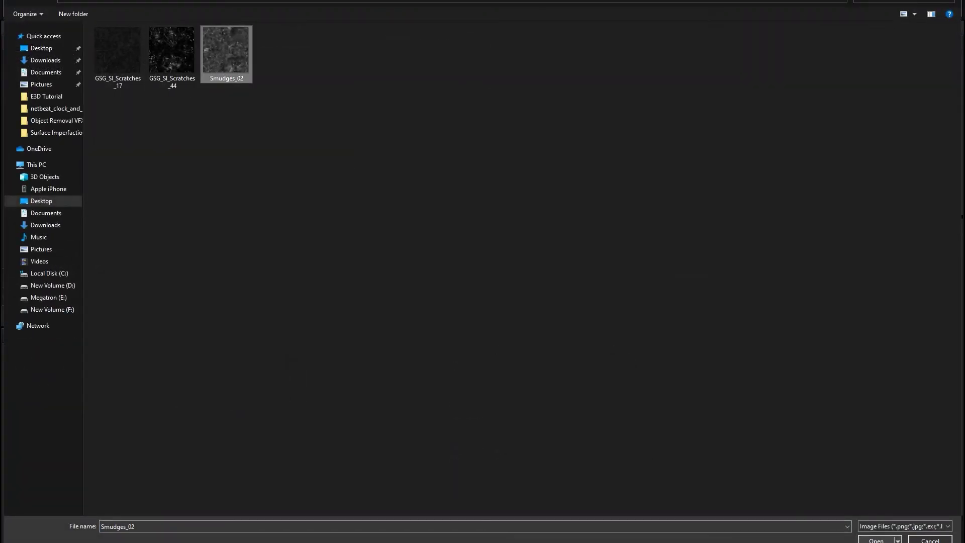
{"action": "left_click", "coordinate": [876, 540]}
{"action": "left_click", "coordinate": [602, 466]}
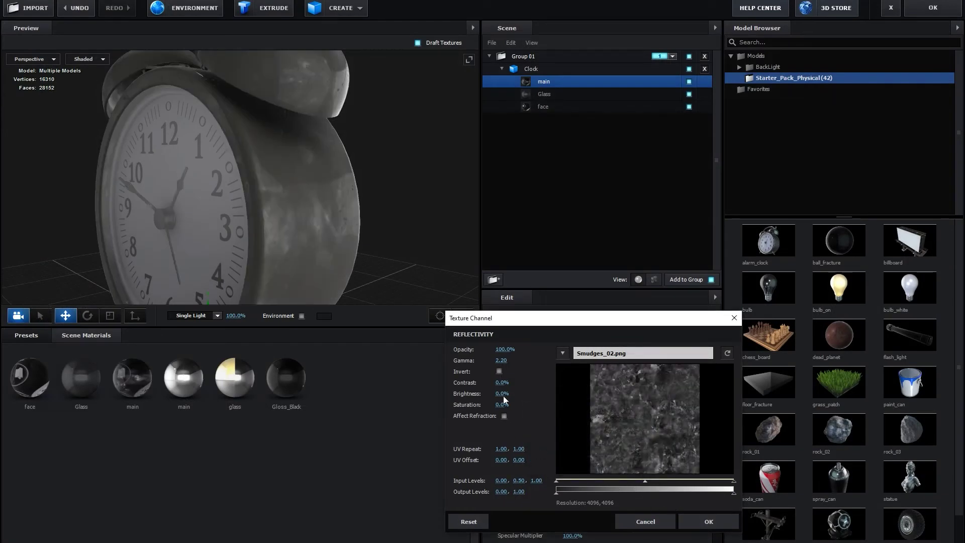
Invert the Smudges_02 map, lower its midpoint, and compare it toggled off and on
{"action": "left_click", "coordinate": [499, 372]}
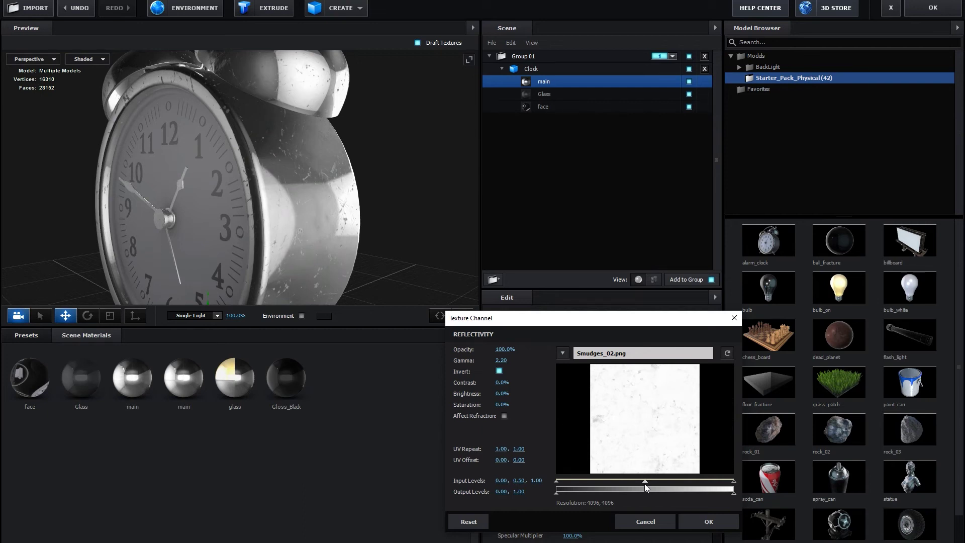
{"action": "left_click_drag", "start_coordinate": [645, 481], "coordinate": [593, 484]}
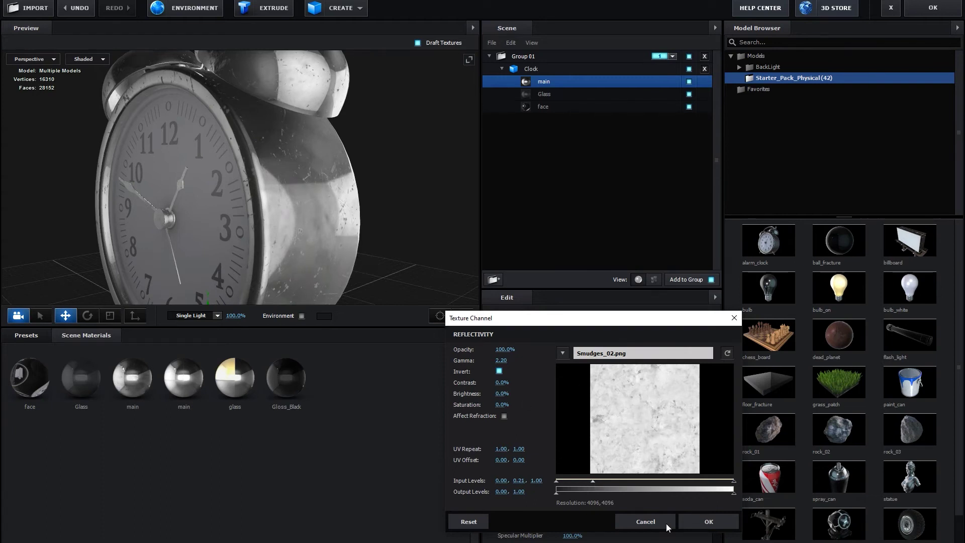
{"action": "left_click", "coordinate": [692, 523]}
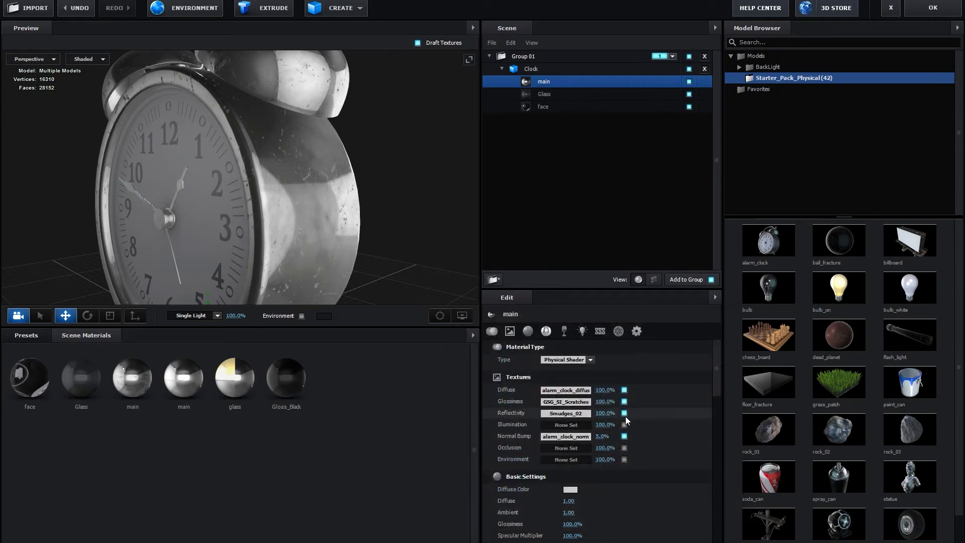
{"action": "left_click", "coordinate": [626, 415]}
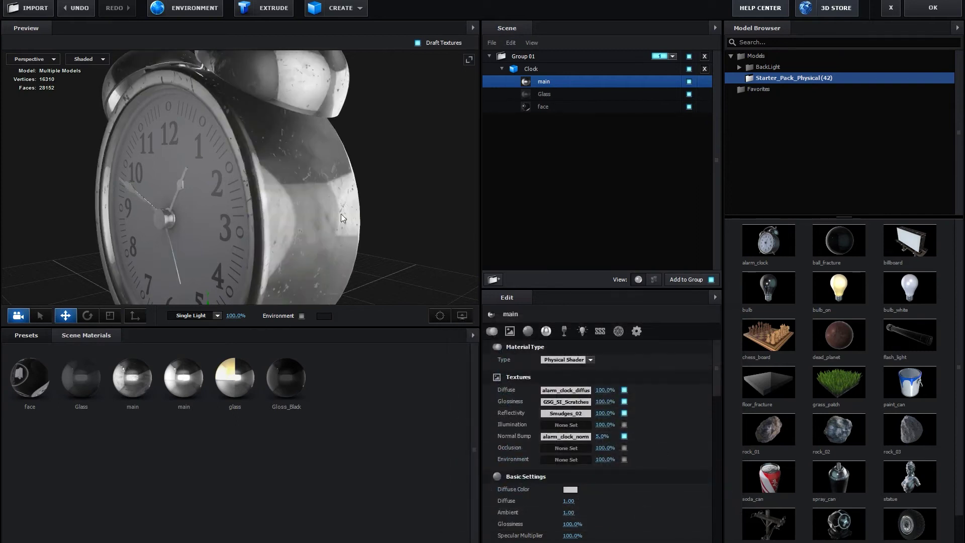
Orbit and zoom around the clock to inspect the smudged chrome
{"action": "scroll", "coordinate": [371, 226], "scroll_direction": "up", "scroll_amount": 3}
{"action": "mouse_move", "coordinate": [370, 227]}
{"action": "left_mouse_down"}
{"action": "mouse_move", "coordinate": [354, 225]}
{"action": "mouse_move", "coordinate": [367, 228]}
{"action": "left_mouse_up"}
{"action": "scroll", "coordinate": [368, 229], "scroll_direction": "down", "scroll_amount": 3}
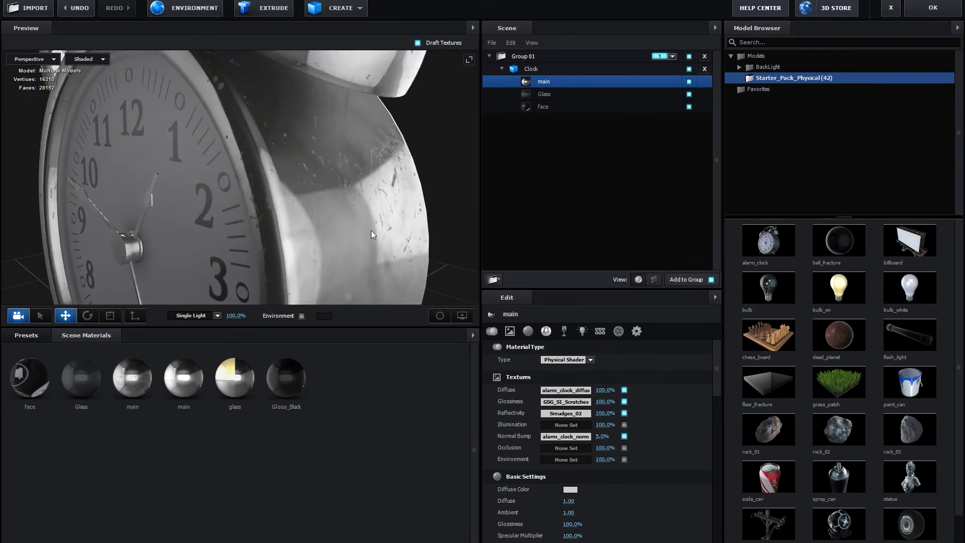
{"action": "scroll", "coordinate": [371, 231], "scroll_direction": "down", "scroll_amount": 3}
{"action": "mouse_move", "coordinate": [371, 231]}
{"action": "left_mouse_down"}
{"action": "mouse_move", "coordinate": [357, 251]}
{"action": "mouse_move", "coordinate": [419, 246]}
{"action": "left_mouse_up"}
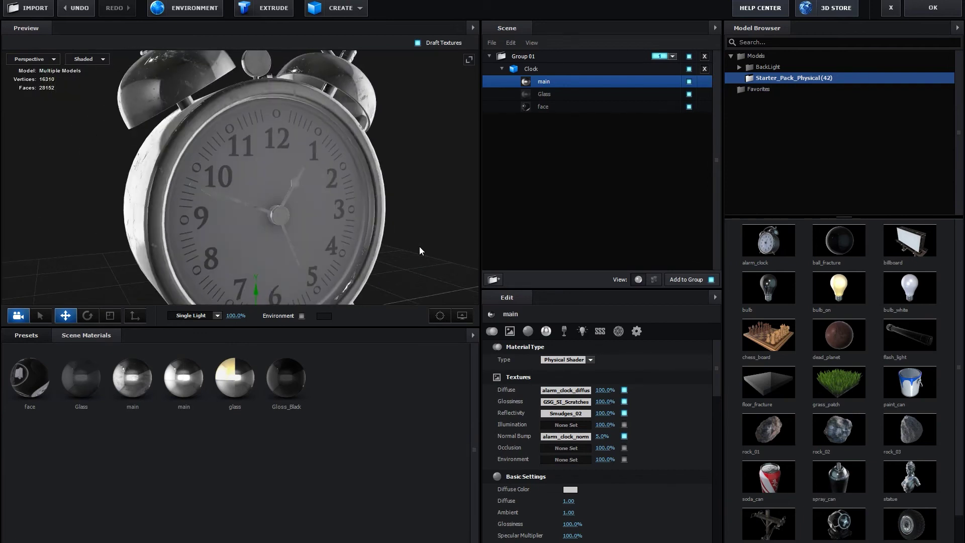
{"action": "mouse_move", "coordinate": [305, 231]}
{"action": "left_mouse_down"}
{"action": "mouse_move", "coordinate": [314, 218]}
{"action": "mouse_move", "coordinate": [319, 252]}
{"action": "left_mouse_up"}
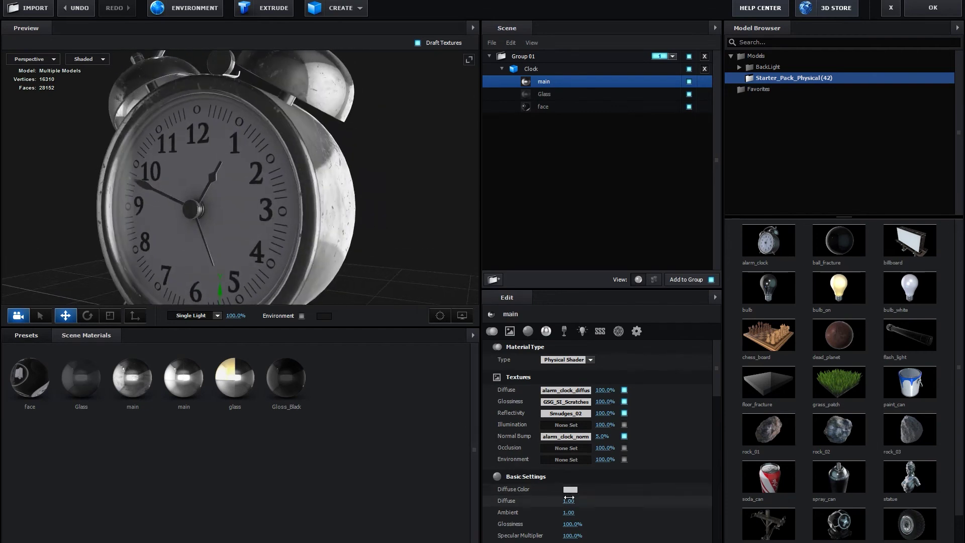
{"action": "mouse_move", "coordinate": [412, 286]}
{"action": "left_mouse_down"}
{"action": "mouse_move", "coordinate": [404, 263]}
{"action": "mouse_move", "coordinate": [378, 258]}
{"action": "left_mouse_up"}
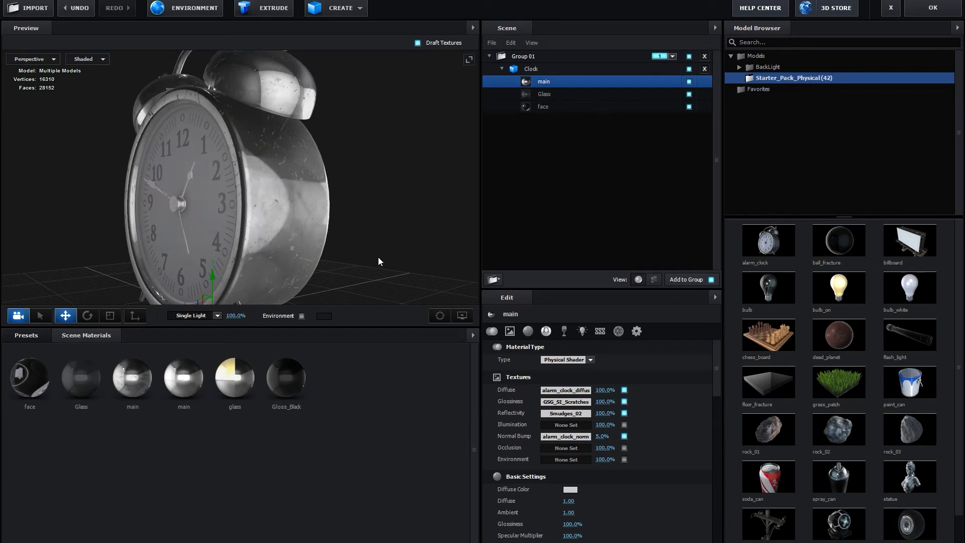
{"action": "left_click", "coordinate": [571, 489]}
{"action": "mouse_move", "coordinate": [573, 479]}
{"action": "left_mouse_down"}
{"action": "mouse_move", "coordinate": [560, 456]}
{"action": "mouse_move", "coordinate": [575, 428]}
{"action": "left_mouse_up"}
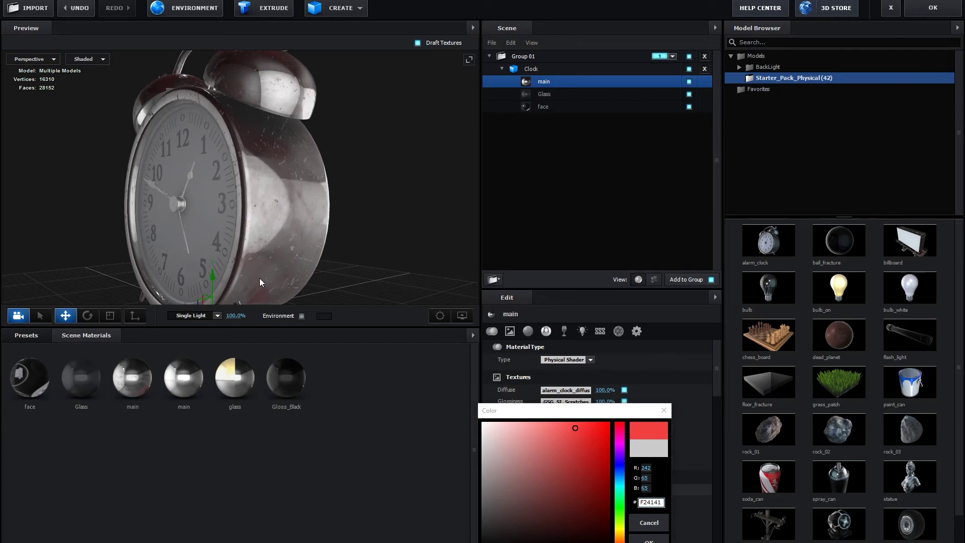
{"action": "mouse_move", "coordinate": [576, 451]}
{"action": "left_mouse_down"}
{"action": "mouse_move", "coordinate": [558, 502]}
{"action": "mouse_move", "coordinate": [511, 434]}
{"action": "mouse_move", "coordinate": [563, 431]}
{"action": "left_mouse_up"}
{"action": "mouse_move", "coordinate": [620, 485]}
{"action": "left_mouse_down"}
{"action": "mouse_move", "coordinate": [620, 528]}
{"action": "mouse_move", "coordinate": [620, 461]}
{"action": "left_mouse_up"}
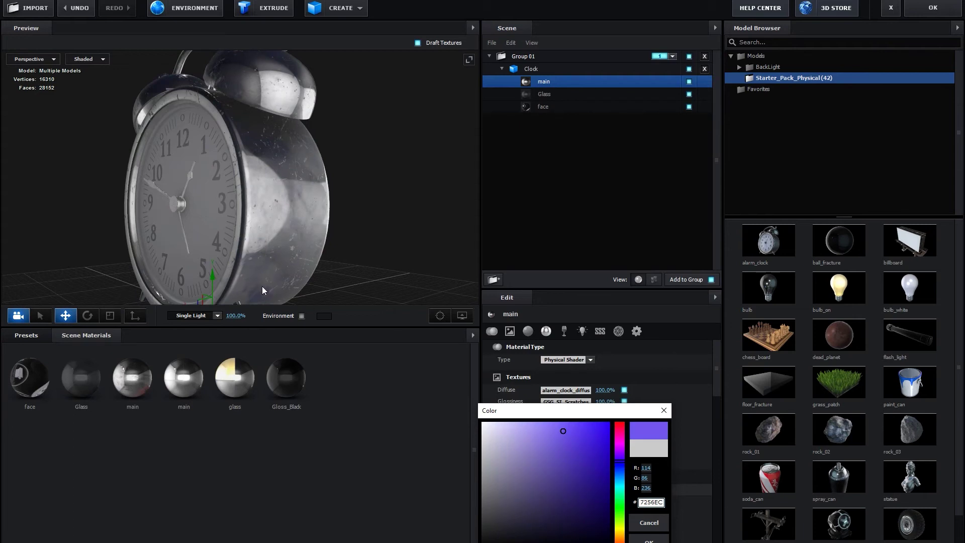
{"action": "left_click", "coordinate": [620, 457]}
{"action": "mouse_move", "coordinate": [620, 456]}
{"action": "left_mouse_down"}
{"action": "mouse_move", "coordinate": [620, 442]}
{"action": "mouse_move", "coordinate": [620, 497]}
{"action": "left_mouse_up"}
{"action": "left_click", "coordinate": [650, 523]}
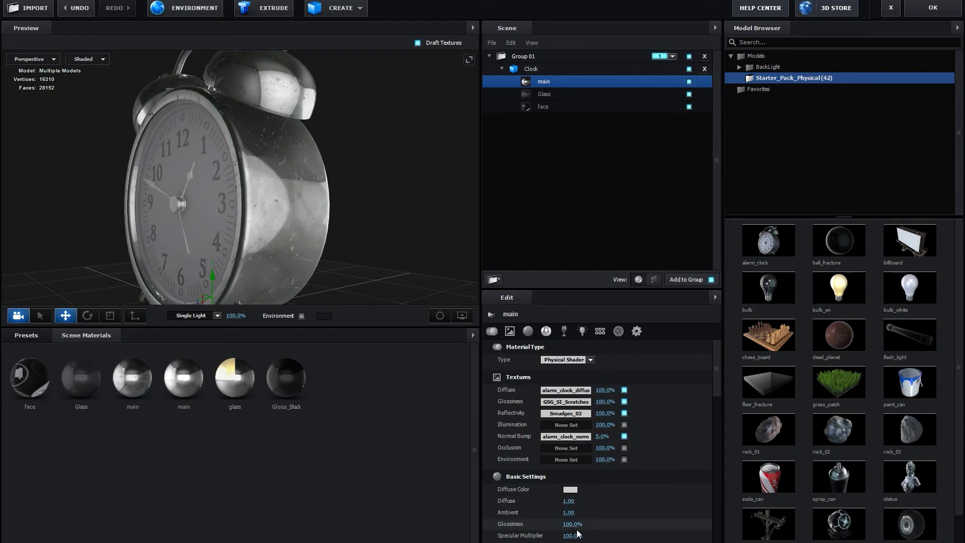
Scrub the body Glossiness down and up to preview the chrome shine
{"action": "scroll", "coordinate": [291, 243], "scroll_direction": "up", "scroll_amount": 3}
{"action": "scroll", "coordinate": [291, 242], "scroll_direction": "up", "scroll_amount": 1}
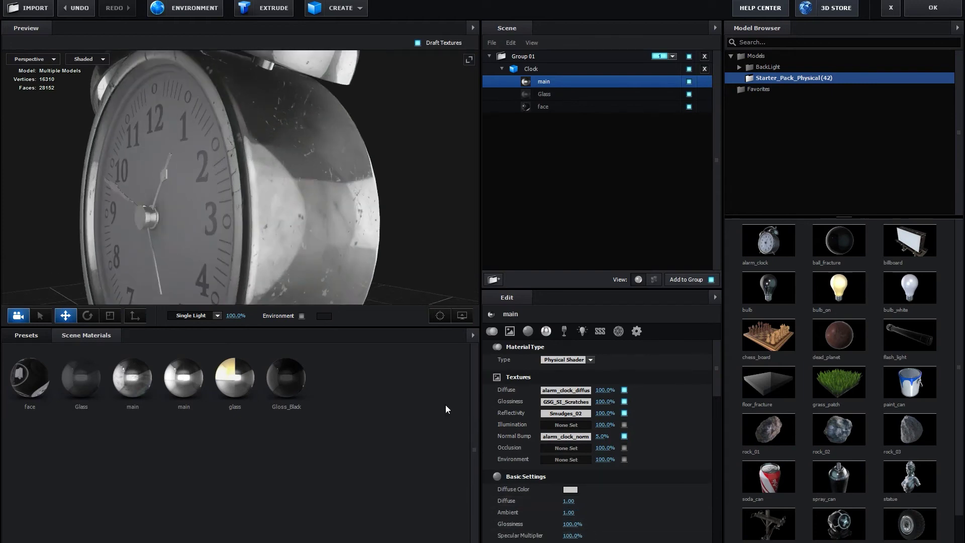
{"action": "left_click_drag", "start_coordinate": [568, 526], "coordinate": [509, 525]}
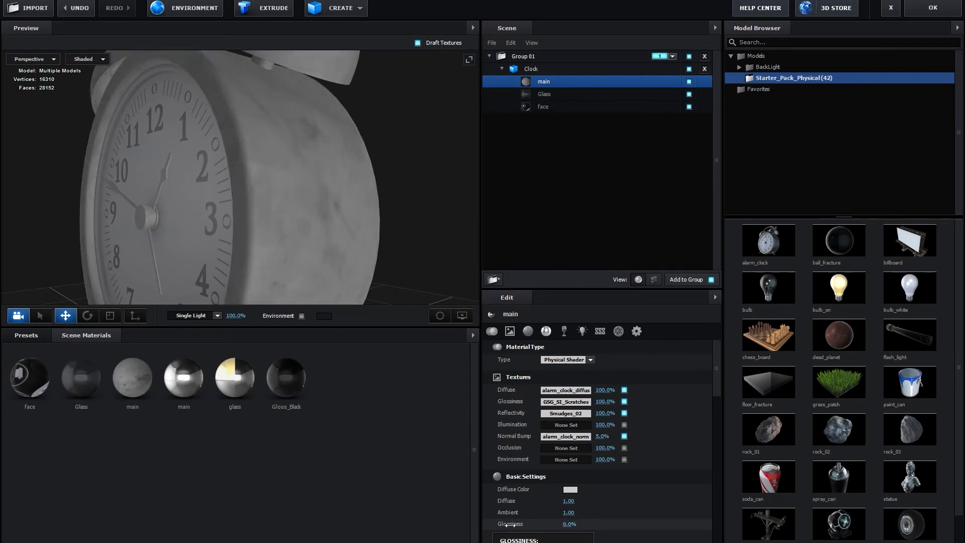
{"action": "left_click_drag", "start_coordinate": [506, 525], "coordinate": [534, 528]}
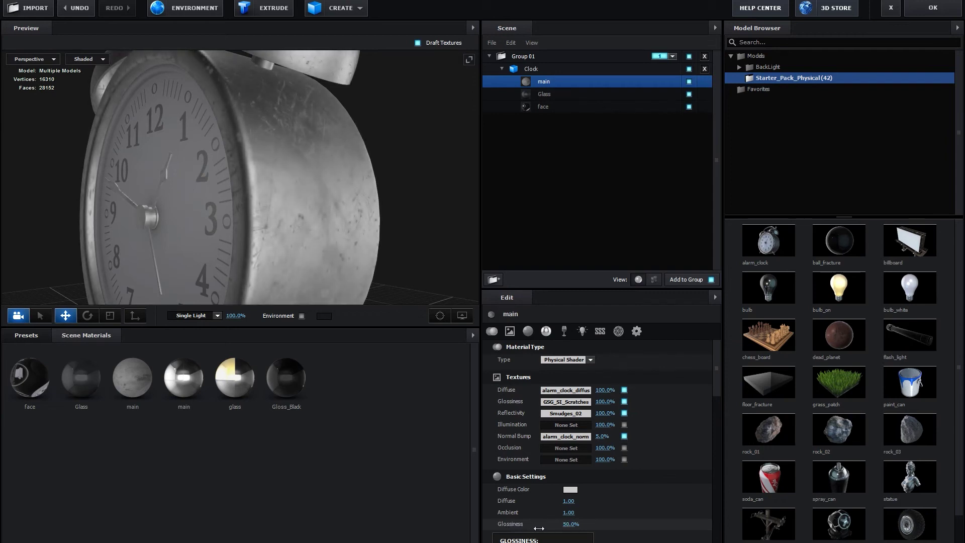
{"action": "left_click_drag", "start_coordinate": [539, 528], "coordinate": [553, 529]}
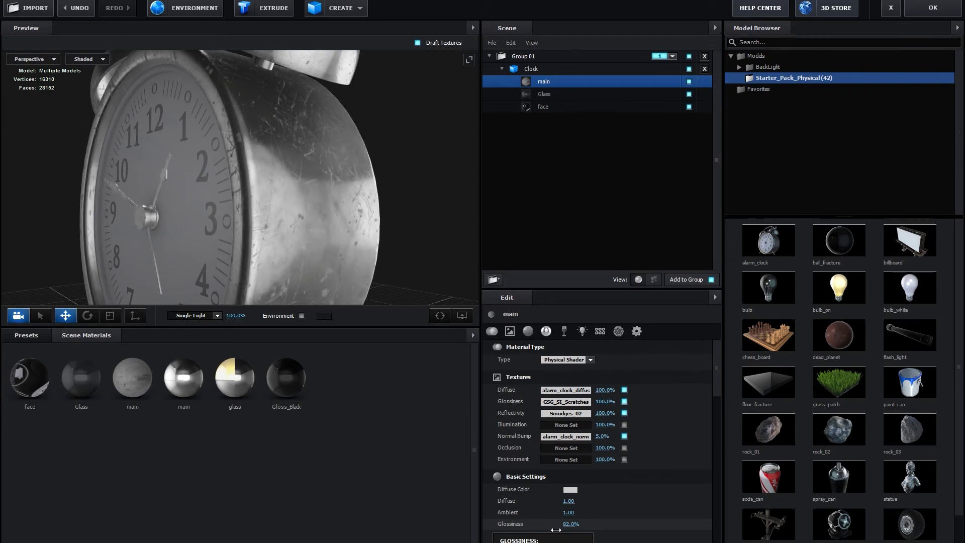
{"action": "mouse_move", "coordinate": [331, 241]}
{"action": "left_mouse_down"}
{"action": "mouse_move", "coordinate": [307, 242]}
{"action": "mouse_move", "coordinate": [340, 244]}
{"action": "left_mouse_up"}
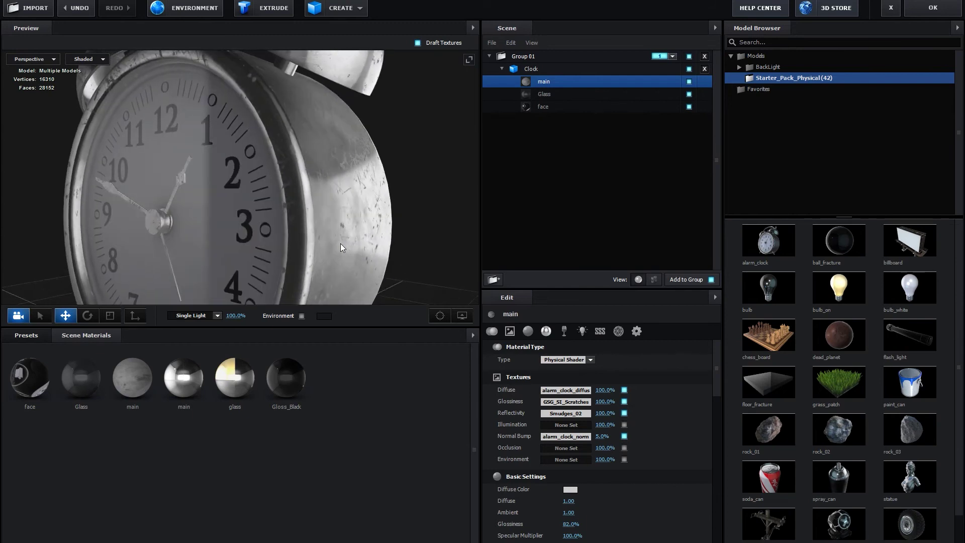
Set the main material Glossiness to 70% and orbit to review it
{"action": "left_click", "coordinate": [570, 524]}
{"action": "type", "text": "70"}
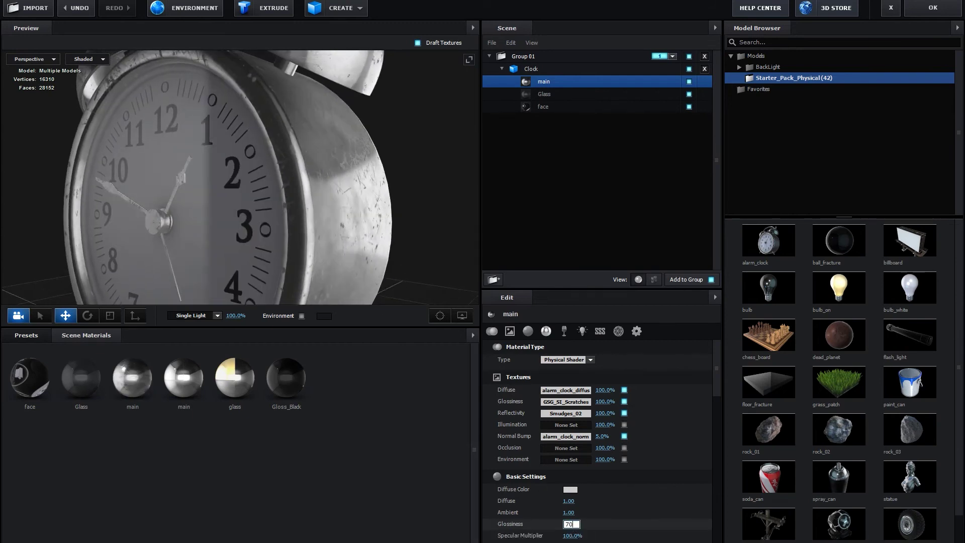
{"action": "key", "text": "Return"}
{"action": "scroll", "coordinate": [393, 276], "scroll_direction": "down", "scroll_amount": 3}
{"action": "mouse_move", "coordinate": [360, 264]}
{"action": "left_mouse_down"}
{"action": "mouse_move", "coordinate": [394, 281]}
{"action": "mouse_move", "coordinate": [388, 290]}
{"action": "mouse_move", "coordinate": [403, 268]}
{"action": "mouse_move", "coordinate": [399, 250]}
{"action": "mouse_move", "coordinate": [409, 258]}
{"action": "mouse_move", "coordinate": [375, 255]}
{"action": "mouse_move", "coordinate": [398, 260]}
{"action": "left_mouse_up"}
{"action": "scroll", "coordinate": [399, 250], "scroll_direction": "down", "scroll_amount": 2}
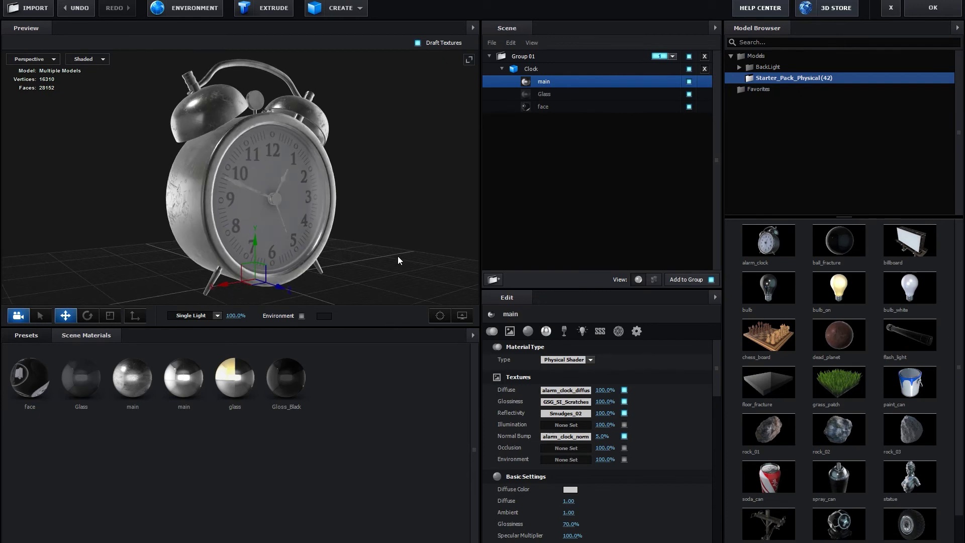
Set the Basic_2K_11 street panorama as the scene environment map
{"action": "left_click", "coordinate": [195, 13]}
{"action": "left_click", "coordinate": [518, 205]}
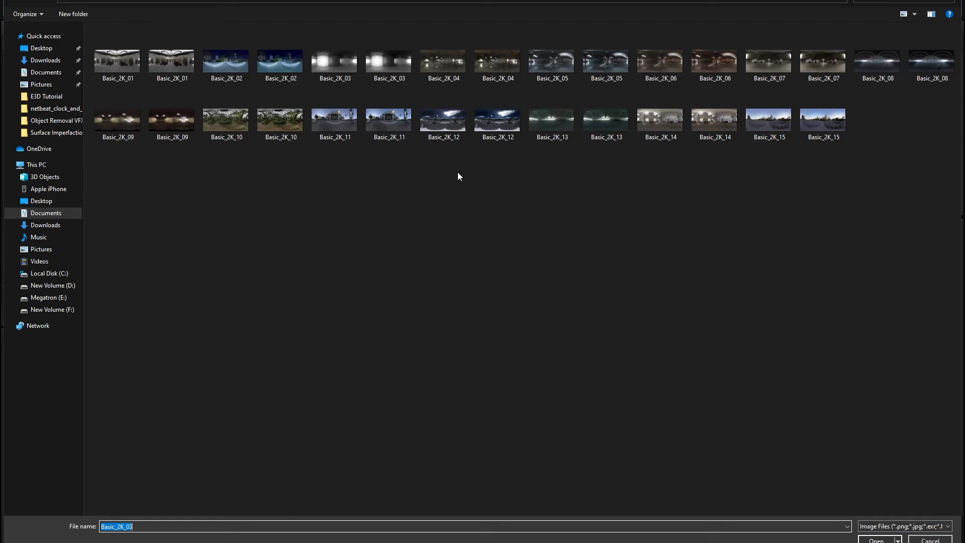
{"action": "left_click", "coordinate": [338, 129]}
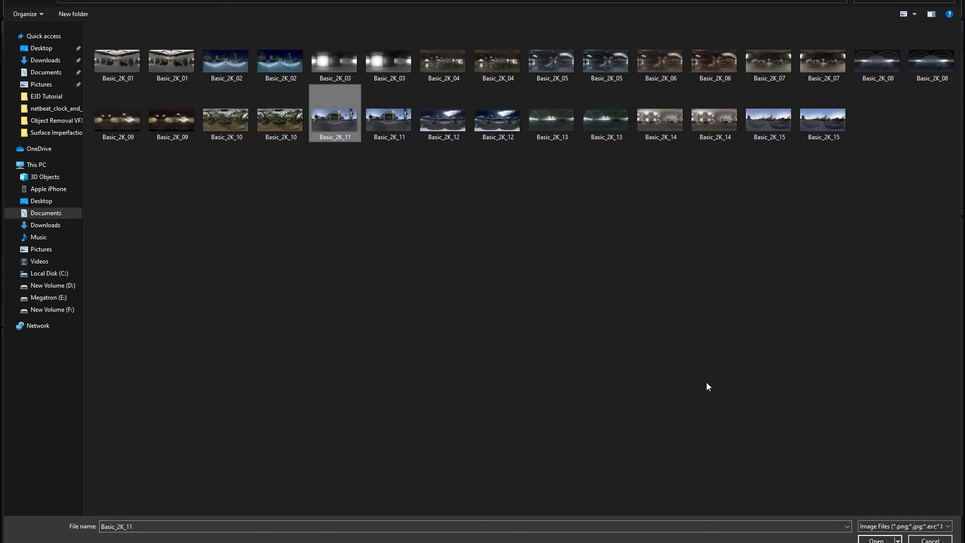
{"action": "left_click", "coordinate": [878, 540]}
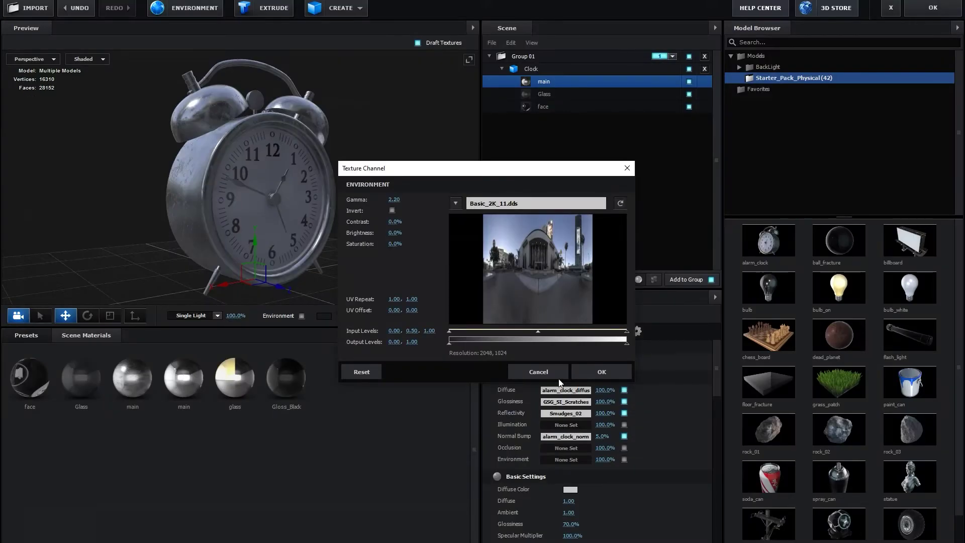
{"action": "left_click", "coordinate": [578, 374]}
Orbit and zoom to view the reflections, then reopen the glossiness texture settings
{"action": "mouse_move", "coordinate": [345, 249]}
{"action": "left_mouse_down"}
{"action": "mouse_move", "coordinate": [228, 245]}
{"action": "mouse_move", "coordinate": [372, 248]}
{"action": "left_mouse_up"}
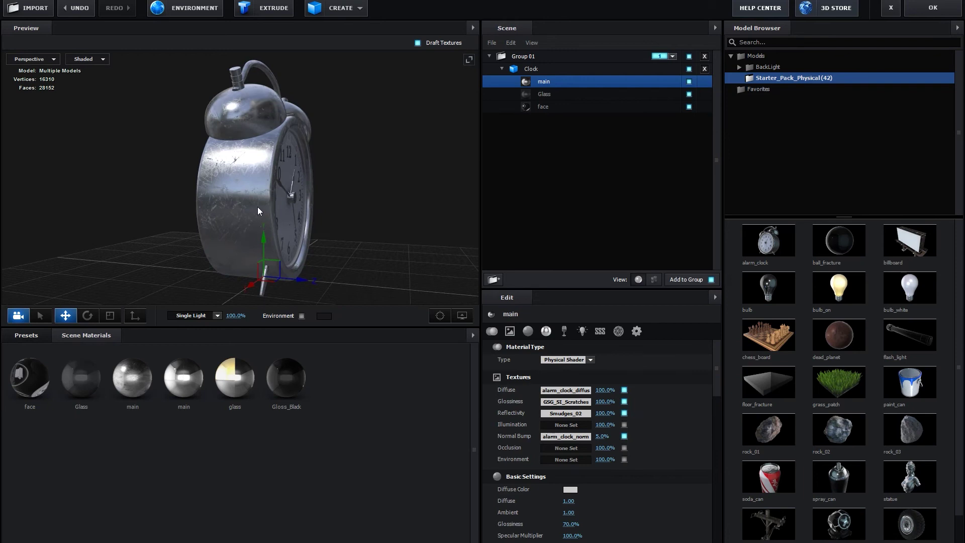
{"action": "scroll", "coordinate": [257, 206], "scroll_direction": "up", "scroll_amount": 3}
{"action": "scroll", "coordinate": [259, 216], "scroll_direction": "up", "scroll_amount": 3}
{"action": "scroll", "coordinate": [257, 220], "scroll_direction": "up", "scroll_amount": 2}
{"action": "left_click_drag", "start_coordinate": [254, 220], "coordinate": [255, 220]}
{"action": "scroll", "coordinate": [254, 219], "scroll_direction": "up", "scroll_amount": 2}
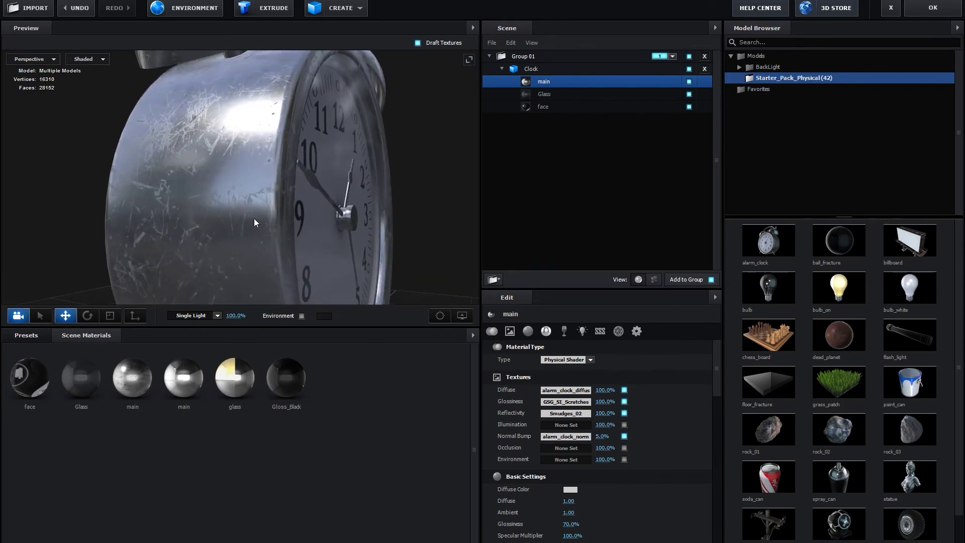
{"action": "left_click", "coordinate": [553, 402]}
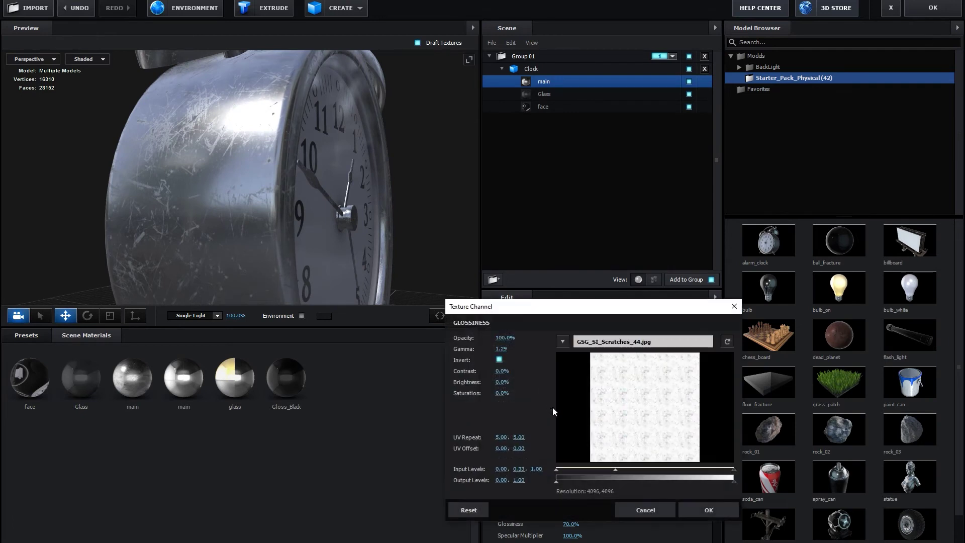
Shift the scratch glossiness midpoint from 0.33 to 0.31 and apply it
{"action": "mouse_move", "coordinate": [617, 469]}
{"action": "left_mouse_down"}
{"action": "mouse_move", "coordinate": [598, 469]}
{"action": "mouse_move", "coordinate": [657, 473]}
{"action": "left_mouse_up"}
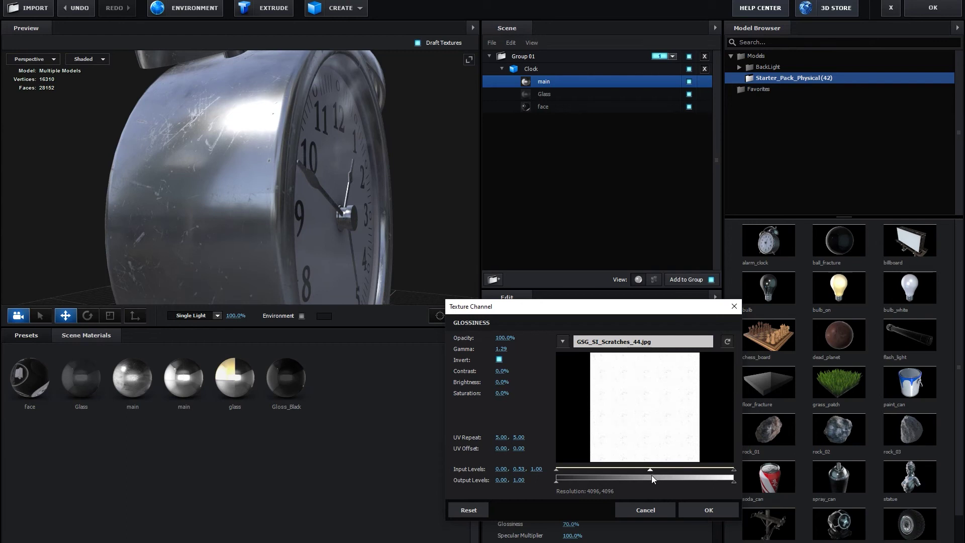
{"action": "left_click", "coordinate": [704, 510]}
{"action": "left_click_drag", "start_coordinate": [397, 257], "coordinate": [330, 255]}
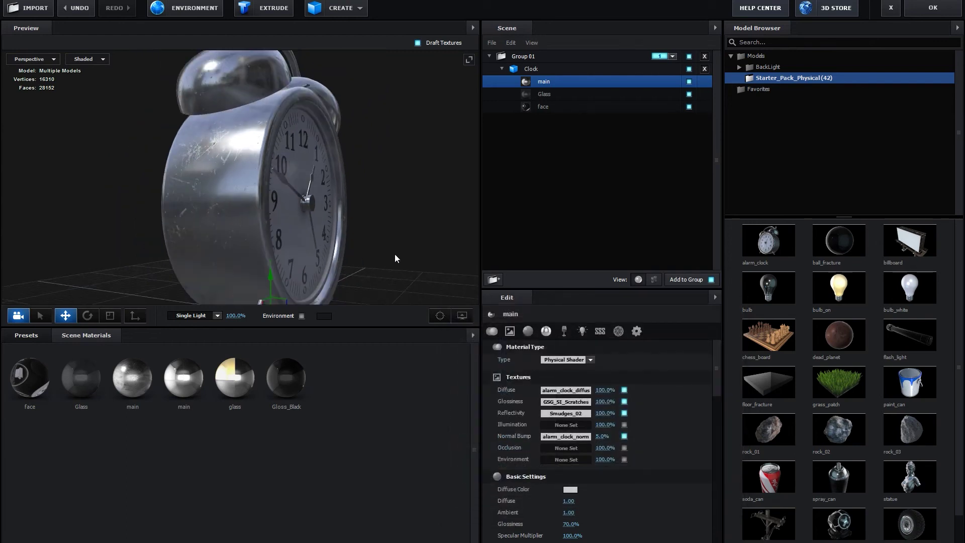
{"action": "scroll", "coordinate": [329, 254], "scroll_direction": "down", "scroll_amount": 3}
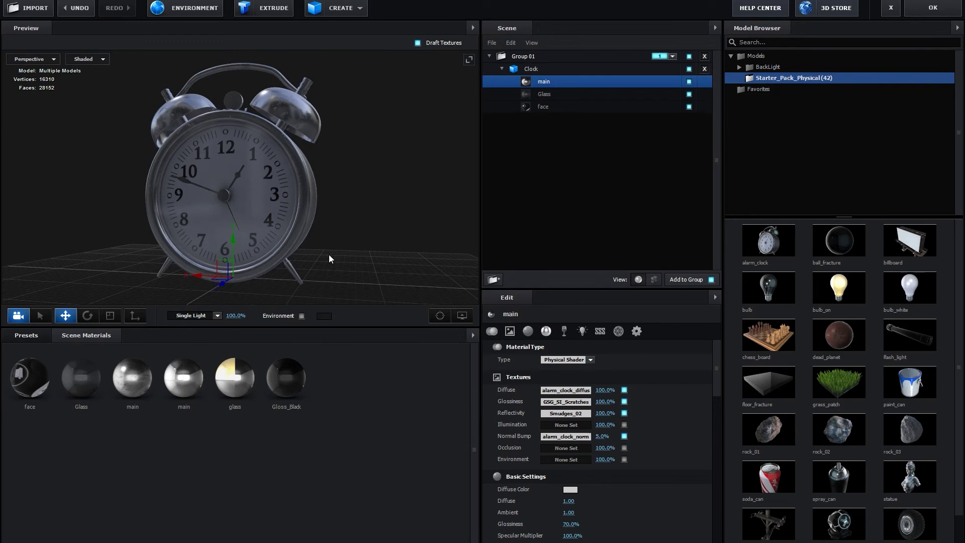
Orbit and zoom out, then enable the Environment backdrop behind the clock
{"action": "left_click_drag", "start_coordinate": [329, 254], "coordinate": [364, 251]}
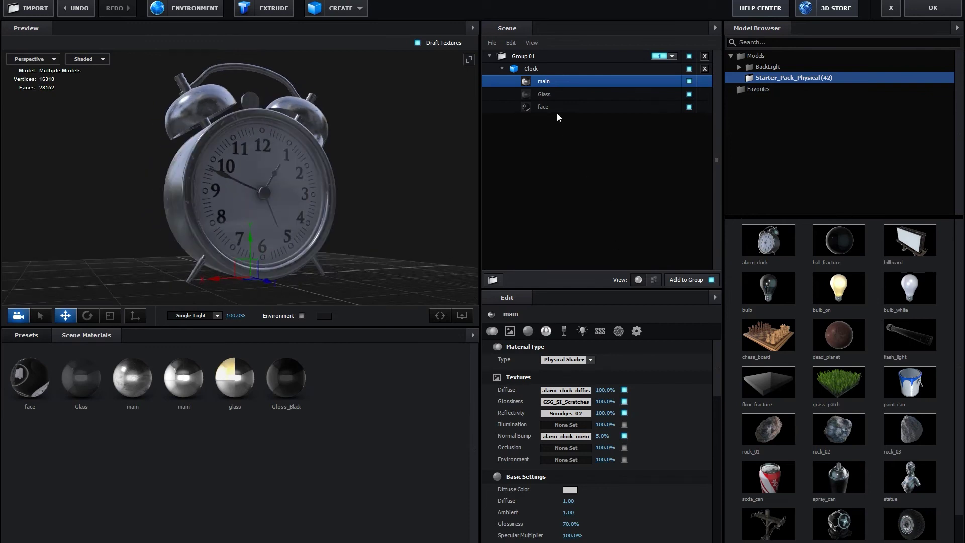
{"action": "scroll", "coordinate": [322, 225], "scroll_direction": "up", "scroll_amount": 2}
{"action": "scroll", "coordinate": [322, 225], "scroll_direction": "up", "scroll_amount": 2}
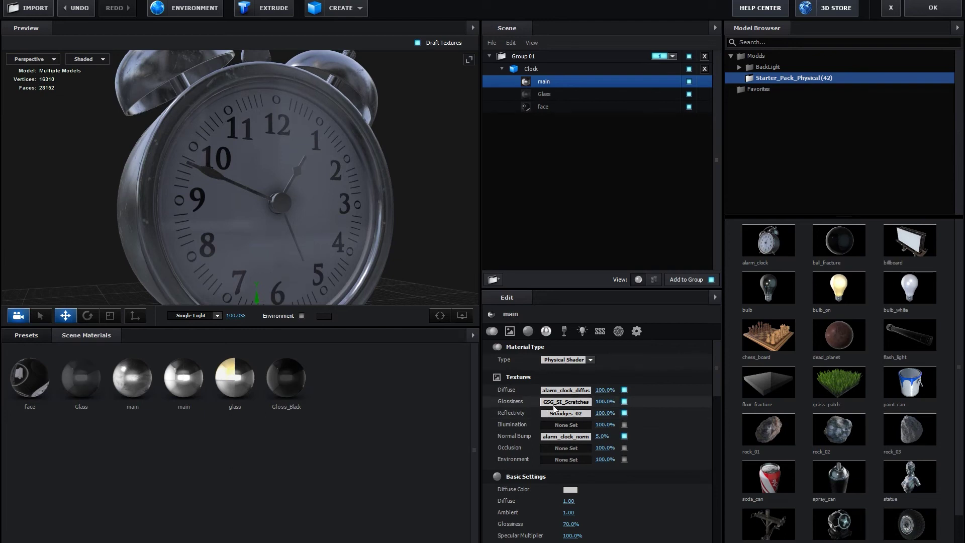
{"action": "scroll", "coordinate": [627, 489], "scroll_direction": "down", "scroll_amount": 2}
{"action": "scroll", "coordinate": [295, 248], "scroll_direction": "down", "scroll_amount": 3}
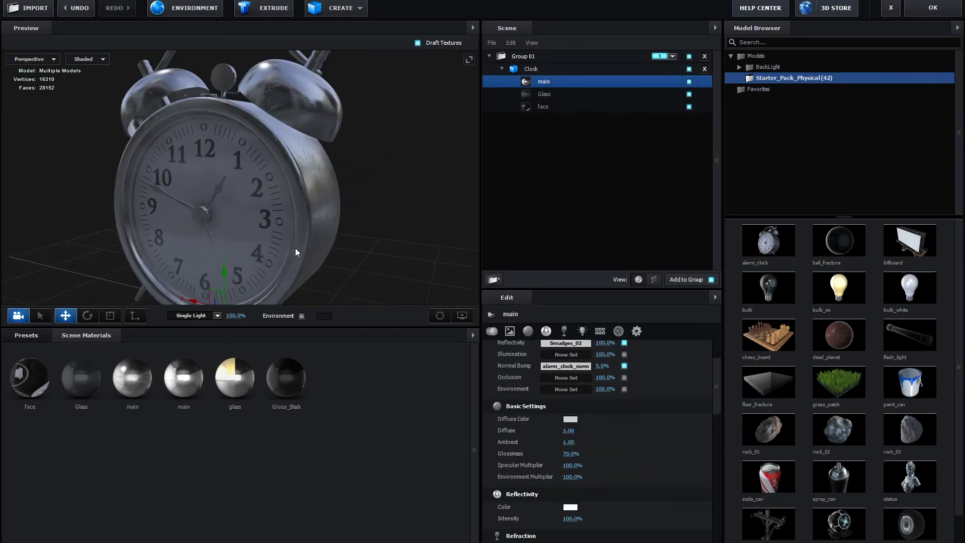
{"action": "left_click", "coordinate": [302, 316]}
Test the Specular Multiplier by scrubbing, then reset it to 100%
{"action": "left_click_drag", "start_coordinate": [301, 235], "coordinate": [343, 232]}
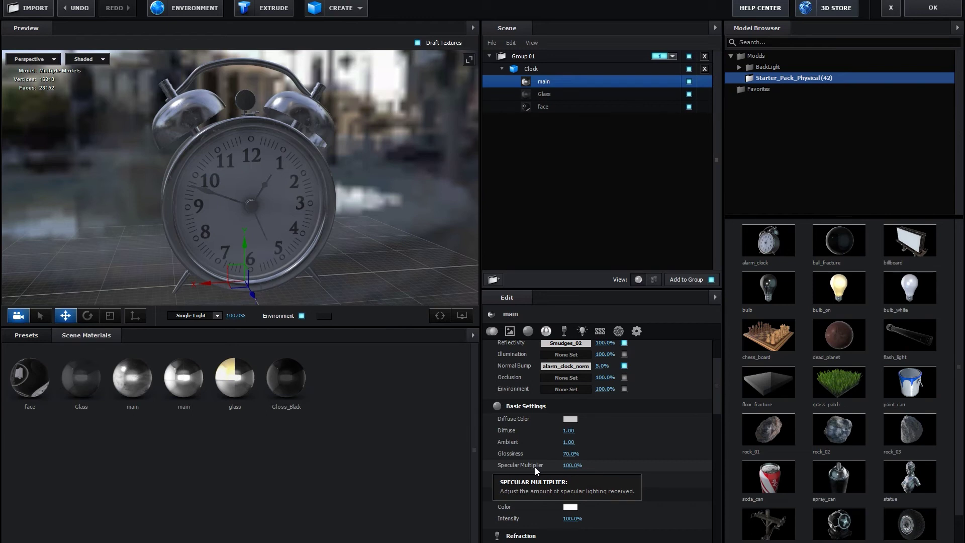
{"action": "left_click_drag", "start_coordinate": [568, 465], "coordinate": [631, 465]}
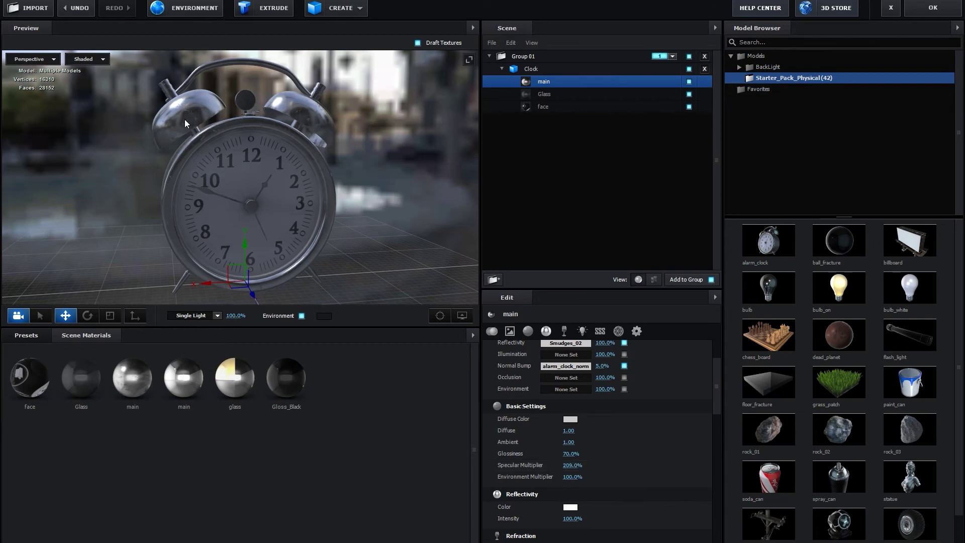
{"action": "left_click_drag", "start_coordinate": [573, 465], "coordinate": [654, 466]}
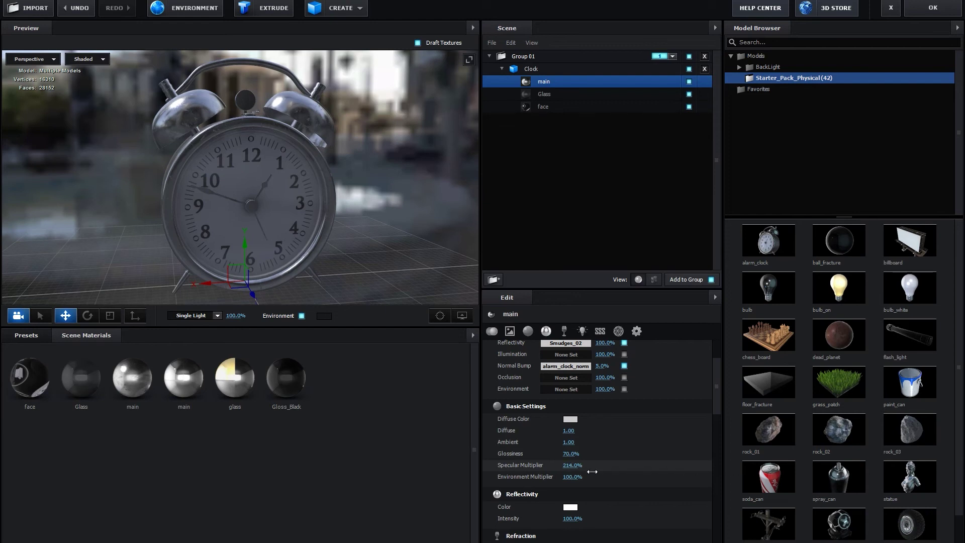
{"action": "left_click_drag", "start_coordinate": [618, 470], "coordinate": [573, 466]}
{"action": "left_click", "coordinate": [572, 466]}
{"action": "type", "text": "100"}
{"action": "key", "text": "Return"}
Reset the Environment Multiplier to 100% and try a reflectivity colour in the picker
{"action": "mouse_move", "coordinate": [573, 476]}
{"action": "left_mouse_down"}
{"action": "mouse_move", "coordinate": [642, 476]}
{"action": "mouse_move", "coordinate": [573, 480]}
{"action": "left_mouse_up"}
{"action": "left_click", "coordinate": [572, 477]}
{"action": "type", "text": "100"}
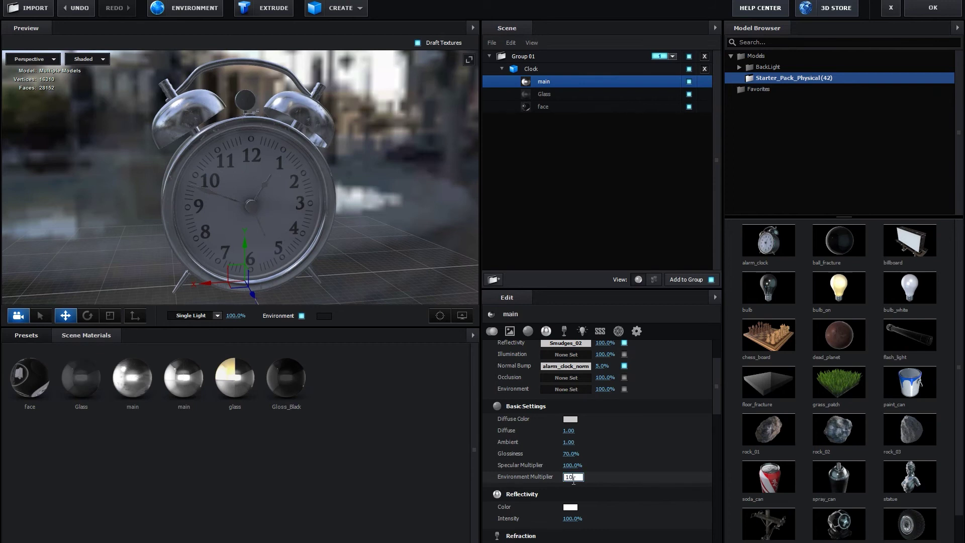
{"action": "key", "text": "Return"}
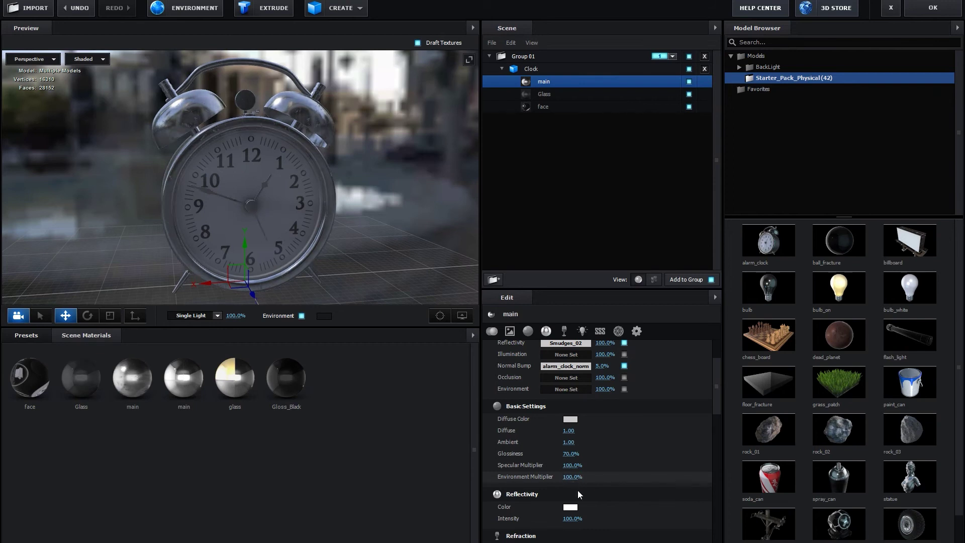
{"action": "left_click", "coordinate": [570, 507]}
{"action": "mouse_move", "coordinate": [578, 454]}
{"action": "left_mouse_down"}
{"action": "mouse_move", "coordinate": [567, 436]}
{"action": "mouse_move", "coordinate": [544, 448]}
{"action": "mouse_move", "coordinate": [483, 423]}
{"action": "left_mouse_up"}
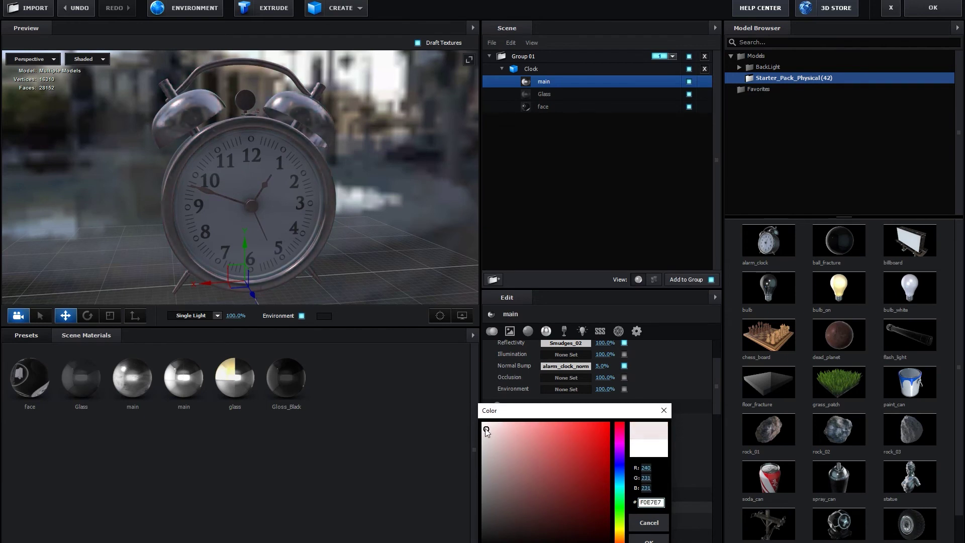
{"action": "left_click", "coordinate": [649, 539]}
{"action": "left_click_drag", "start_coordinate": [571, 518], "coordinate": [639, 523]}
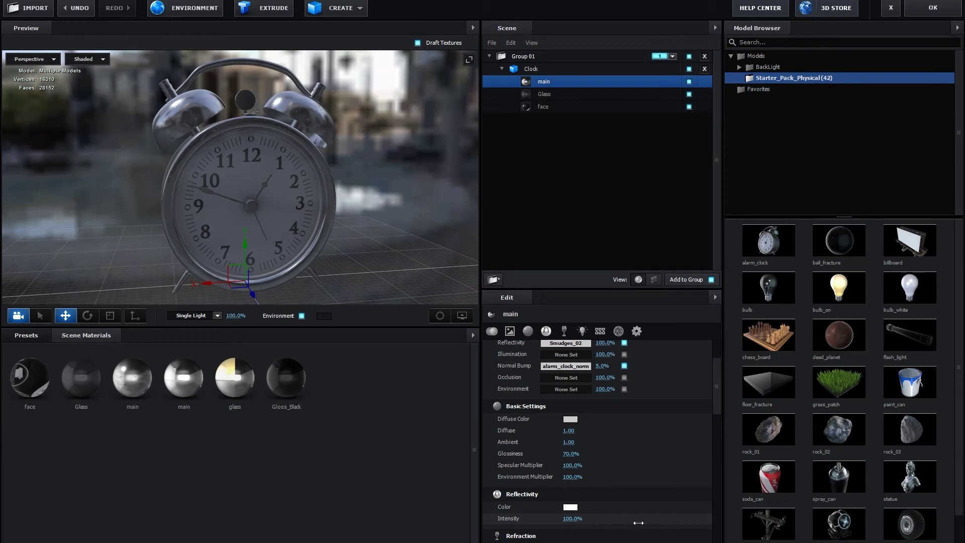
{"action": "scroll", "coordinate": [620, 521], "scroll_direction": "down", "scroll_amount": 3}
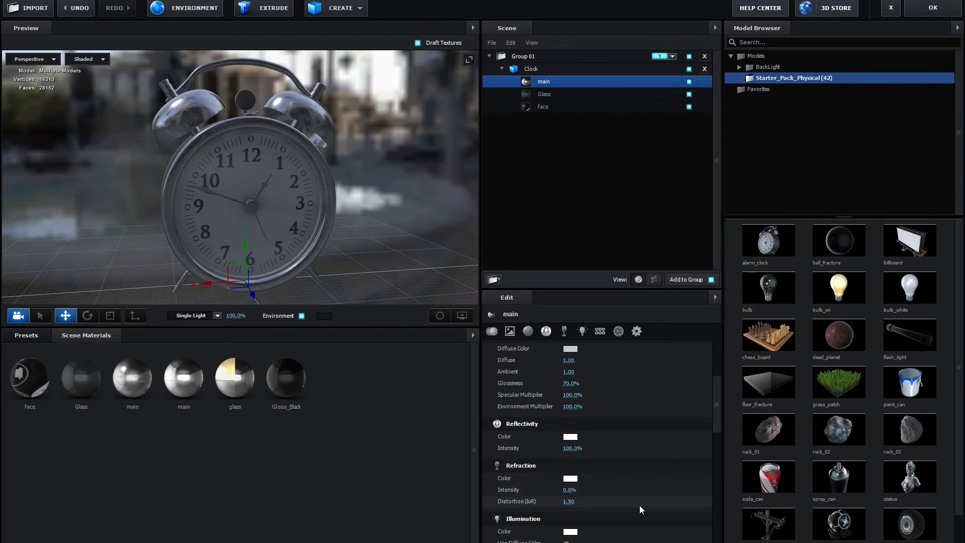
{"action": "scroll", "coordinate": [640, 506], "scroll_direction": "down", "scroll_amount": 3}
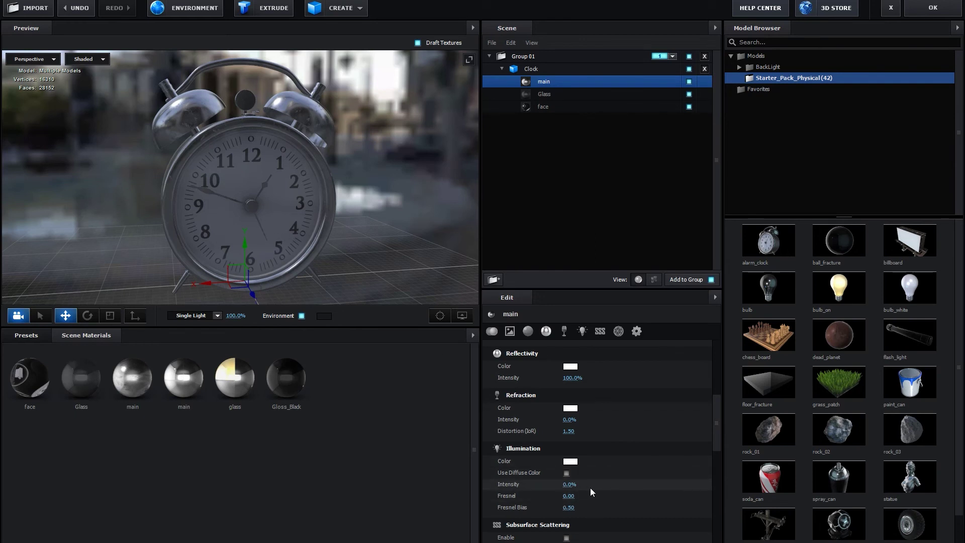
{"action": "scroll", "coordinate": [584, 508], "scroll_direction": "down", "scroll_amount": 3}
{"action": "scroll", "coordinate": [611, 508], "scroll_direction": "down", "scroll_amount": 2}
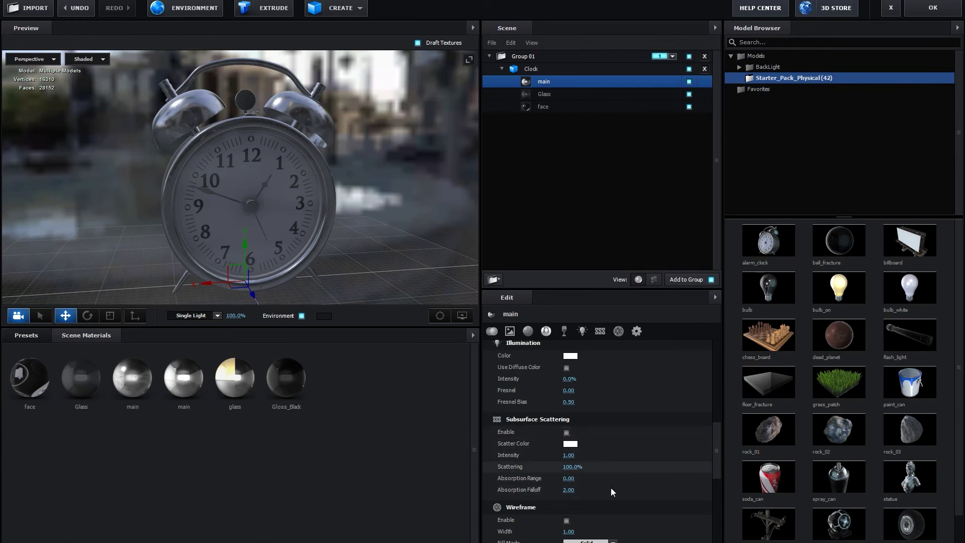
{"action": "scroll", "coordinate": [598, 496], "scroll_direction": "down", "scroll_amount": 2}
{"action": "scroll", "coordinate": [647, 487], "scroll_direction": "down", "scroll_amount": 2}
{"action": "scroll", "coordinate": [647, 488], "scroll_direction": "down", "scroll_amount": 2}
Enable wireframe on the clock body in Lines Only mode with thicker lines
{"action": "mouse_move", "coordinate": [405, 229]}
{"action": "left_mouse_down"}
{"action": "mouse_move", "coordinate": [357, 243]}
{"action": "mouse_move", "coordinate": [370, 243]}
{"action": "left_mouse_up"}
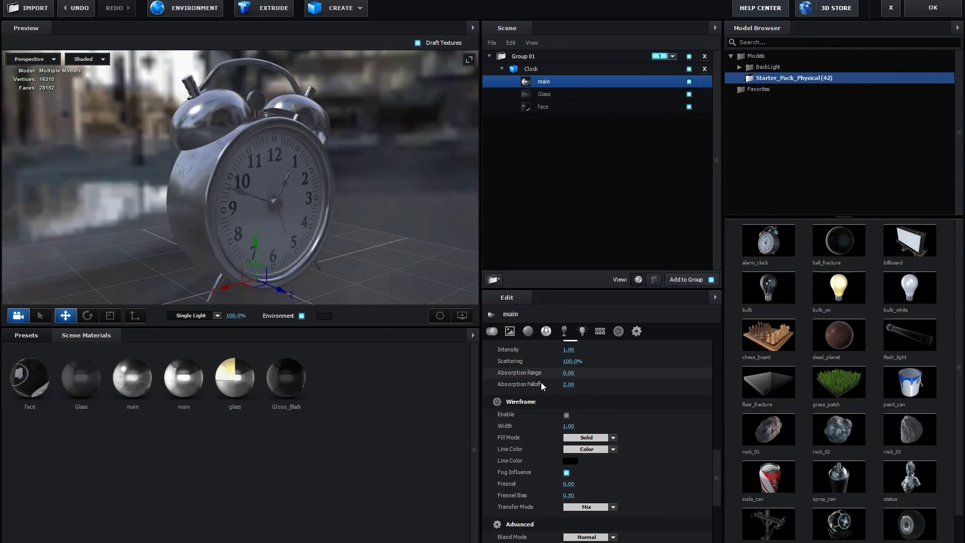
{"action": "left_click", "coordinate": [567, 415]}
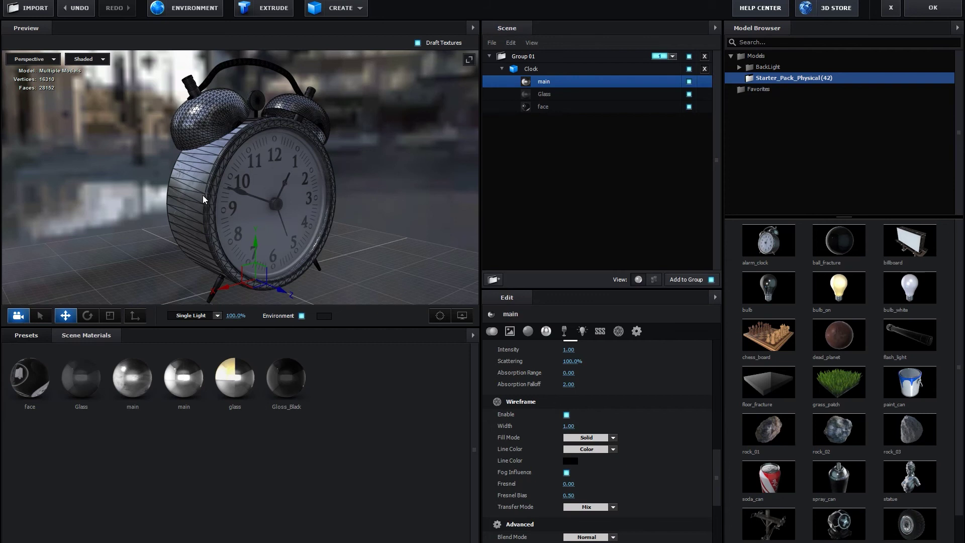
{"action": "scroll", "coordinate": [203, 195], "scroll_direction": "up", "scroll_amount": 3}
{"action": "mouse_move", "coordinate": [203, 195]}
{"action": "left_mouse_down"}
{"action": "mouse_move", "coordinate": [214, 185]}
{"action": "mouse_move", "coordinate": [259, 189]}
{"action": "mouse_move", "coordinate": [252, 186]}
{"action": "left_mouse_up"}
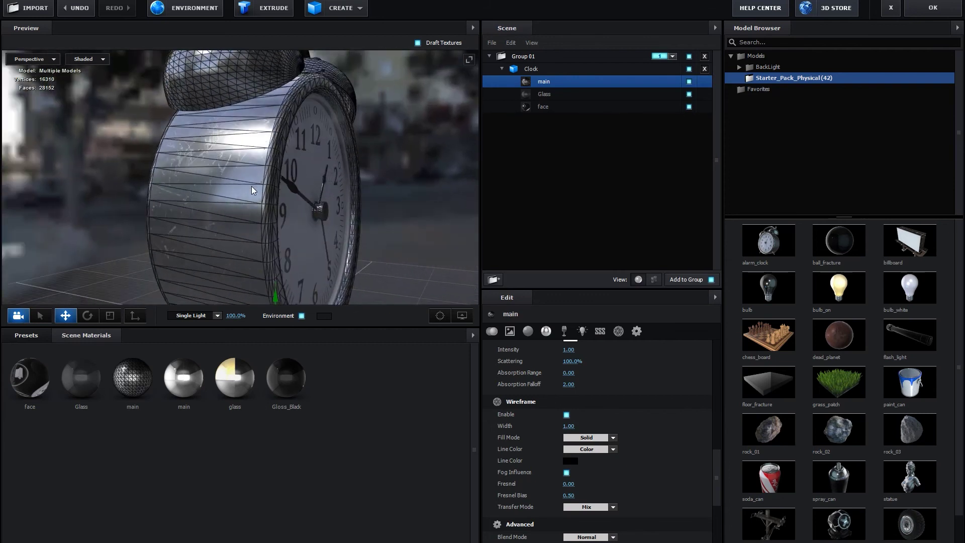
{"action": "mouse_move", "coordinate": [568, 426]}
{"action": "left_mouse_down"}
{"action": "mouse_move", "coordinate": [594, 430]}
{"action": "mouse_move", "coordinate": [565, 435]}
{"action": "left_mouse_up"}
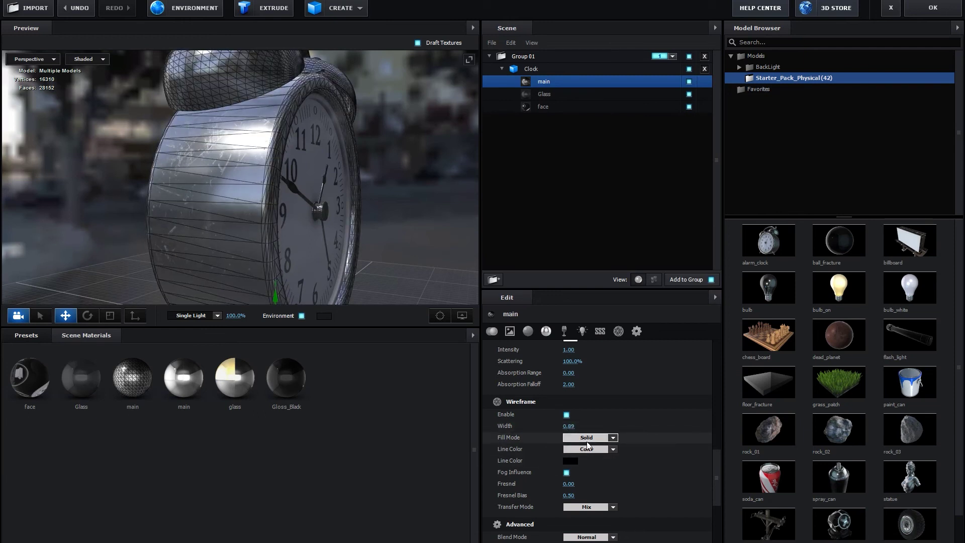
{"action": "left_click", "coordinate": [610, 441]}
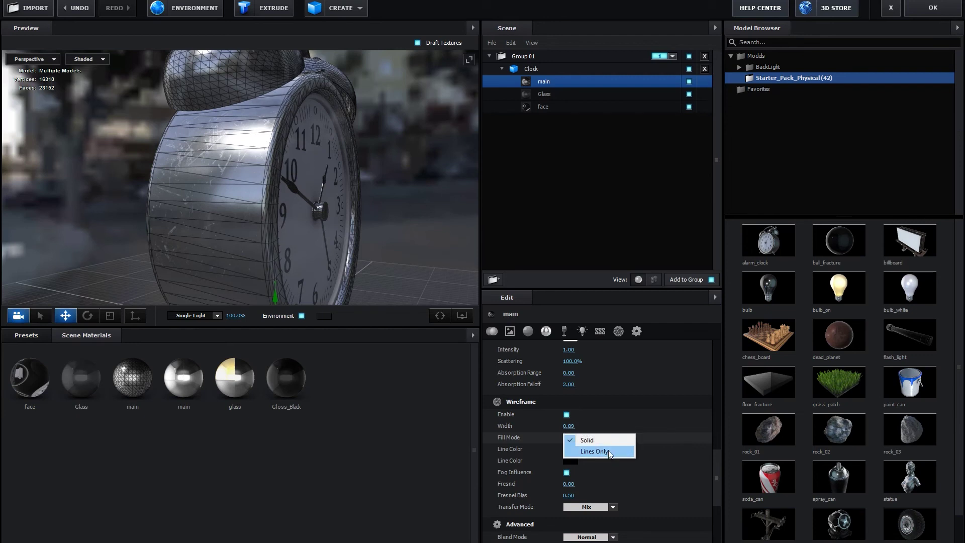
{"action": "left_click", "coordinate": [608, 451]}
Adjust the wireframe line width, then switch Wireframe off for solid chrome
{"action": "left_click_drag", "start_coordinate": [353, 249], "coordinate": [215, 203]}
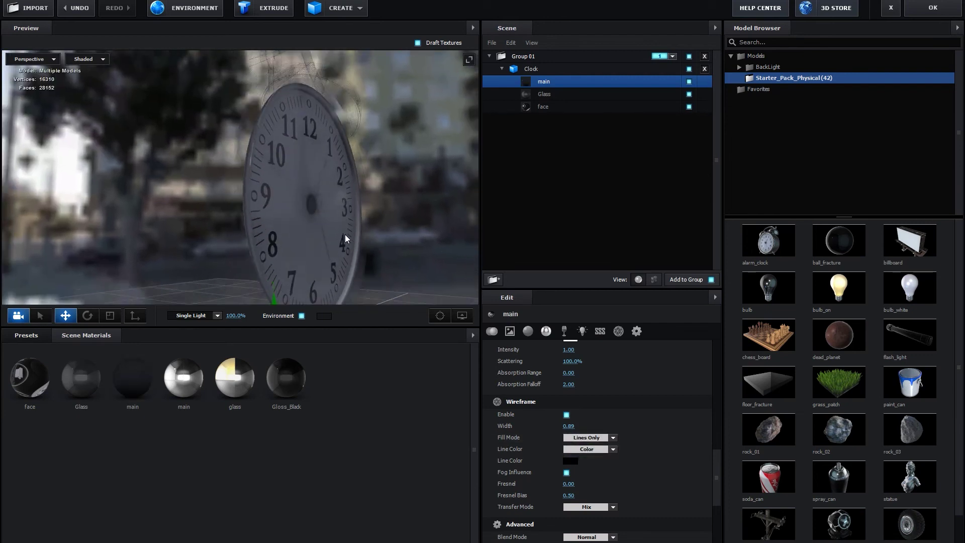
{"action": "mouse_move", "coordinate": [569, 426]}
{"action": "left_mouse_down"}
{"action": "mouse_move", "coordinate": [597, 426]}
{"action": "mouse_move", "coordinate": [588, 425]}
{"action": "left_mouse_up"}
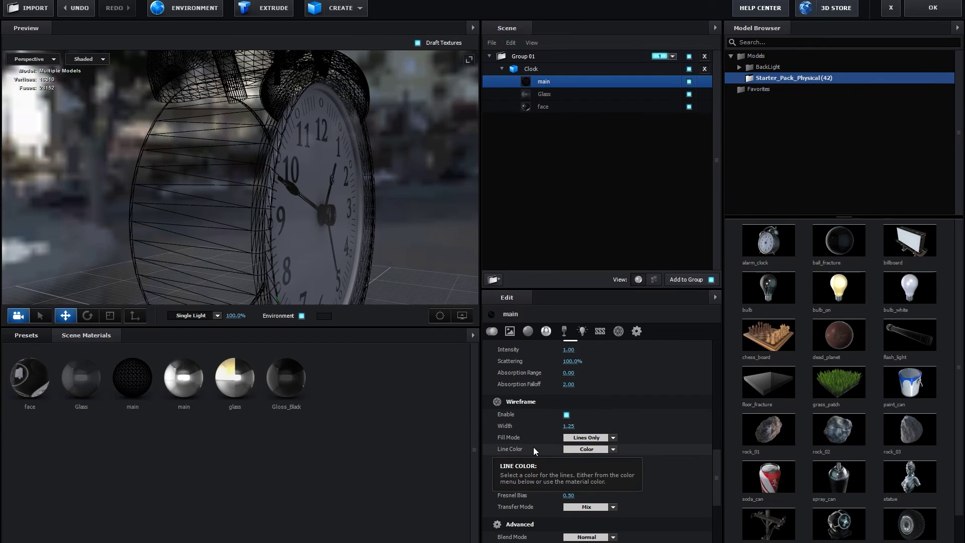
{"action": "left_click_drag", "start_coordinate": [569, 426], "coordinate": [567, 426]}
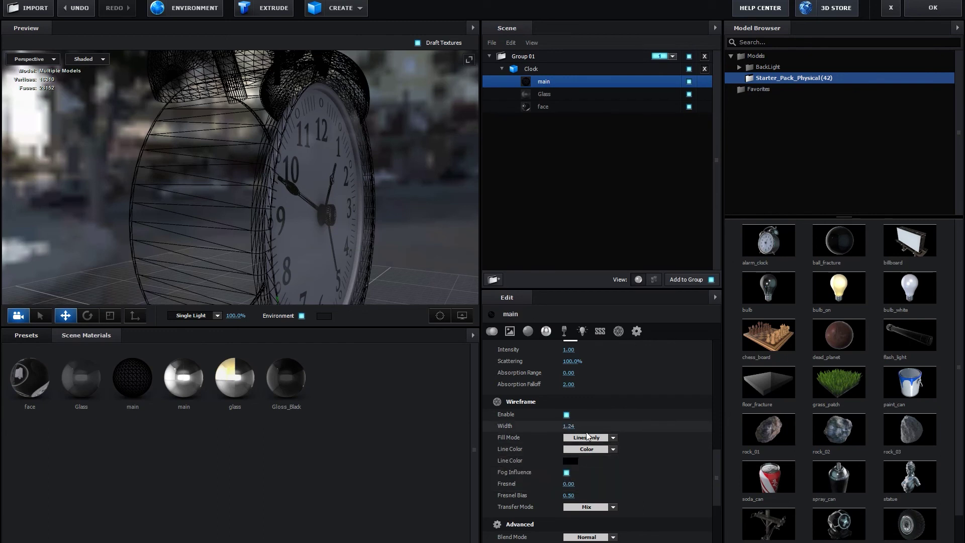
{"action": "left_click", "coordinate": [566, 415]}
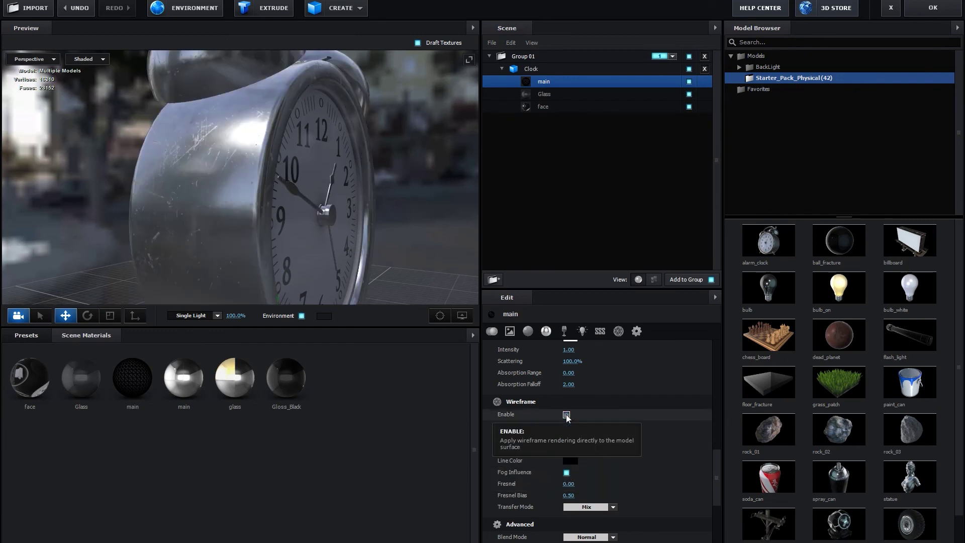
{"action": "scroll", "coordinate": [653, 497], "scroll_direction": "down", "scroll_amount": 2}
{"action": "scroll", "coordinate": [648, 520], "scroll_direction": "down", "scroll_amount": 3}
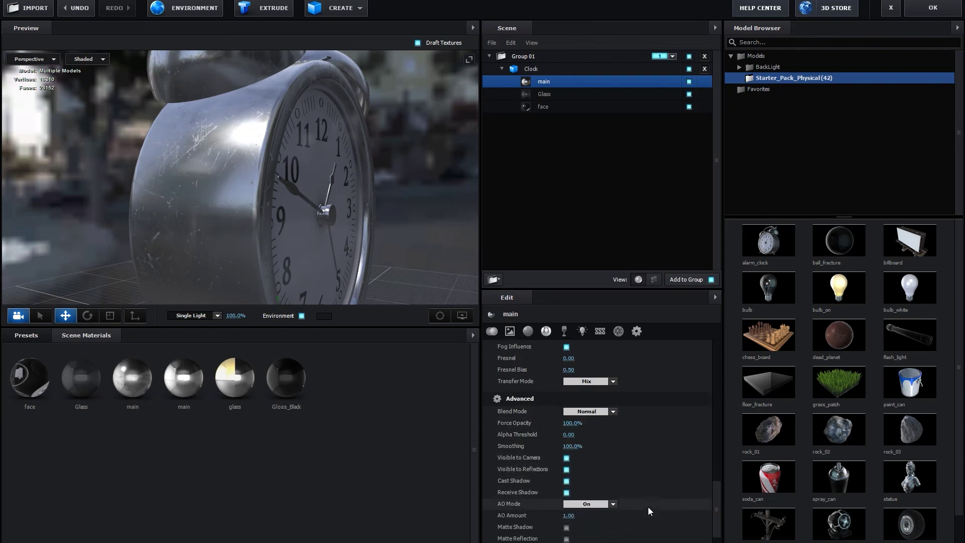
{"action": "scroll", "coordinate": [648, 511], "scroll_direction": "down", "scroll_amount": 1}
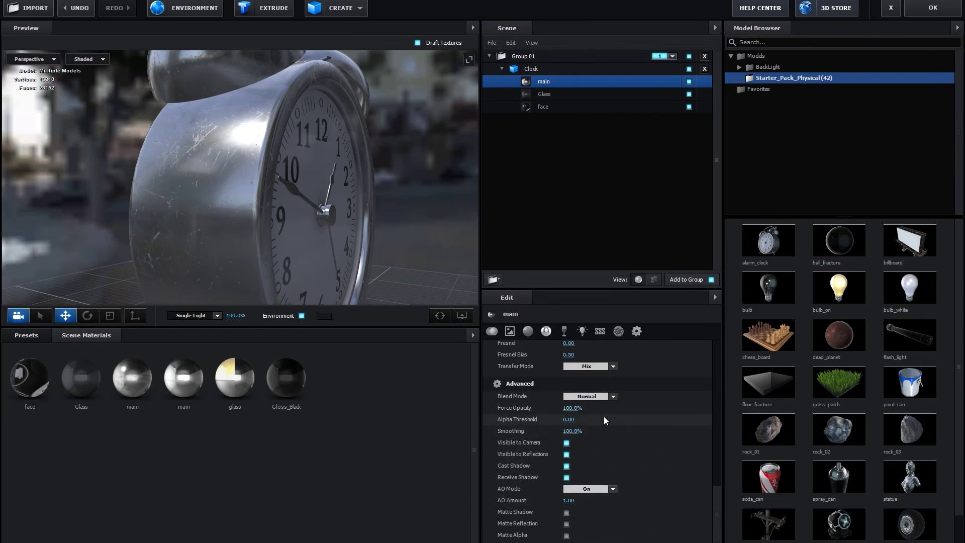
{"action": "scroll", "coordinate": [243, 267], "scroll_direction": "down", "scroll_amount": 3}
{"action": "left_click_drag", "start_coordinate": [243, 267], "coordinate": [260, 256]}
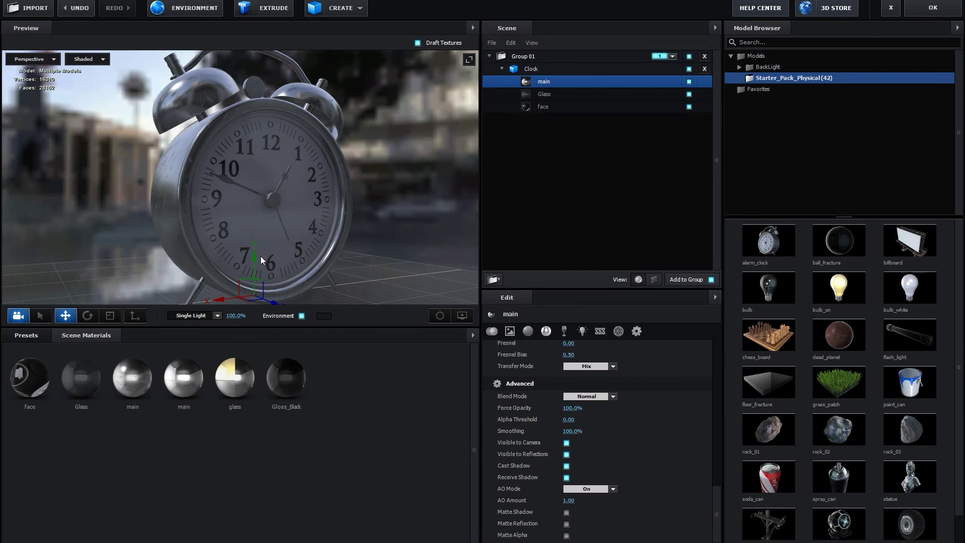
{"action": "left_click", "coordinate": [598, 397]}
{"action": "left_click", "coordinate": [606, 411]}
{"action": "mouse_move", "coordinate": [336, 236]}
{"action": "left_mouse_down"}
{"action": "mouse_move", "coordinate": [385, 233]}
{"action": "mouse_move", "coordinate": [361, 234]}
{"action": "mouse_move", "coordinate": [397, 251]}
{"action": "left_mouse_up"}
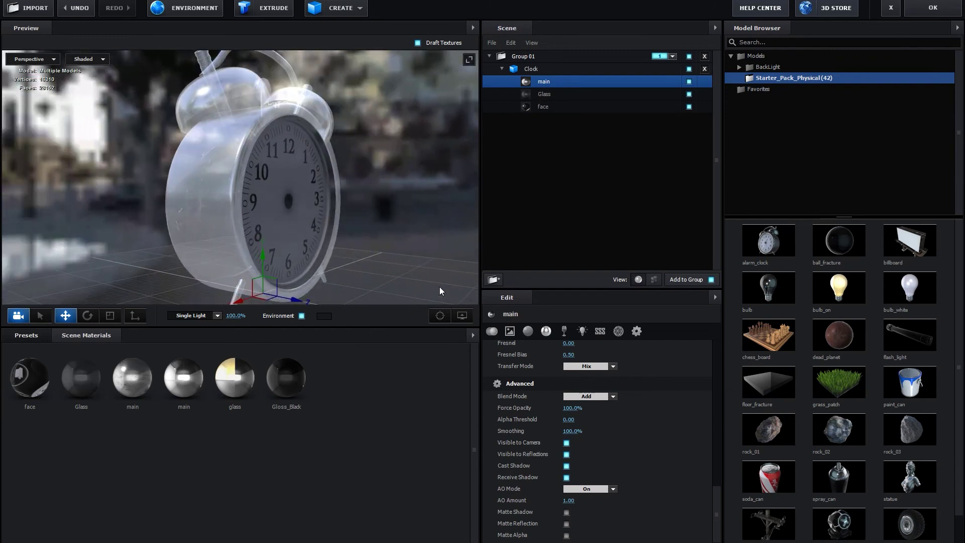
{"action": "left_click", "coordinate": [617, 396]}
{"action": "left_click", "coordinate": [590, 422]}
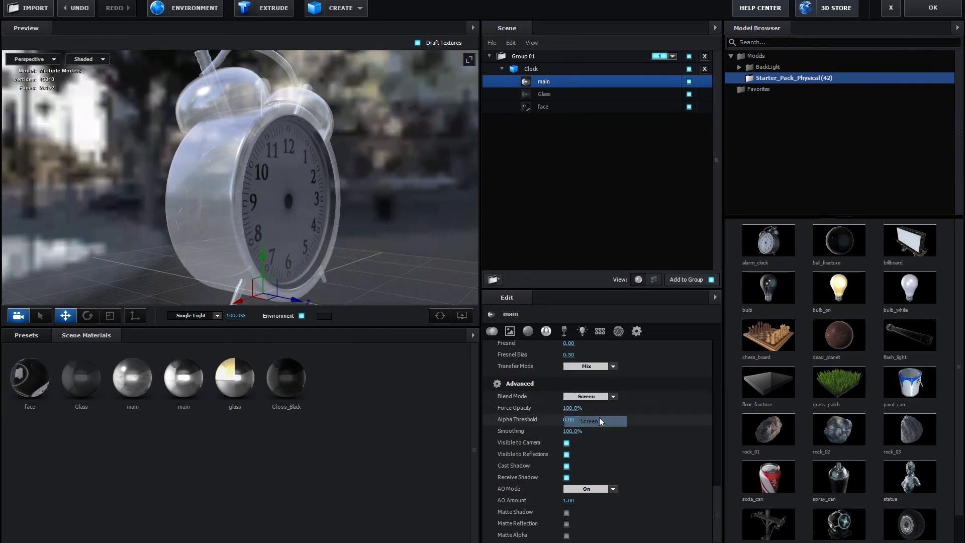
{"action": "mouse_move", "coordinate": [331, 251]}
{"action": "left_mouse_down"}
{"action": "mouse_move", "coordinate": [405, 253]}
{"action": "mouse_move", "coordinate": [282, 253]}
{"action": "mouse_move", "coordinate": [330, 255]}
{"action": "left_mouse_up"}
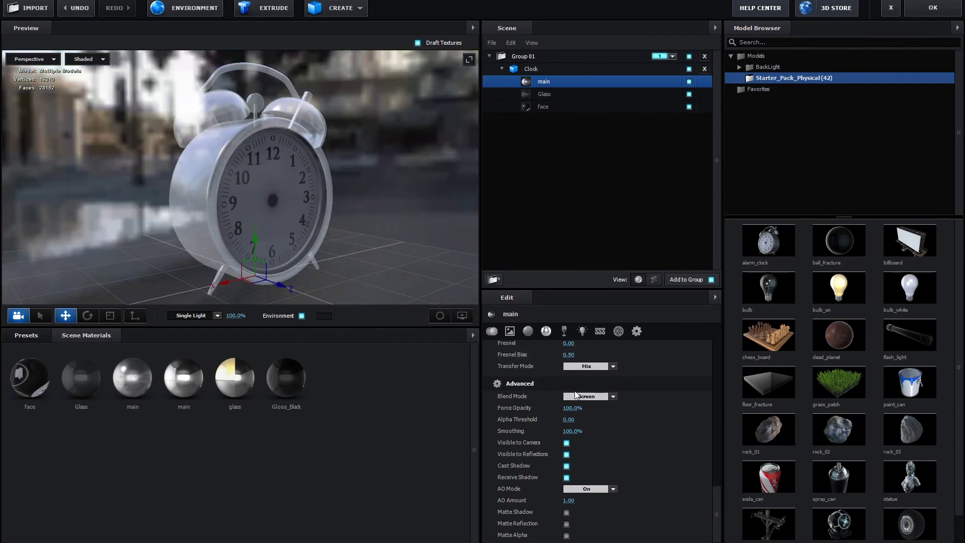
{"action": "left_click", "coordinate": [612, 397]}
{"action": "left_click", "coordinate": [604, 403]}
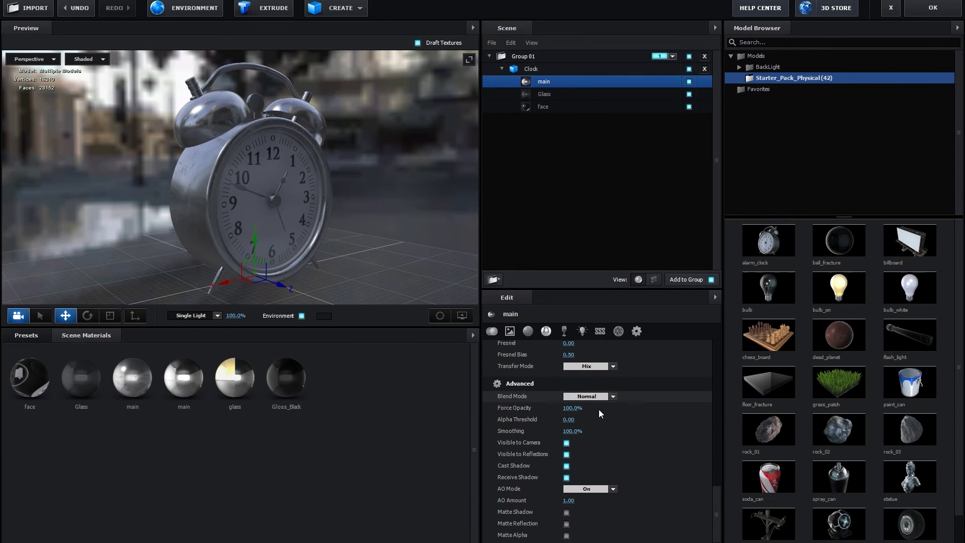
{"action": "mouse_move", "coordinate": [554, 412]}
{"action": "left_mouse_down"}
{"action": "mouse_move", "coordinate": [512, 412]}
{"action": "mouse_move", "coordinate": [595, 423]}
{"action": "left_mouse_up"}
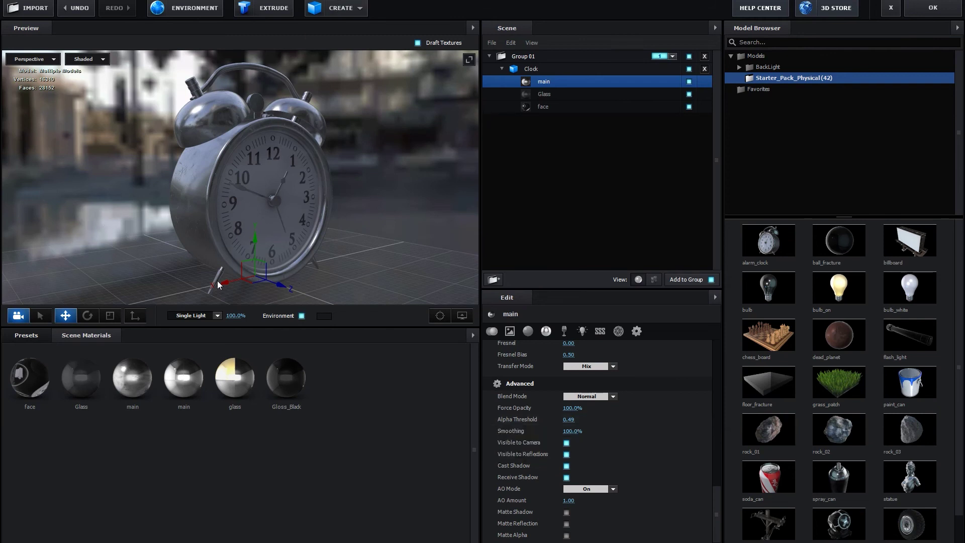
{"action": "left_click_drag", "start_coordinate": [568, 422], "coordinate": [527, 426]}
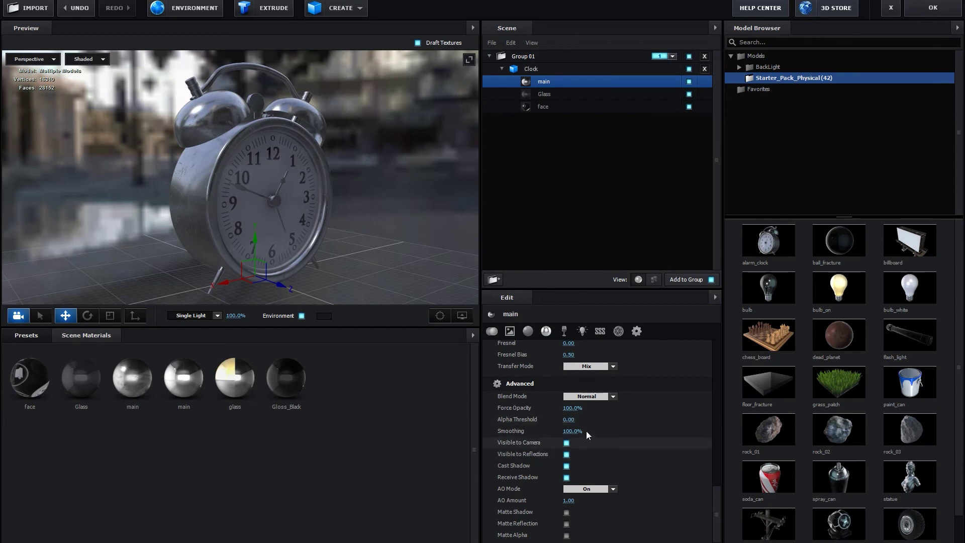
{"action": "left_click_drag", "start_coordinate": [568, 431], "coordinate": [498, 433]}
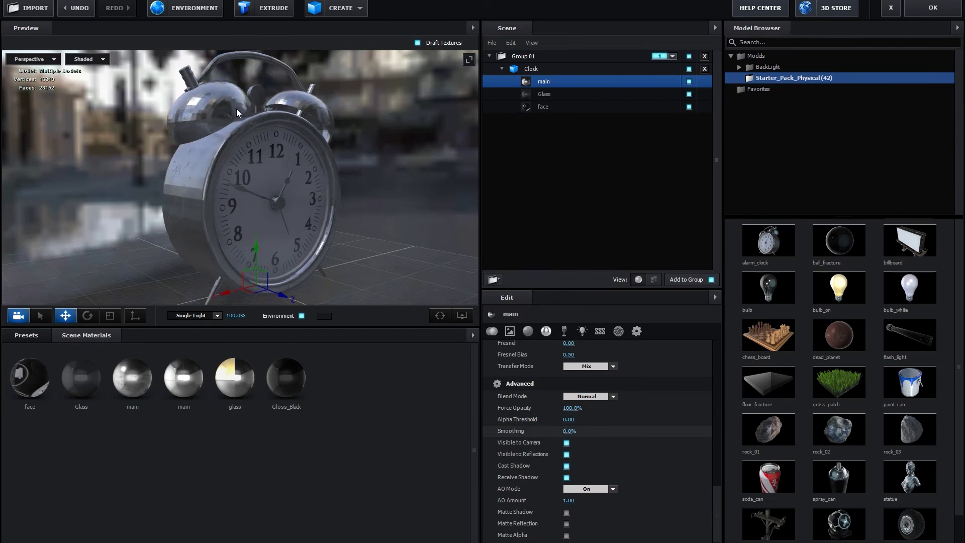
{"action": "scroll", "coordinate": [168, 109], "scroll_direction": "up", "scroll_amount": 5}
{"action": "left_click_drag", "start_coordinate": [191, 142], "coordinate": [197, 119]}
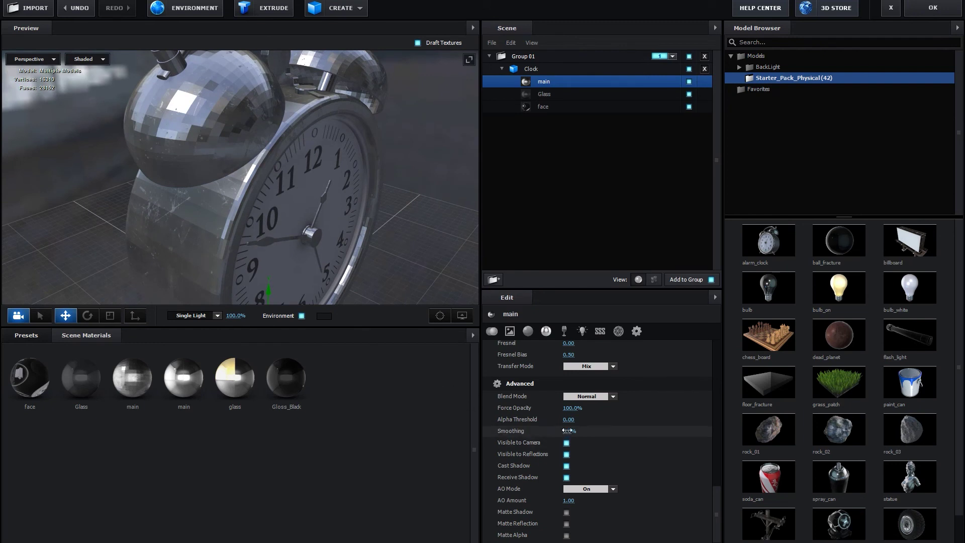
{"action": "left_click_drag", "start_coordinate": [568, 431], "coordinate": [651, 442]}
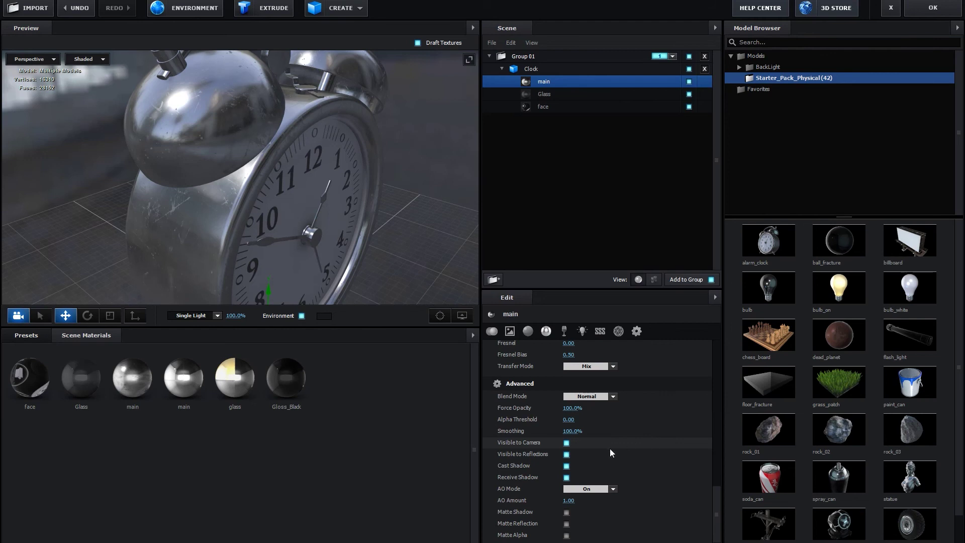
{"action": "left_click", "coordinate": [567, 444]}
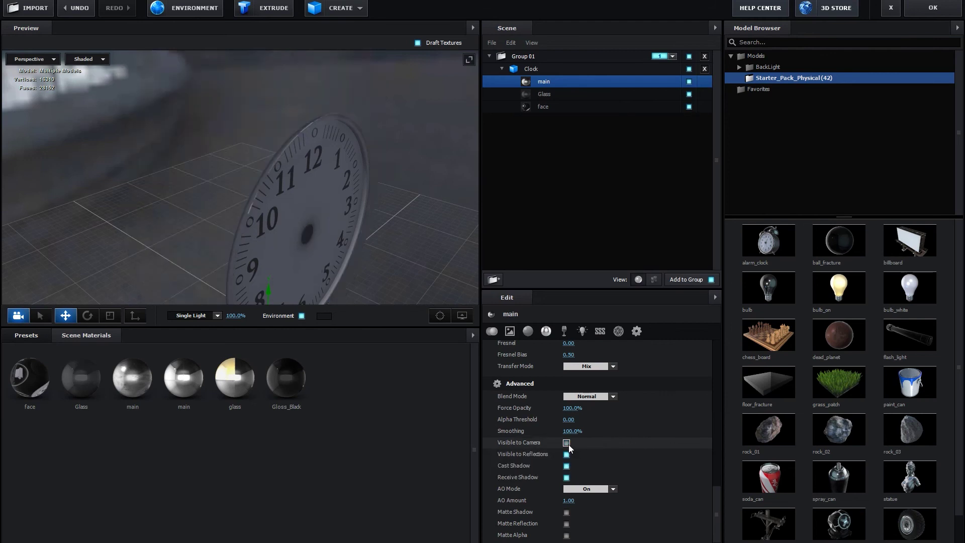
{"action": "left_click", "coordinate": [567, 443]}
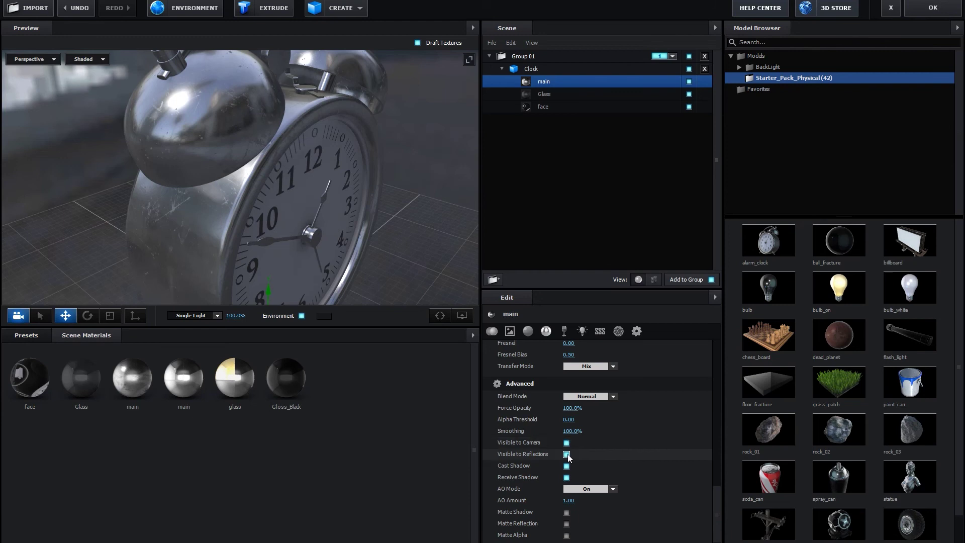
{"action": "left_click", "coordinate": [566, 454]}
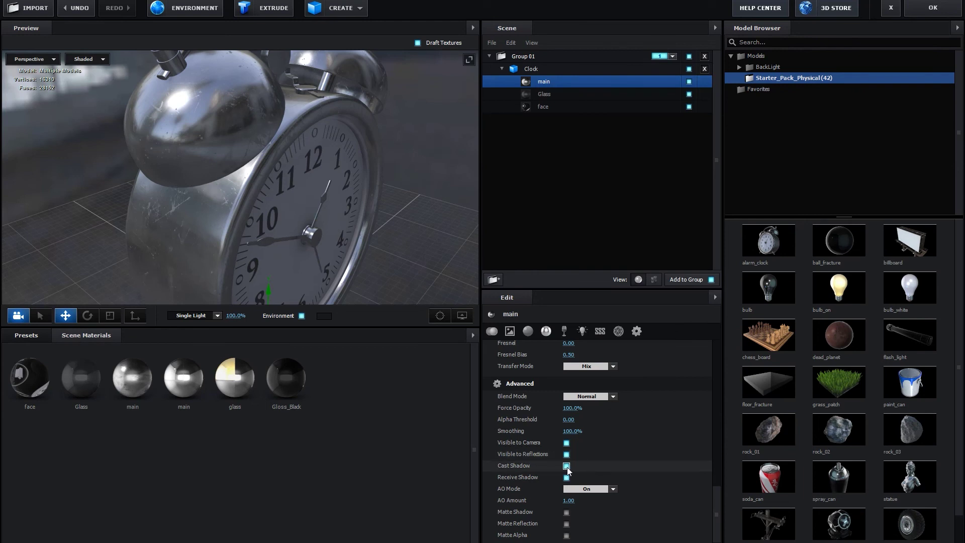
{"action": "scroll", "coordinate": [401, 249], "scroll_direction": "down", "scroll_amount": 5}
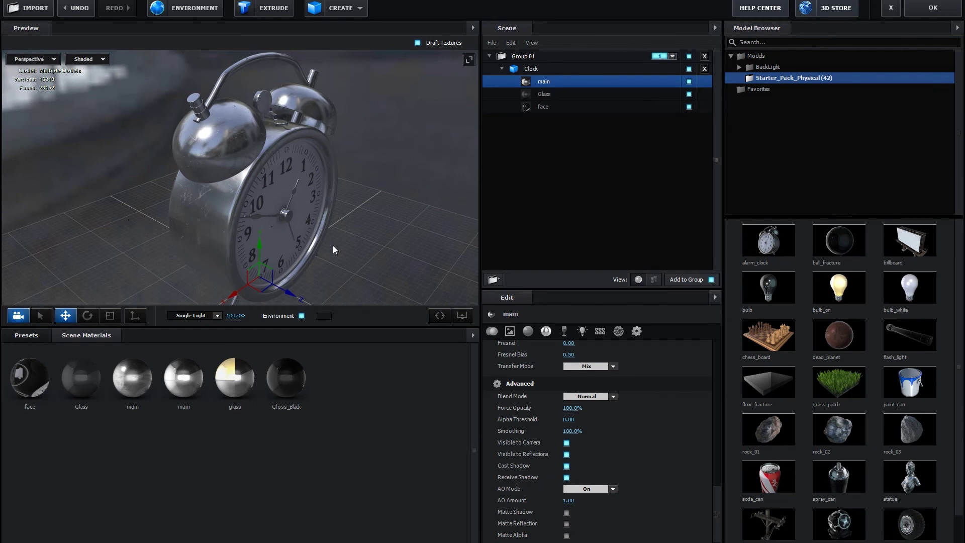
{"action": "scroll", "coordinate": [638, 486], "scroll_direction": "down", "scroll_amount": 2}
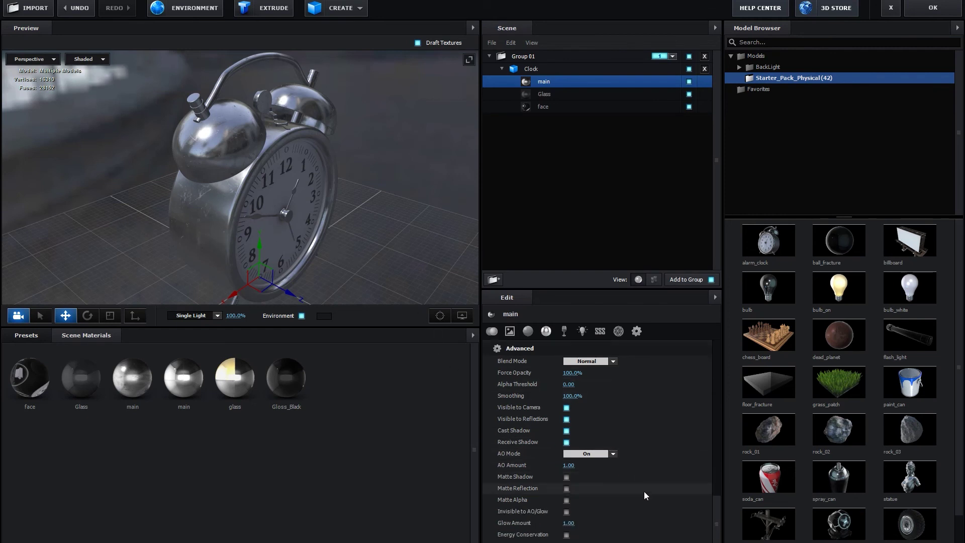
Raise the clock's main metal AO Amount to 1.21, then toggle Matte Shadow on and back off
{"action": "mouse_move", "coordinate": [369, 275]}
{"action": "left_mouse_down"}
{"action": "mouse_move", "coordinate": [355, 258]}
{"action": "mouse_move", "coordinate": [379, 270]}
{"action": "left_mouse_up"}
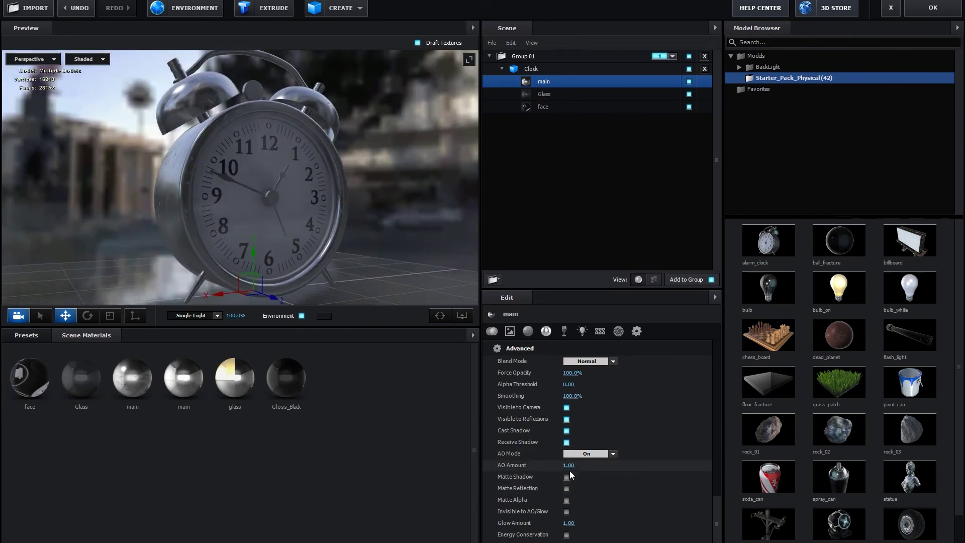
{"action": "left_click_drag", "start_coordinate": [568, 466], "coordinate": [585, 472]}
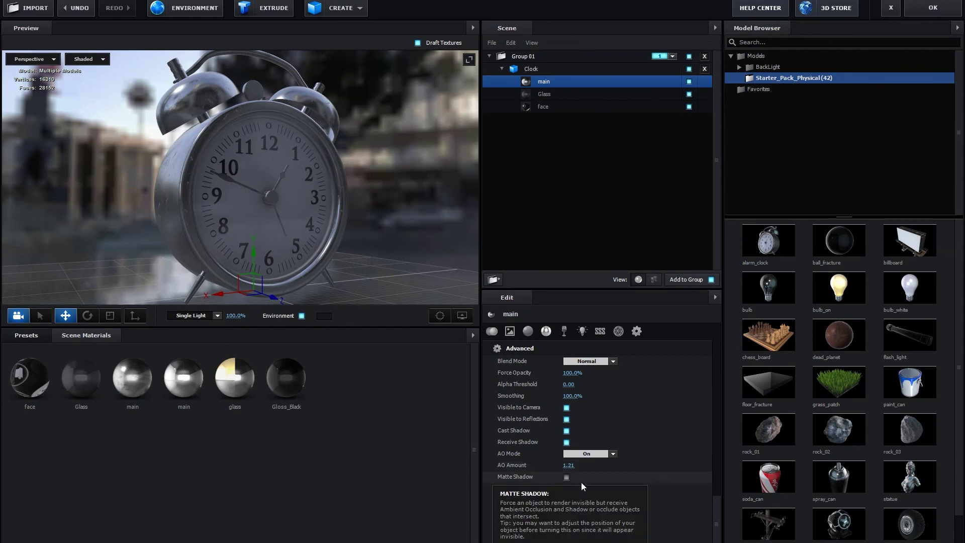
{"action": "left_click", "coordinate": [566, 477]}
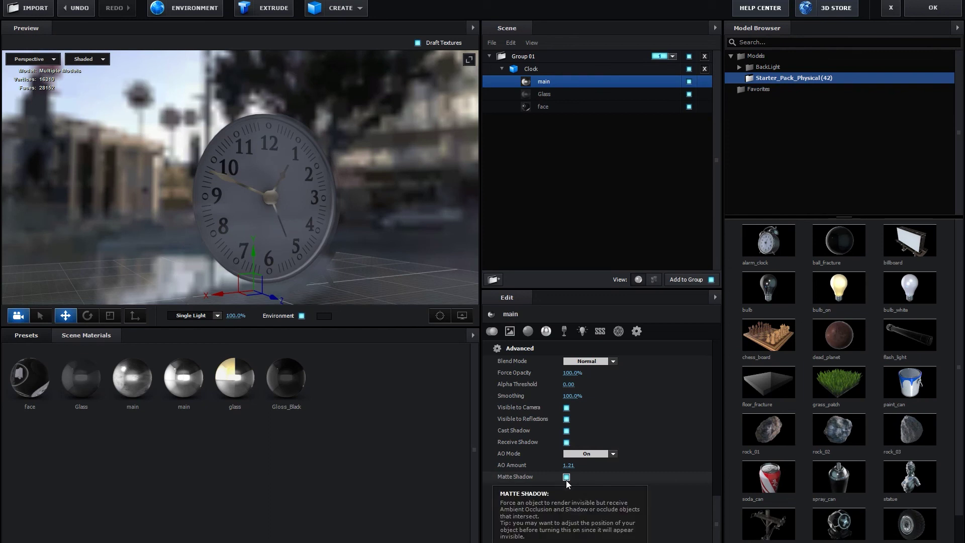
{"action": "left_click_drag", "start_coordinate": [327, 279], "coordinate": [288, 278]}
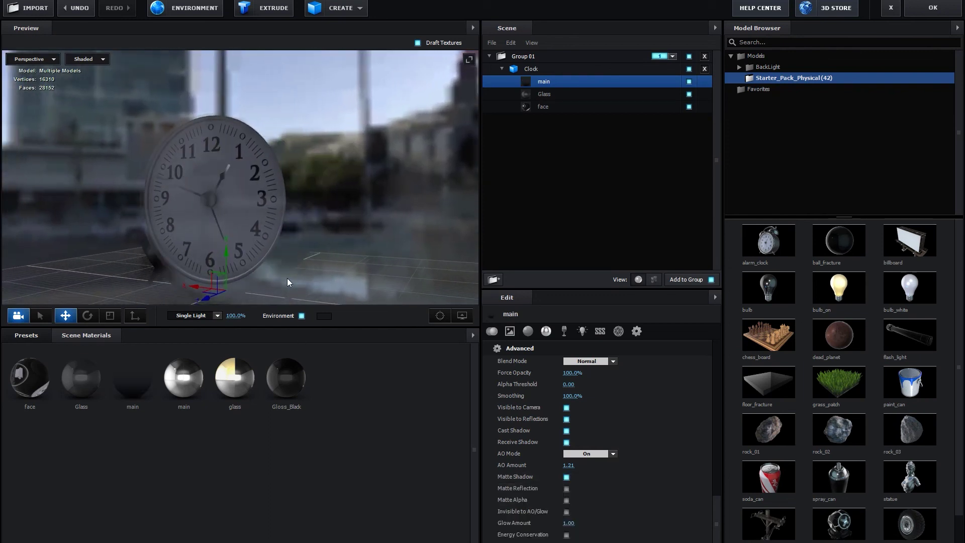
{"action": "left_click", "coordinate": [566, 476]}
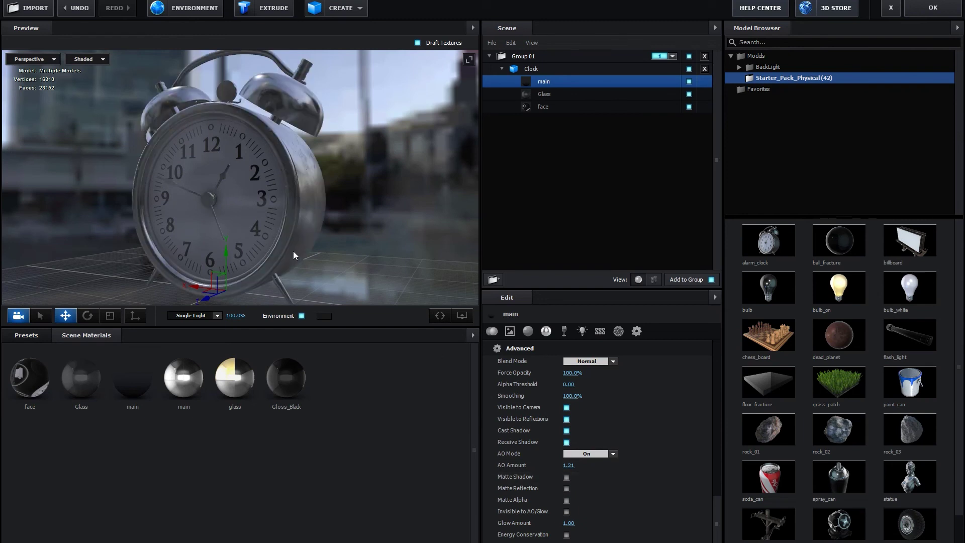
{"action": "left_click_drag", "start_coordinate": [314, 245], "coordinate": [333, 247]}
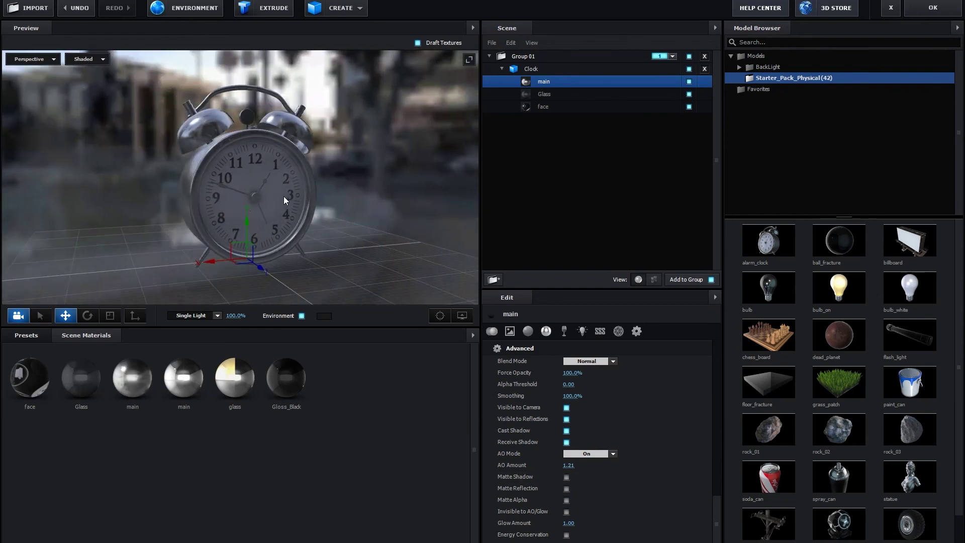
{"action": "left_click", "coordinate": [335, 8]}
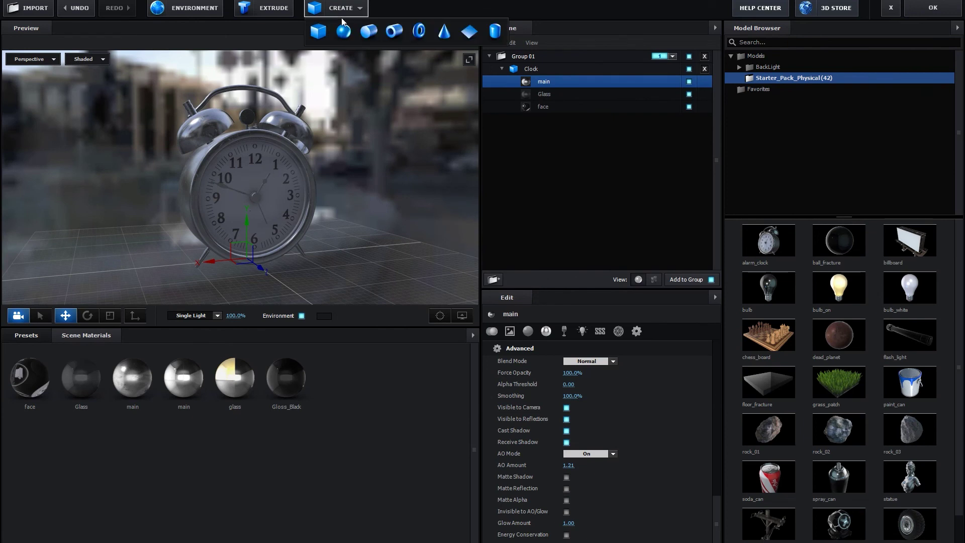
Add a plane under the clock and scale it wide across the floor
{"action": "left_click", "coordinate": [469, 31]}
{"action": "left_click", "coordinate": [110, 316]}
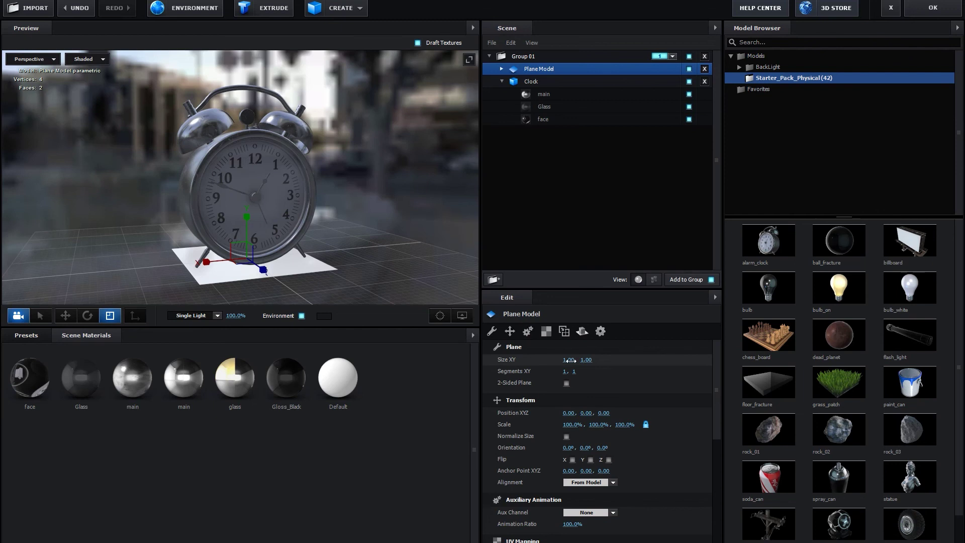
{"action": "left_click_drag", "start_coordinate": [569, 360], "coordinate": [769, 362]}
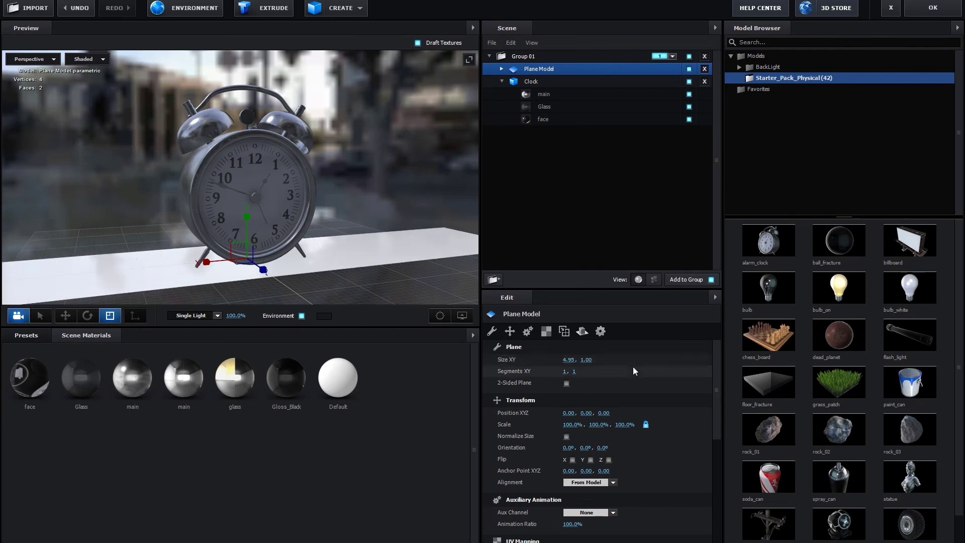
{"action": "left_click_drag", "start_coordinate": [587, 360], "coordinate": [824, 362]}
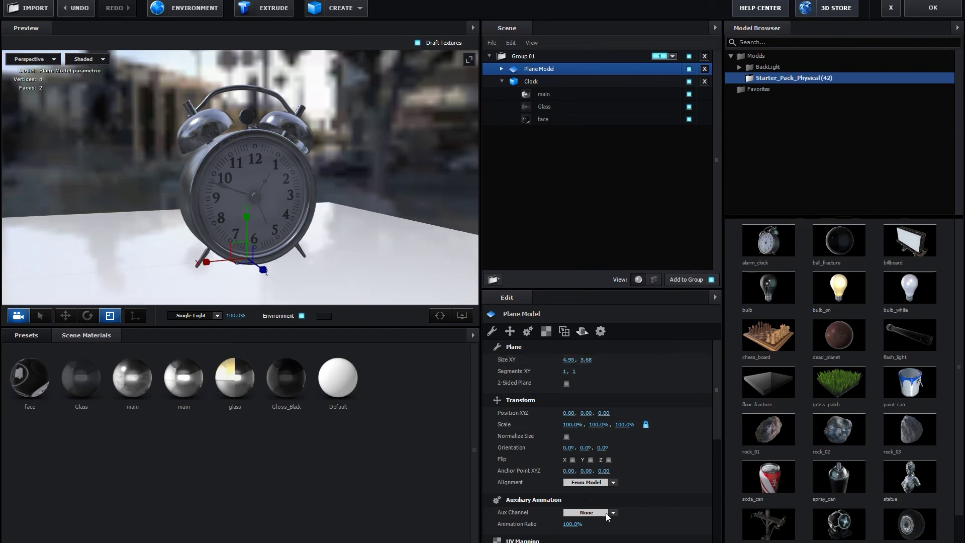
Set the plane's Default material to Matte Shadow so the street shows through
{"action": "scroll", "coordinate": [541, 407], "scroll_direction": "down", "scroll_amount": 5}
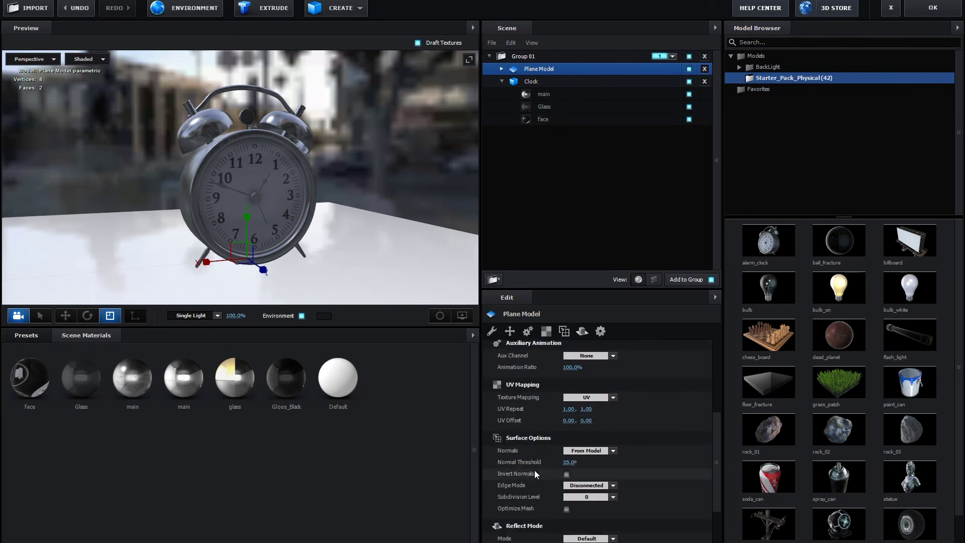
{"action": "left_click", "coordinate": [535, 469]}
{"action": "scroll", "coordinate": [543, 453], "scroll_direction": "down", "scroll_amount": 1}
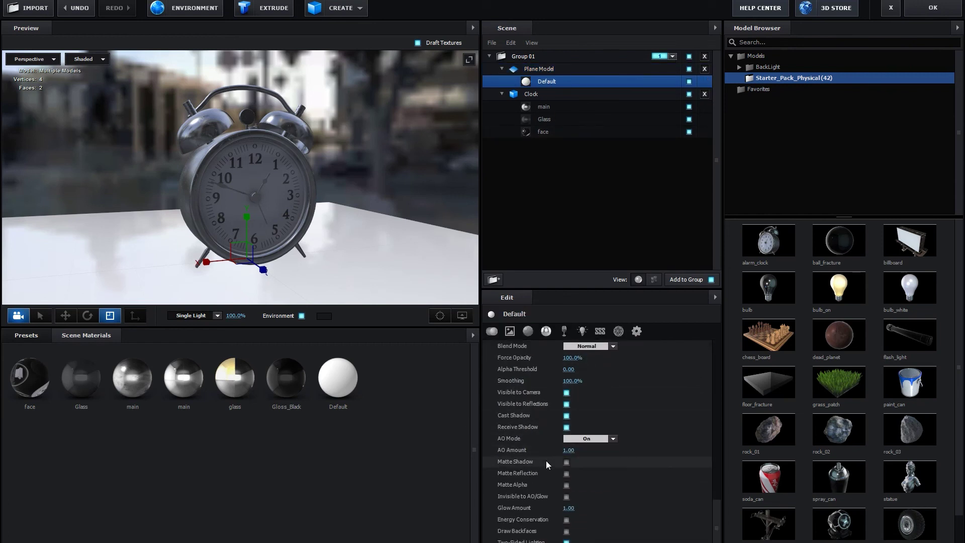
{"action": "left_click", "coordinate": [566, 461]}
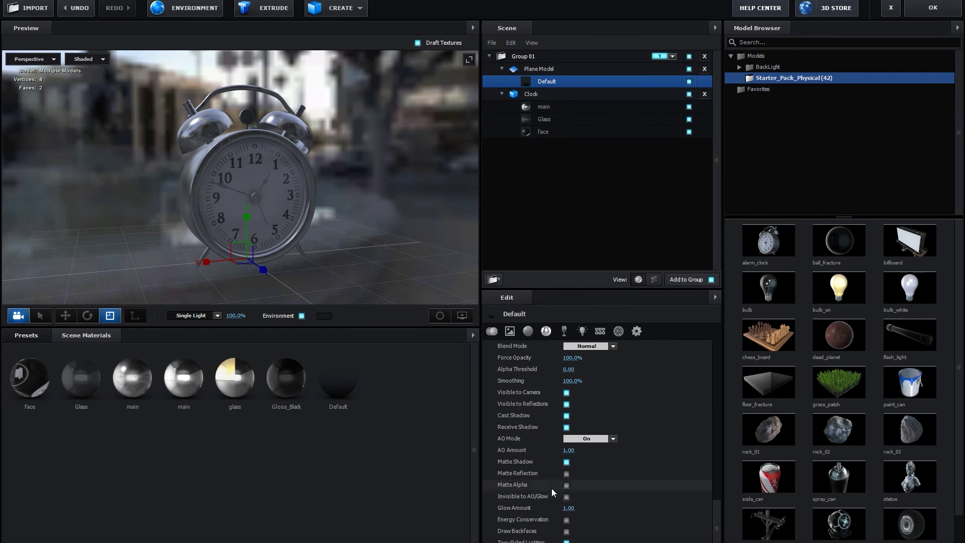
{"action": "left_click", "coordinate": [546, 71]}
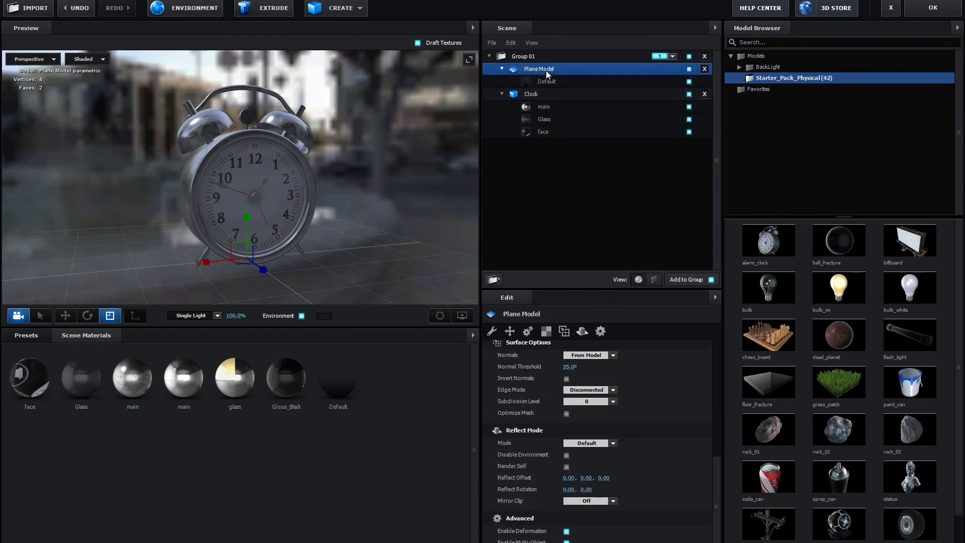
Delete the Plane Model from Group 01, leaving only the Clock
{"action": "key", "text": "Delete"}
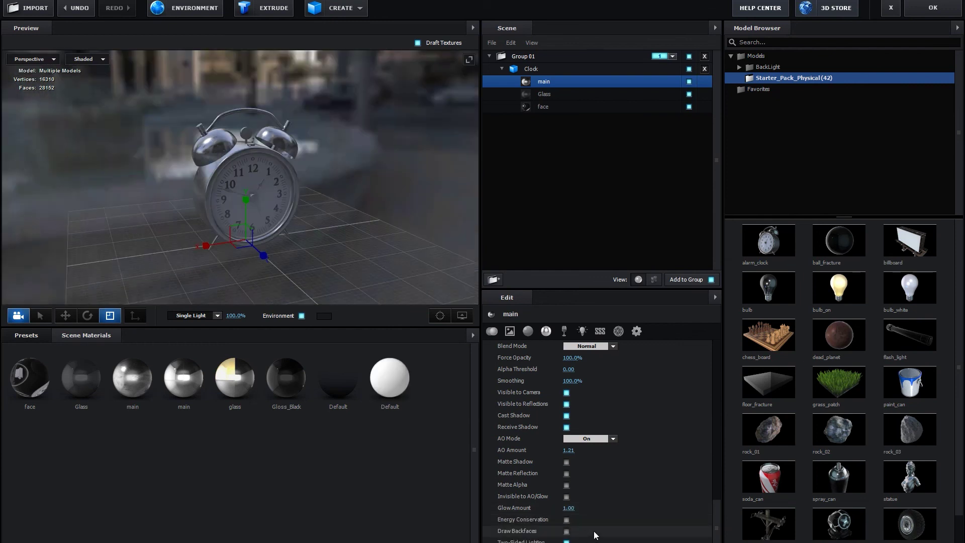
{"action": "left_click", "coordinate": [347, 8]}
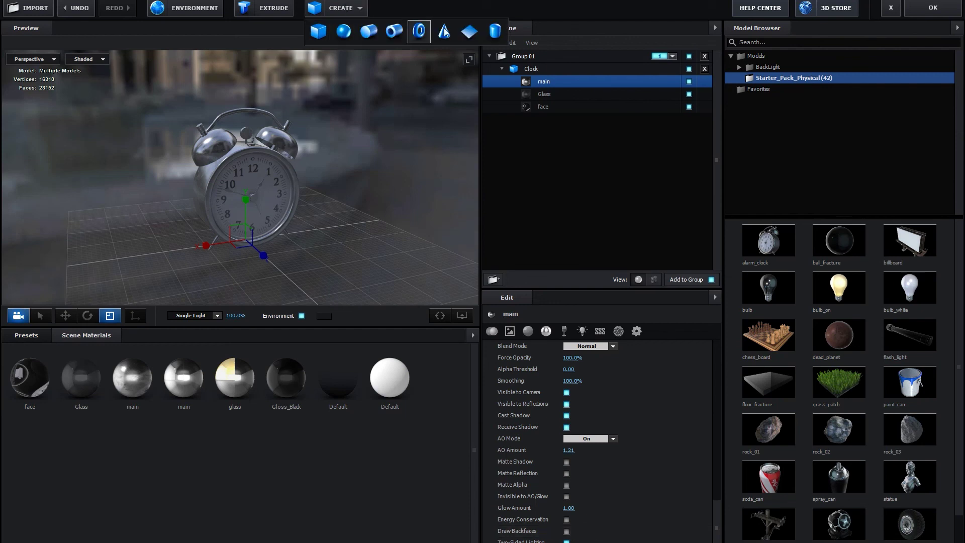
Add a new plane and enable Draw Backfaces on its Default material
{"action": "left_click", "coordinate": [469, 32]}
{"action": "left_click_drag", "start_coordinate": [318, 252], "coordinate": [319, 209]}
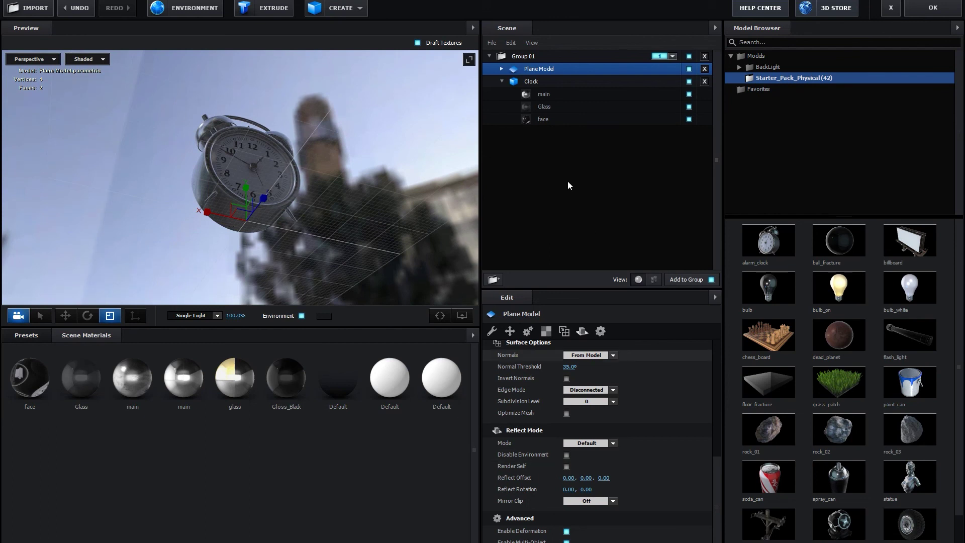
{"action": "left_click", "coordinate": [502, 69]}
{"action": "left_click", "coordinate": [545, 82]}
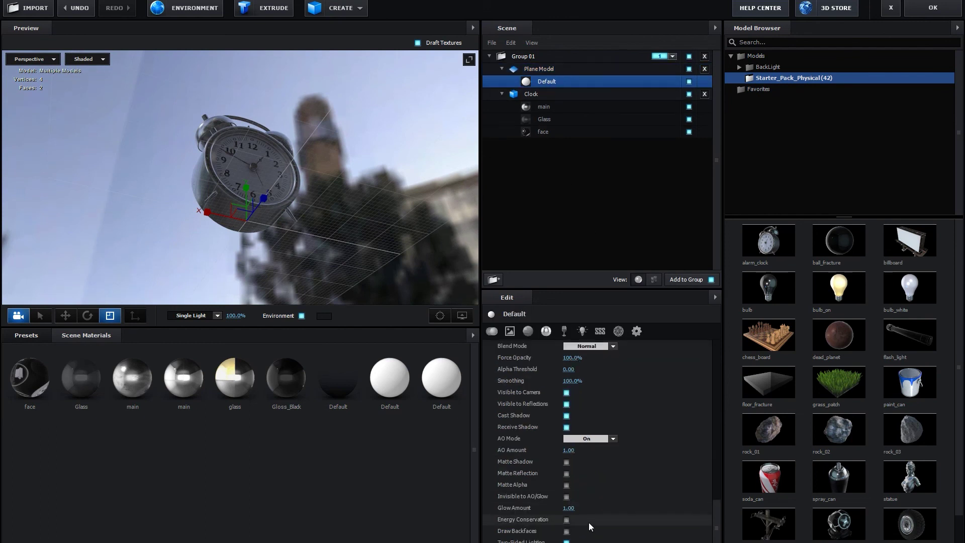
{"action": "left_click", "coordinate": [567, 532]}
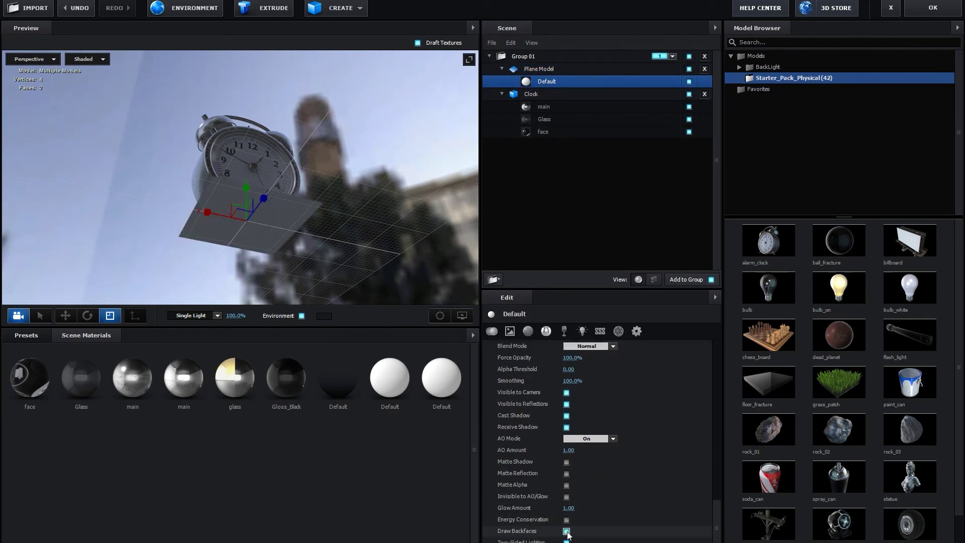
Inspect the plane from several angles and review its refraction and reflectivity settings
{"action": "mouse_move", "coordinate": [334, 257]}
{"action": "left_mouse_down"}
{"action": "mouse_move", "coordinate": [337, 246]}
{"action": "mouse_move", "coordinate": [324, 316]}
{"action": "left_mouse_up"}
{"action": "left_click_drag", "start_coordinate": [317, 281], "coordinate": [351, 232]}
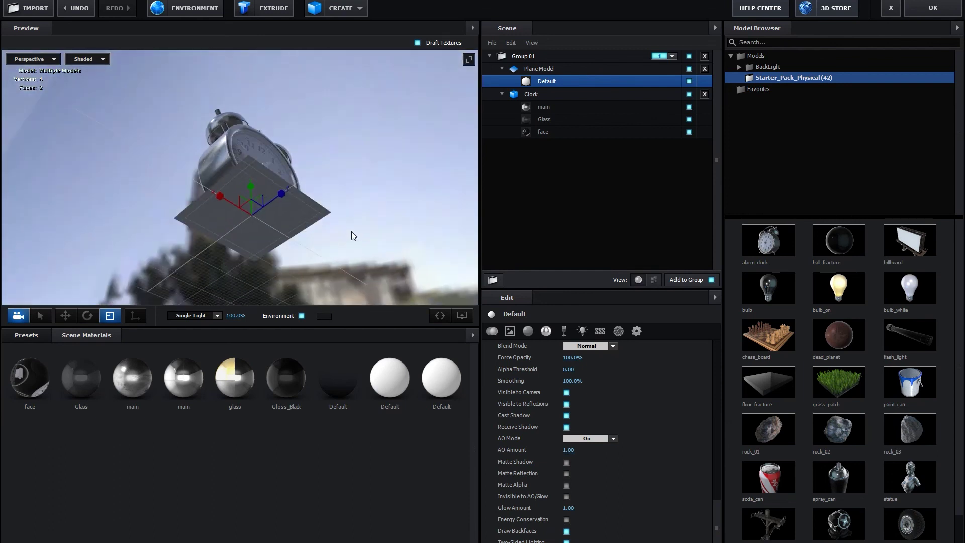
{"action": "mouse_move", "coordinate": [280, 219]}
{"action": "left_mouse_down"}
{"action": "mouse_move", "coordinate": [281, 256]}
{"action": "mouse_move", "coordinate": [252, 262]}
{"action": "mouse_move", "coordinate": [282, 258]}
{"action": "mouse_move", "coordinate": [258, 258]}
{"action": "left_mouse_up"}
{"action": "scroll", "coordinate": [258, 262], "scroll_direction": "up", "scroll_amount": 3}
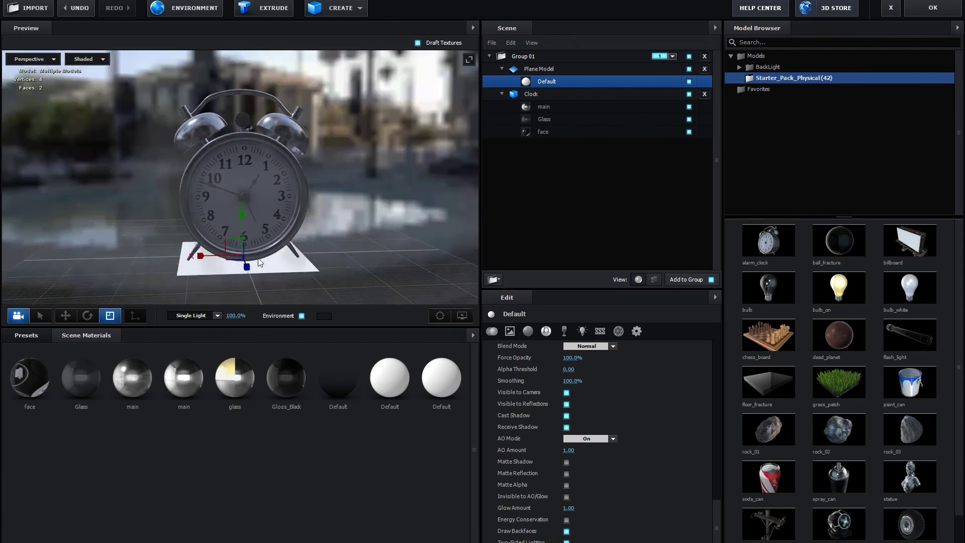
{"action": "scroll", "coordinate": [282, 272], "scroll_direction": "up", "scroll_amount": 2}
{"action": "scroll", "coordinate": [552, 413], "scroll_direction": "down", "scroll_amount": 5}
{"action": "scroll", "coordinate": [552, 413], "scroll_direction": "down", "scroll_amount": 5}
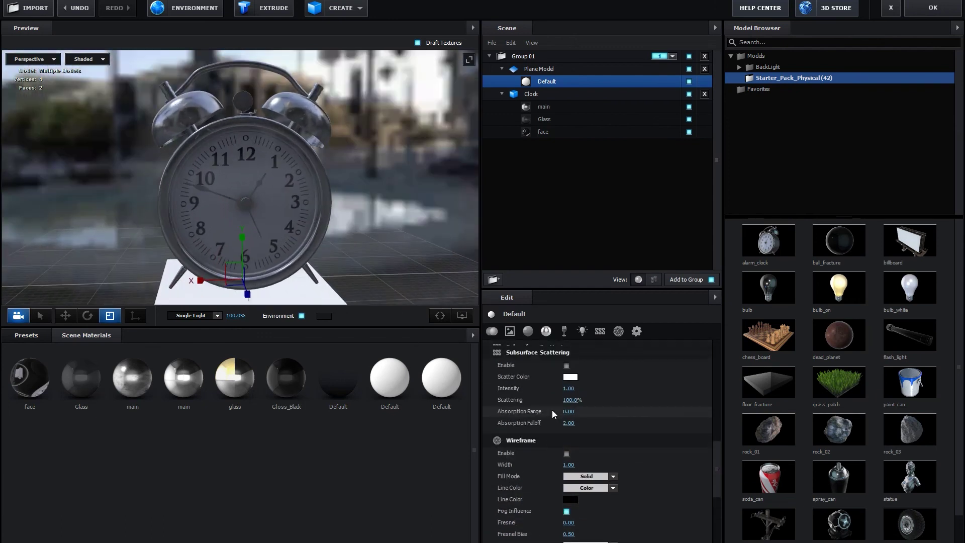
{"action": "scroll", "coordinate": [552, 409], "scroll_direction": "up", "scroll_amount": 5}
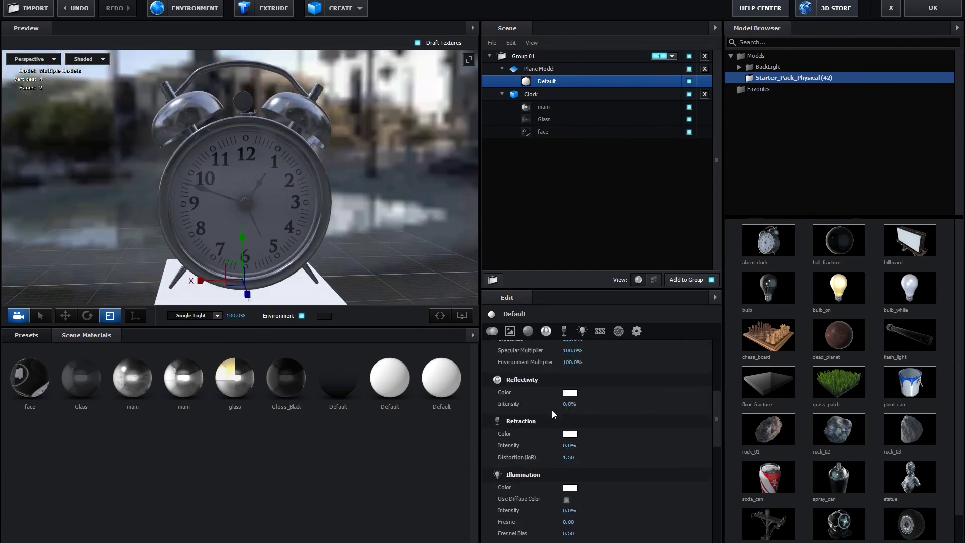
{"action": "scroll", "coordinate": [552, 410], "scroll_direction": "up", "scroll_amount": 5}
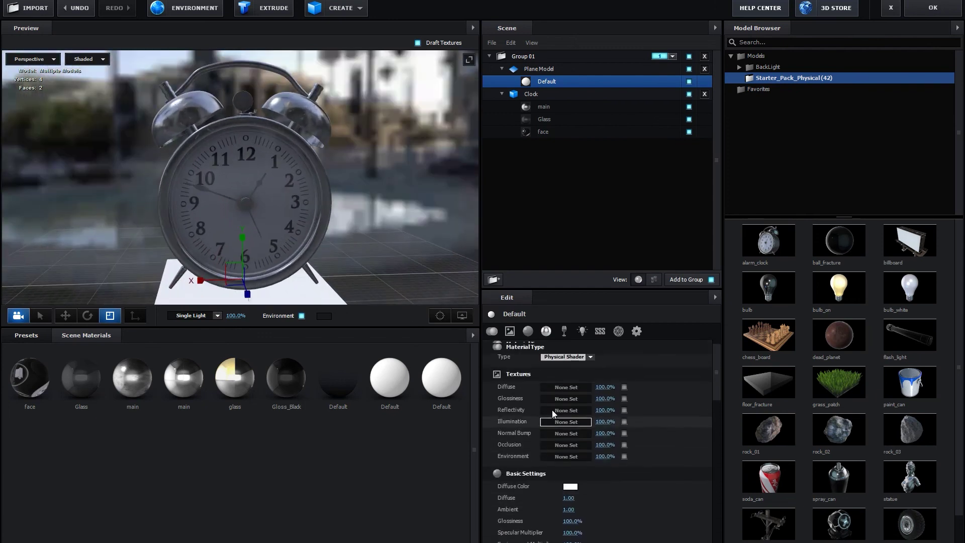
{"action": "left_click", "coordinate": [546, 331]}
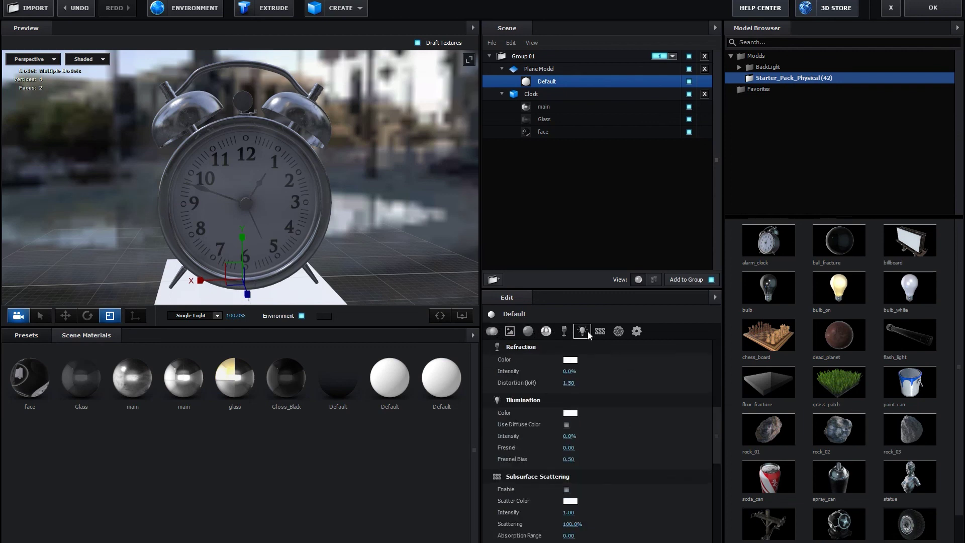
{"action": "left_click", "coordinate": [583, 331]}
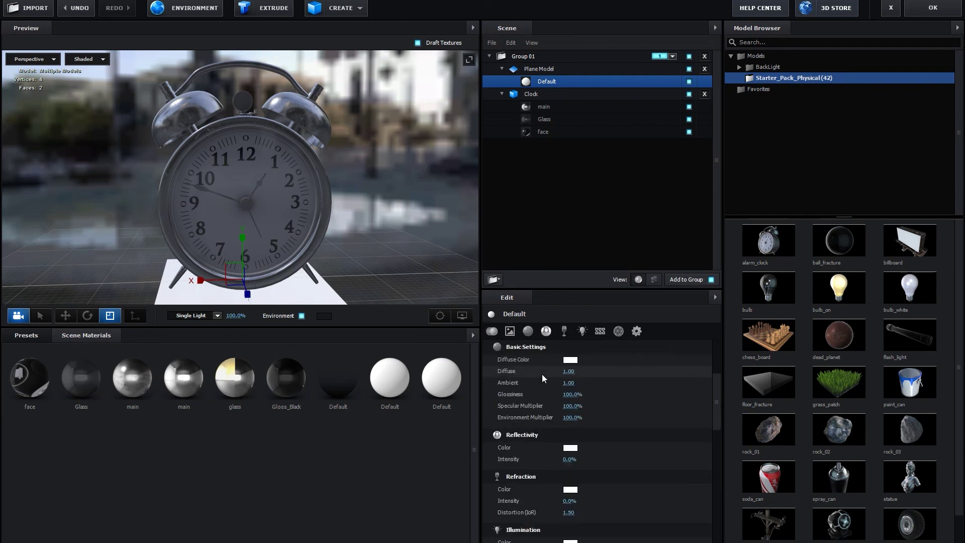
Select the floor Plane Model in the scene tree and delete it
{"action": "scroll", "coordinate": [542, 385], "scroll_direction": "down", "scroll_amount": 3}
{"action": "scroll", "coordinate": [542, 386], "scroll_direction": "up", "scroll_amount": 3}
{"action": "scroll", "coordinate": [542, 386], "scroll_direction": "up", "scroll_amount": 10}
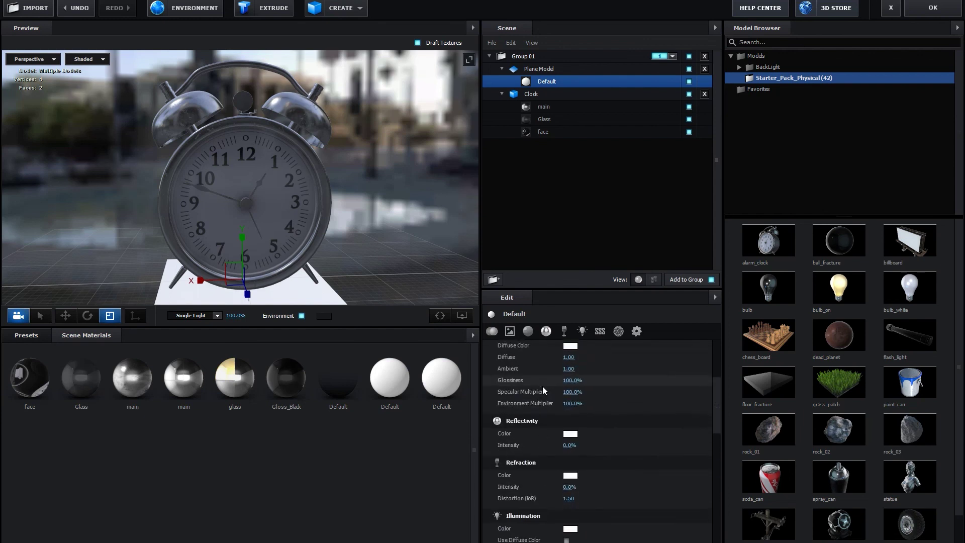
{"action": "left_click", "coordinate": [545, 72]}
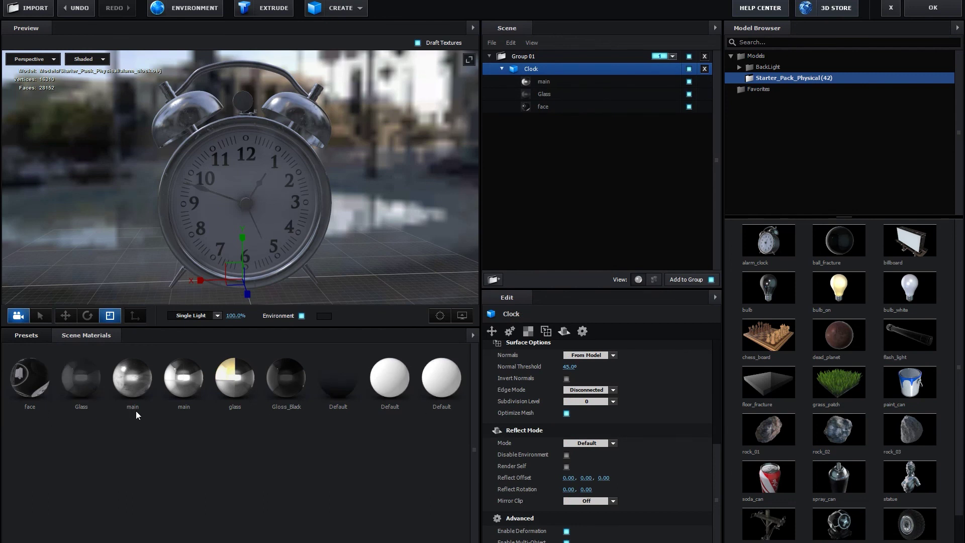
Remove unused materials, leaving face, Glass and main in Scene Materials
{"action": "right_click", "coordinate": [249, 450]}
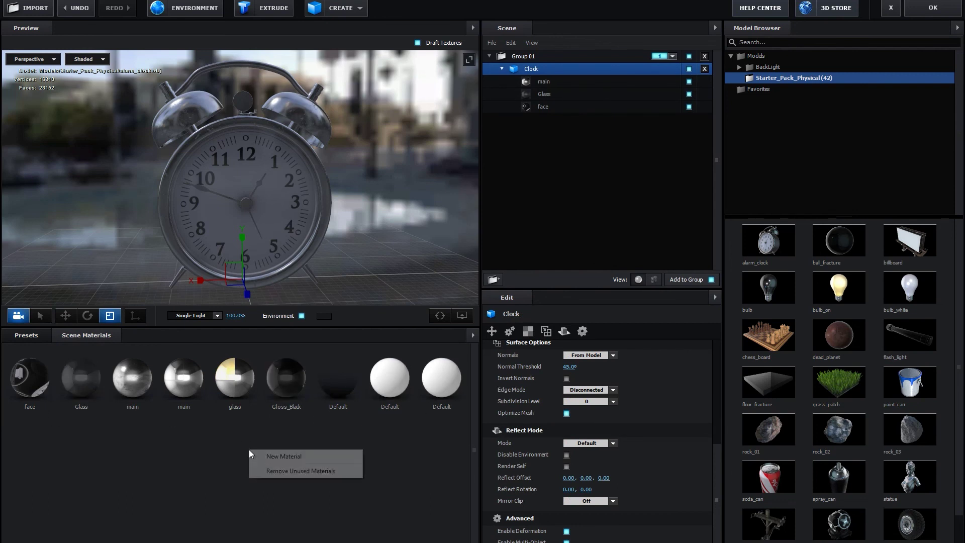
{"action": "left_click", "coordinate": [280, 471]}
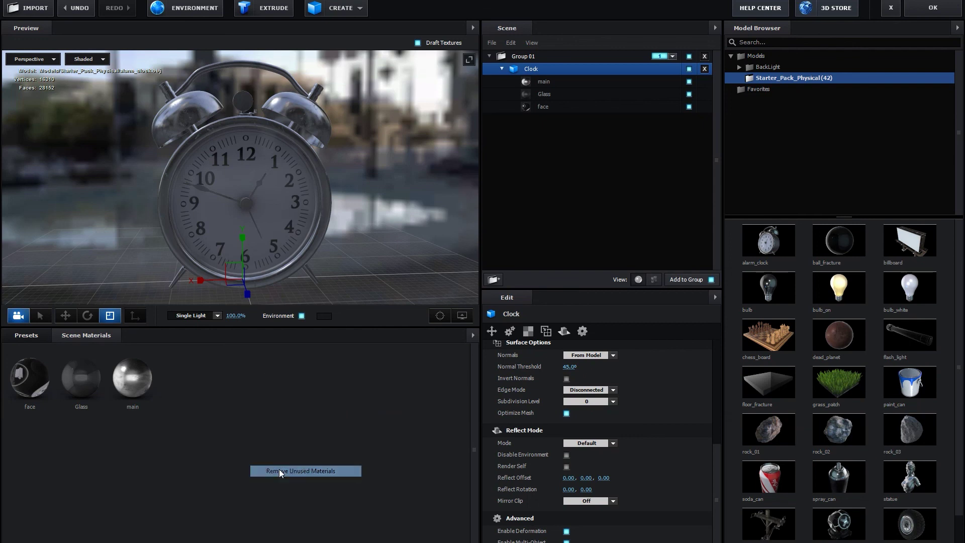
{"action": "scroll", "coordinate": [286, 230], "scroll_direction": "down", "scroll_amount": 3}
{"action": "scroll", "coordinate": [286, 230], "scroll_direction": "down", "scroll_amount": 2}
{"action": "mouse_move", "coordinate": [286, 230]}
{"action": "left_mouse_down"}
{"action": "mouse_move", "coordinate": [282, 256]}
{"action": "mouse_move", "coordinate": [297, 258]}
{"action": "mouse_move", "coordinate": [343, 110]}
{"action": "left_mouse_up"}
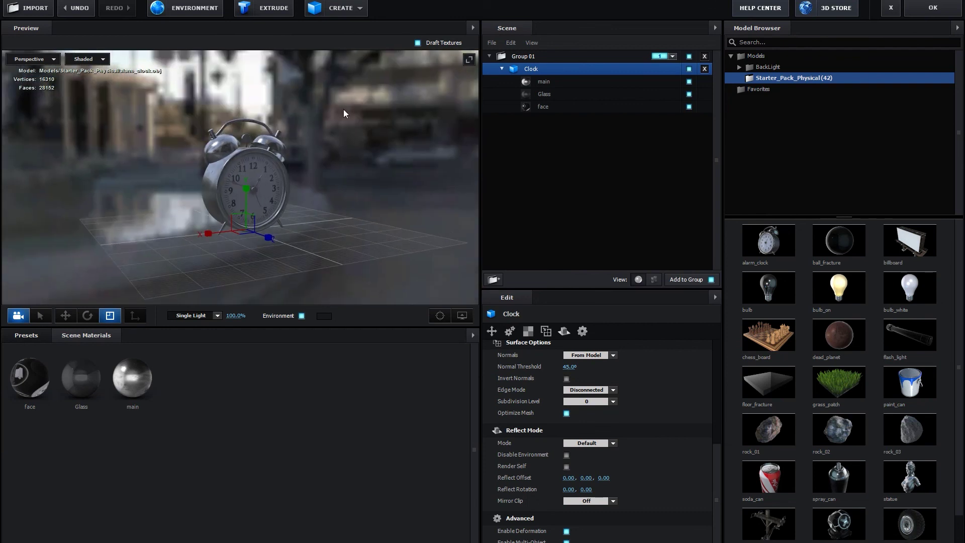
Create a sphere and move it along X to the left of the clock
{"action": "left_click", "coordinate": [342, 9]}
{"action": "left_click", "coordinate": [341, 31]}
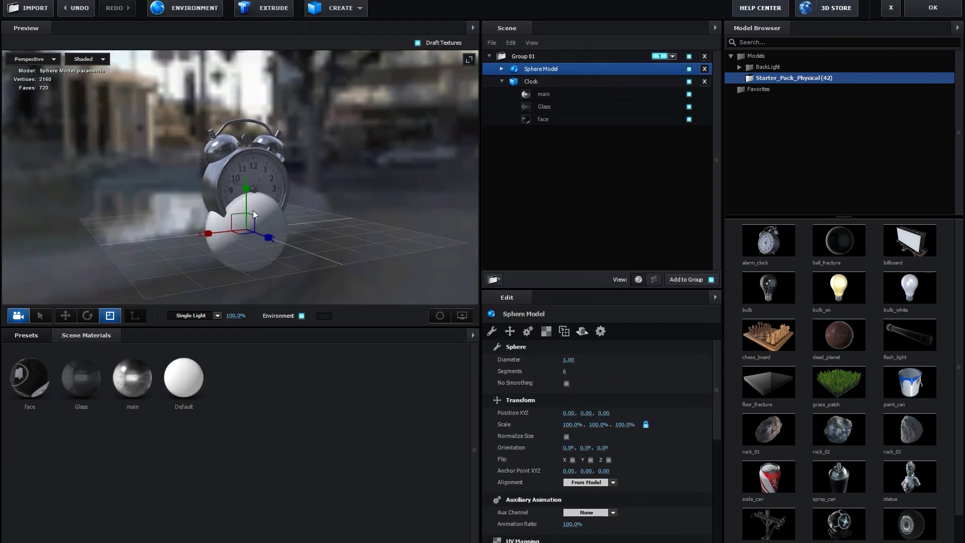
{"action": "left_click", "coordinate": [65, 315]}
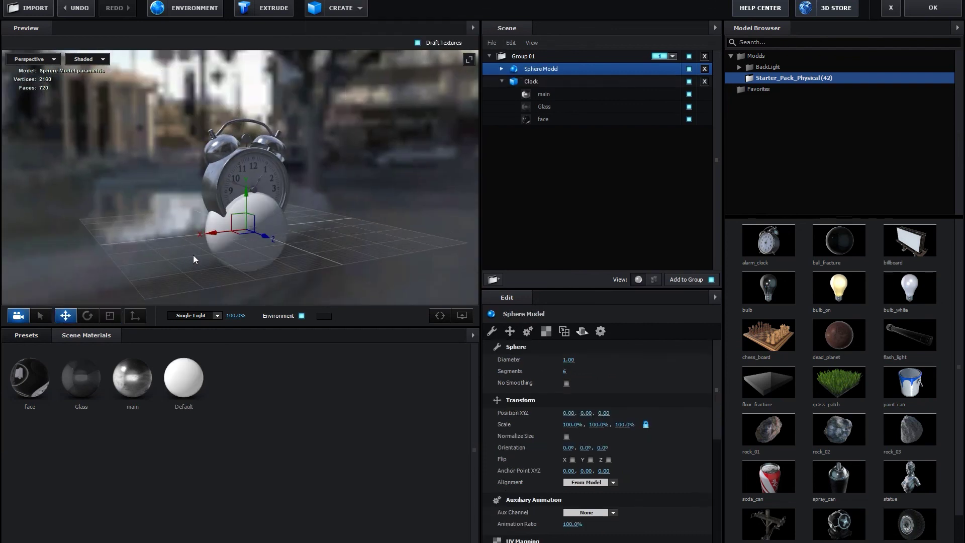
{"action": "left_click_drag", "start_coordinate": [210, 233], "coordinate": [122, 240]}
{"action": "left_click_drag", "start_coordinate": [161, 200], "coordinate": [161, 160]}
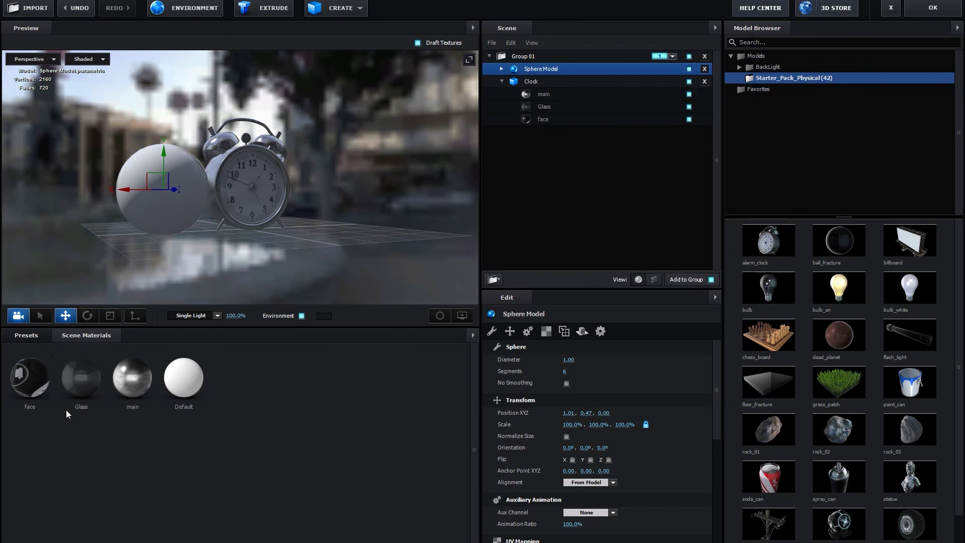
Apply the clock's chrome main material to the sphere, dismissing the texture size warning
{"action": "left_click_drag", "start_coordinate": [132, 392], "coordinate": [147, 210]}
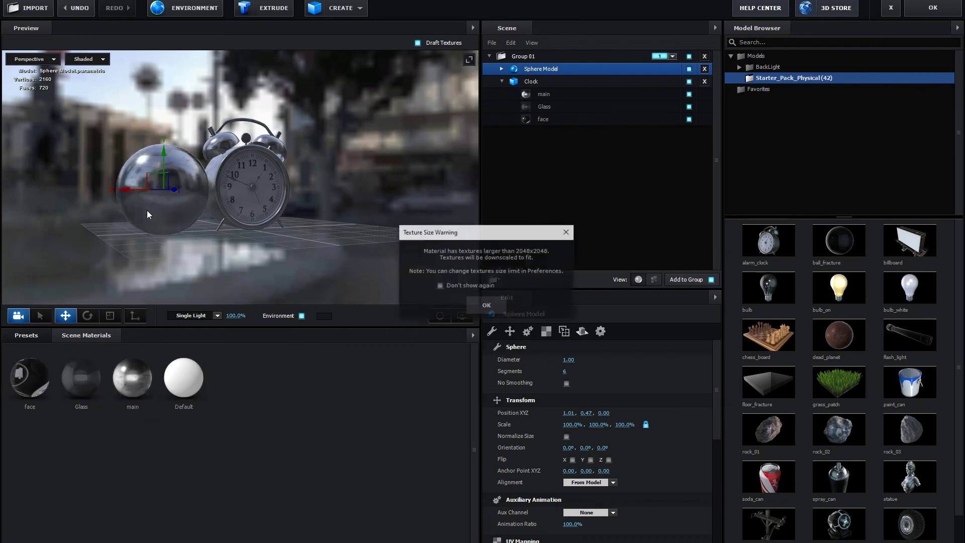
{"action": "left_click", "coordinate": [478, 305]}
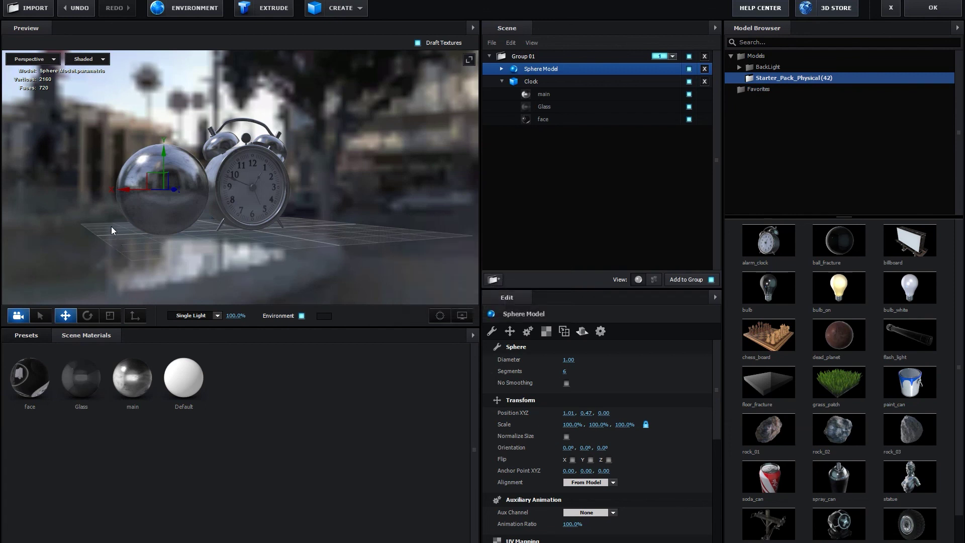
{"action": "scroll", "coordinate": [110, 224], "scroll_direction": "up", "scroll_amount": 3}
{"action": "mouse_move", "coordinate": [119, 216]}
{"action": "left_mouse_down"}
{"action": "mouse_move", "coordinate": [156, 217]}
{"action": "mouse_move", "coordinate": [110, 219]}
{"action": "left_mouse_up"}
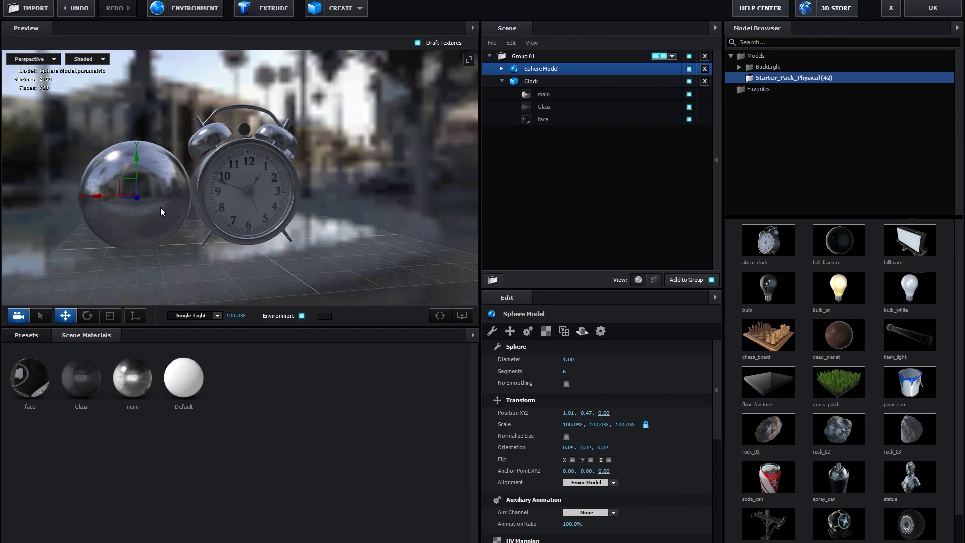
{"action": "left_click", "coordinate": [502, 70]}
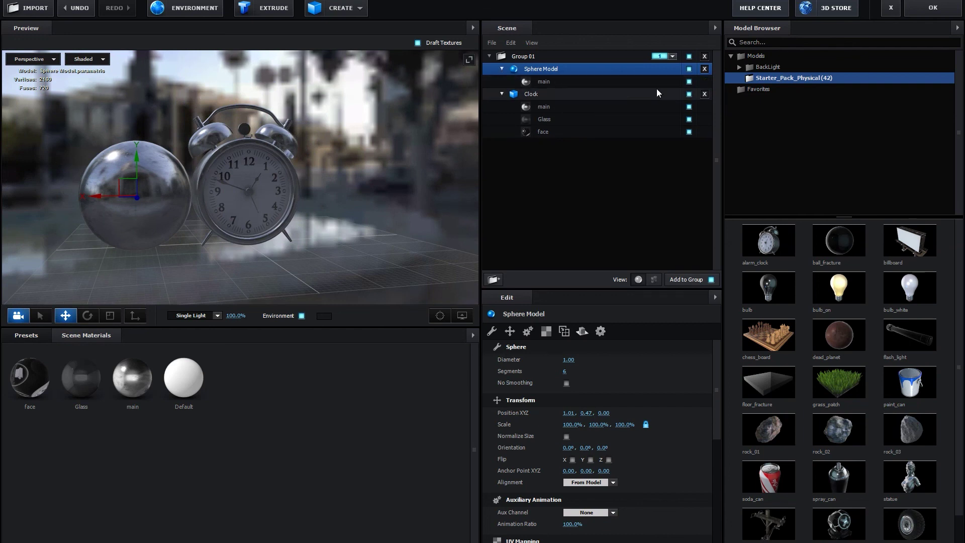
From the Pro_Shaders_2 Ground presets, try cobblestone, then apply ground_rasenteppich grass to the sphere
{"action": "left_click", "coordinate": [34, 337]}
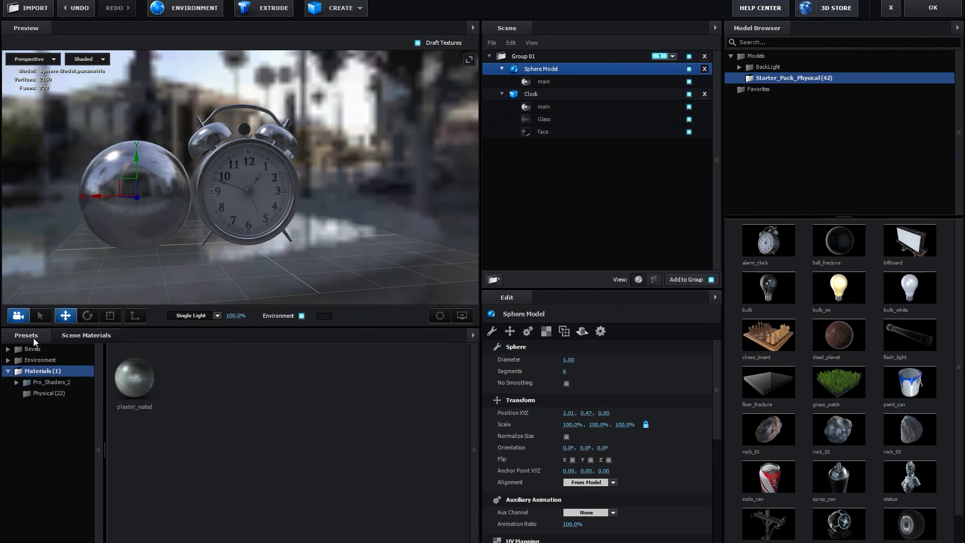
{"action": "left_click", "coordinate": [8, 371]}
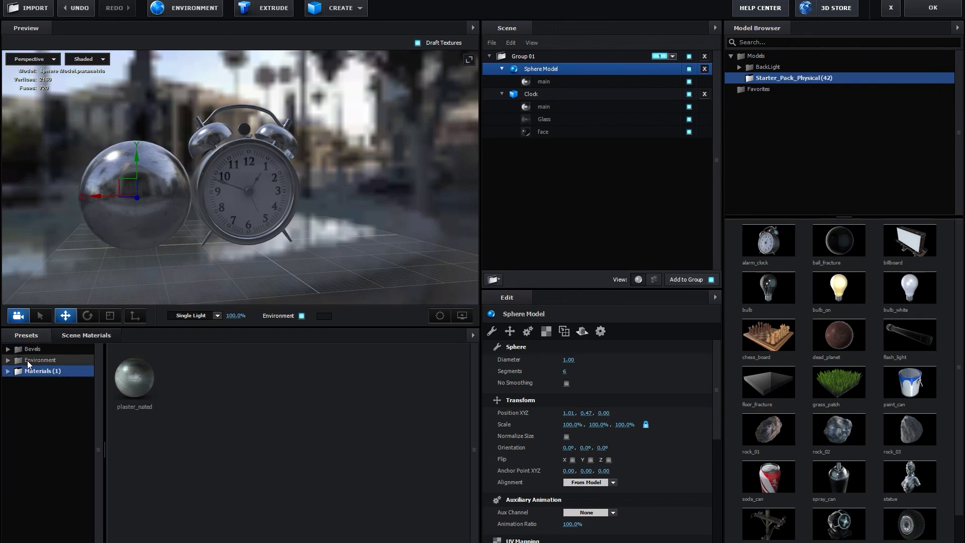
{"action": "left_click", "coordinate": [8, 371]}
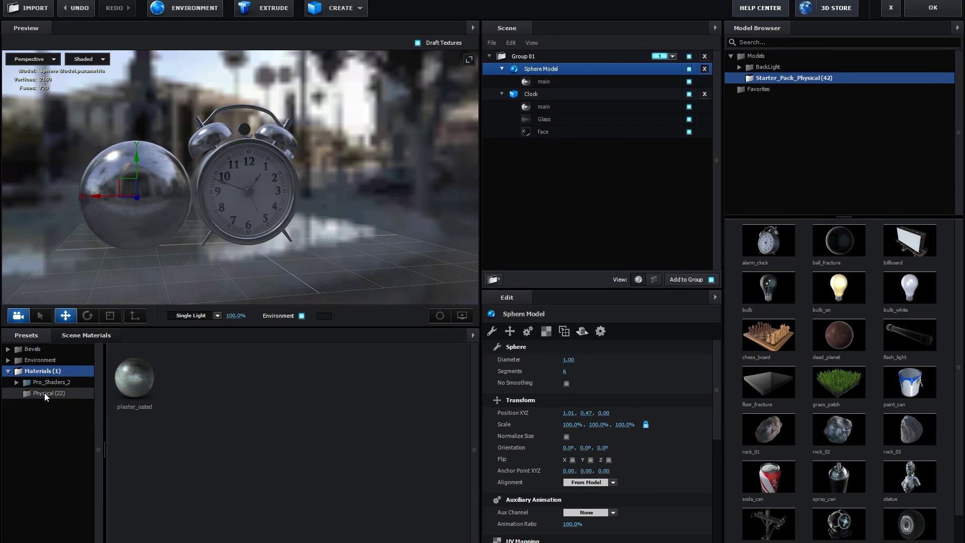
{"action": "double_click", "coordinate": [47, 384]}
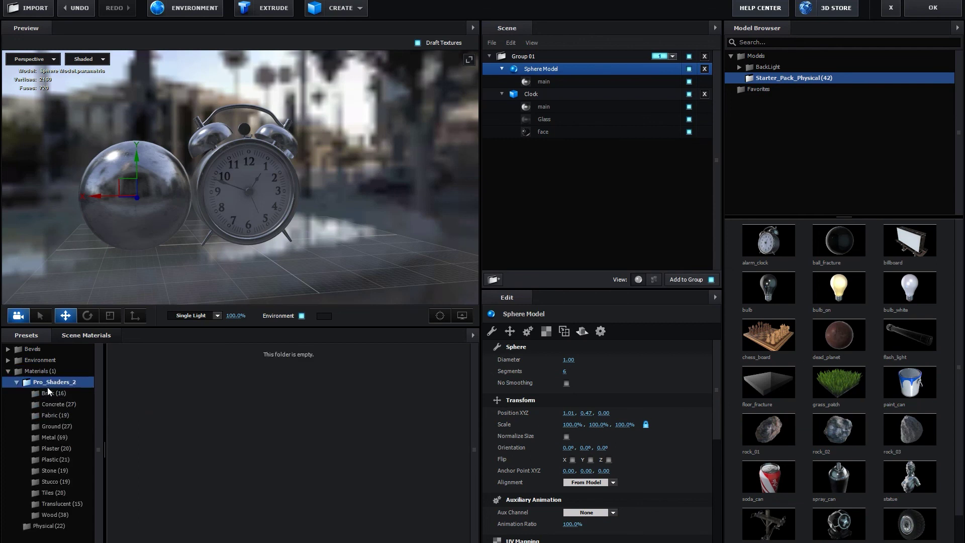
{"action": "left_click", "coordinate": [50, 426]}
{"action": "left_click_drag", "start_coordinate": [128, 445], "coordinate": [131, 192]}
{"action": "left_click_drag", "start_coordinate": [134, 235], "coordinate": [198, 233]}
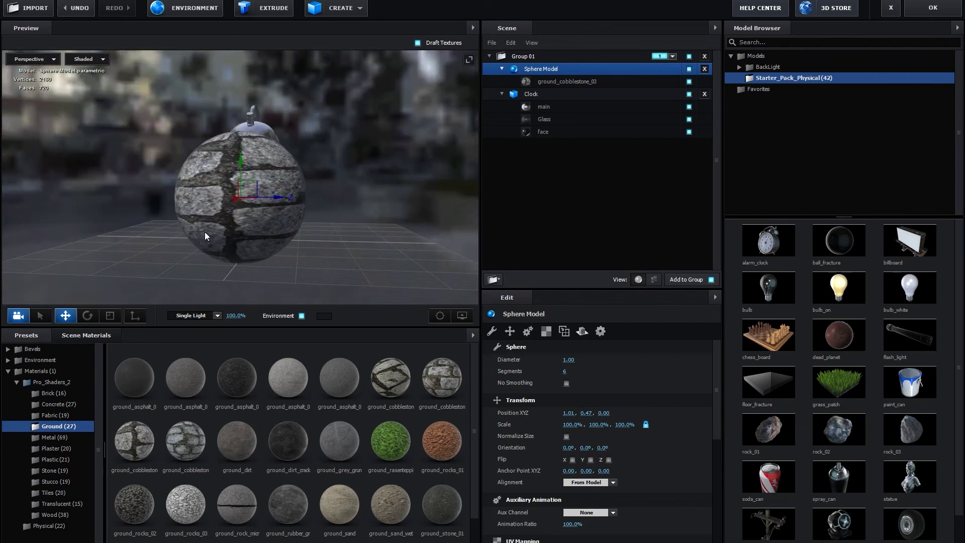
{"action": "mouse_move", "coordinate": [393, 439]}
{"action": "left_mouse_down"}
{"action": "mouse_move", "coordinate": [249, 230]}
{"action": "mouse_move", "coordinate": [191, 242]}
{"action": "left_mouse_up"}
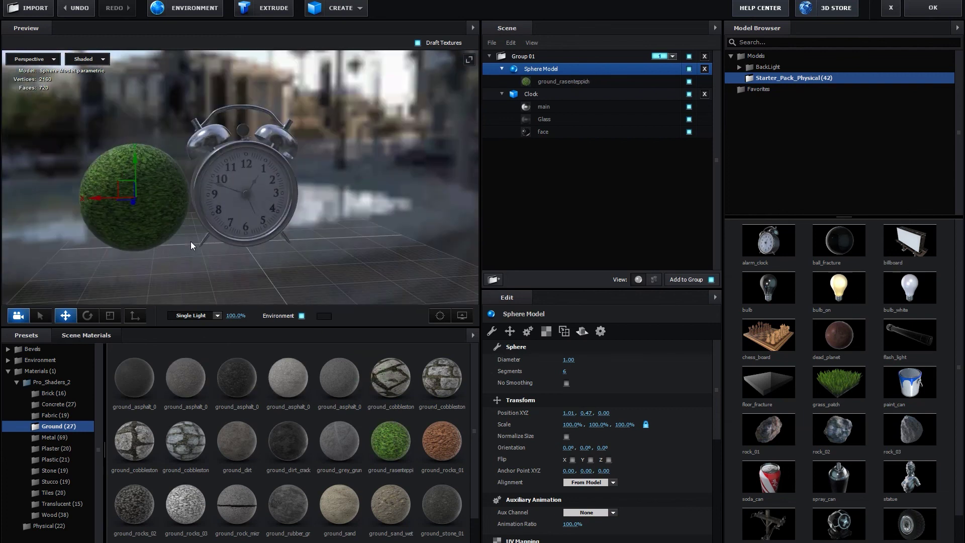
Remove unused materials, leaving face, Glass, main and ground_rasenteppich
{"action": "scroll", "coordinate": [251, 487], "scroll_direction": "down", "scroll_amount": 1}
{"action": "left_click", "coordinate": [13, 386]}
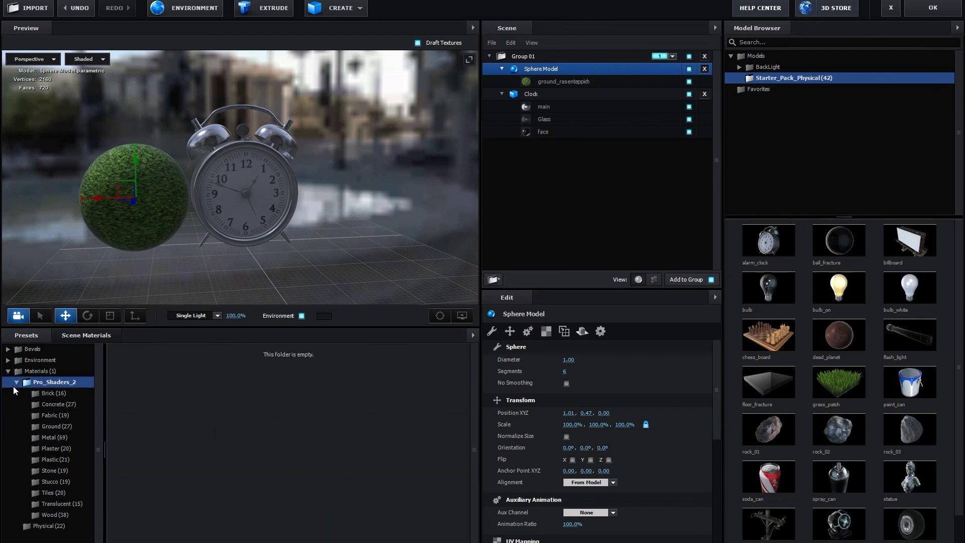
{"action": "left_click", "coordinate": [100, 340]}
{"action": "right_click", "coordinate": [197, 455]}
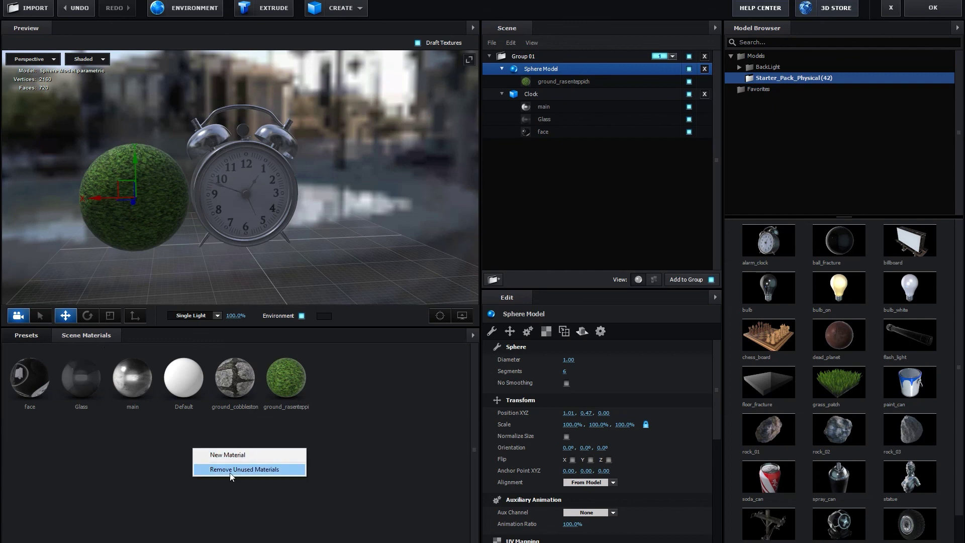
{"action": "left_click", "coordinate": [231, 467]}
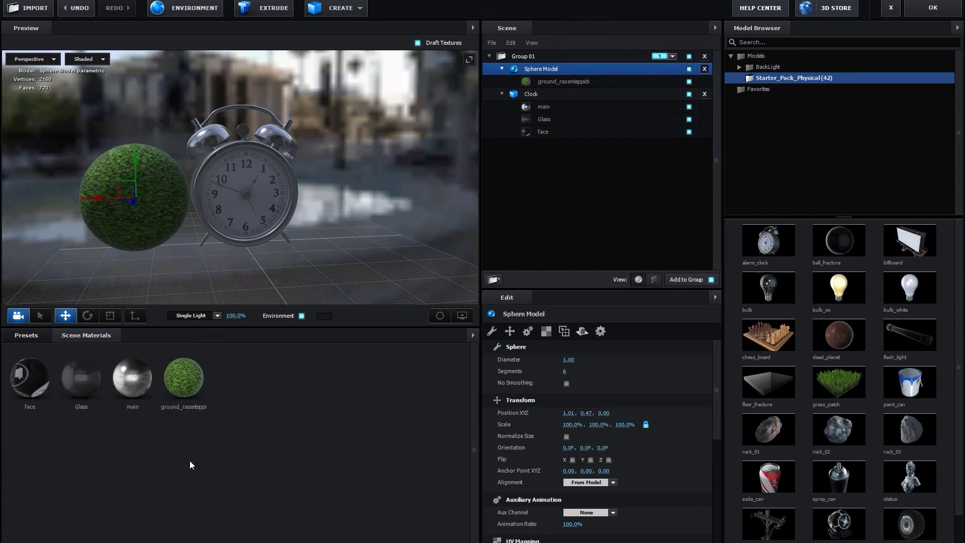
{"action": "scroll", "coordinate": [219, 251], "scroll_direction": "down", "scroll_amount": 3}
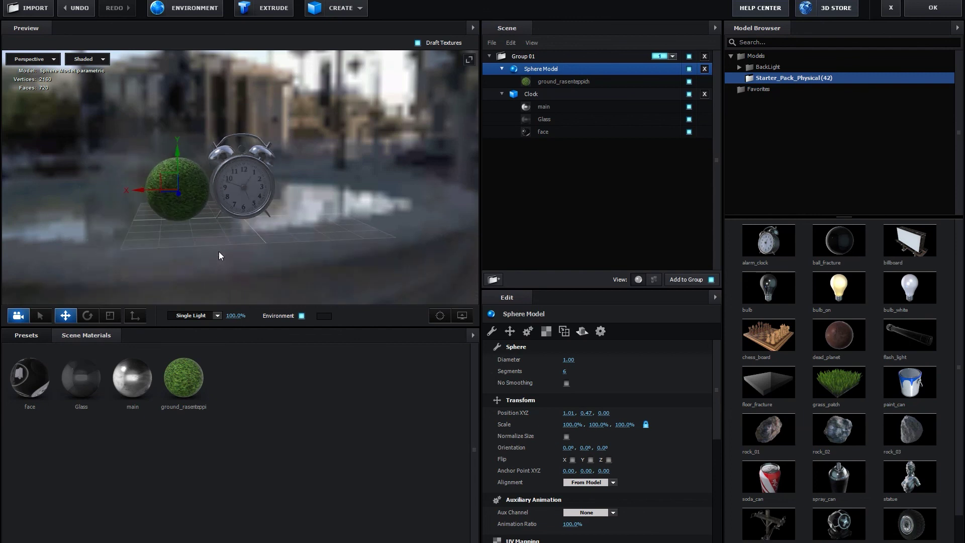
{"action": "left_click", "coordinate": [490, 59]}
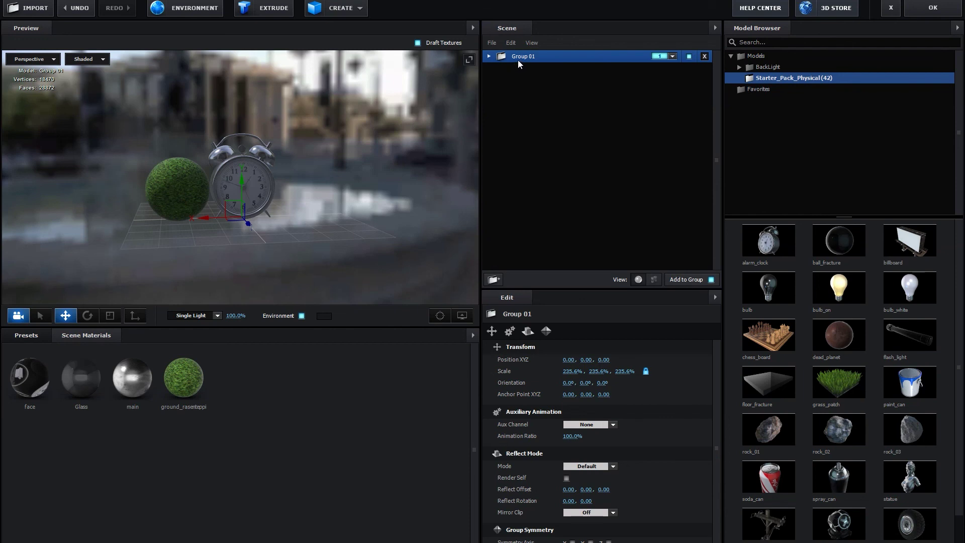
Duplicate Group 01, assign Group 01 to group 2, and delete the copy's sphere
{"action": "key", "text": "ctrl+d"}
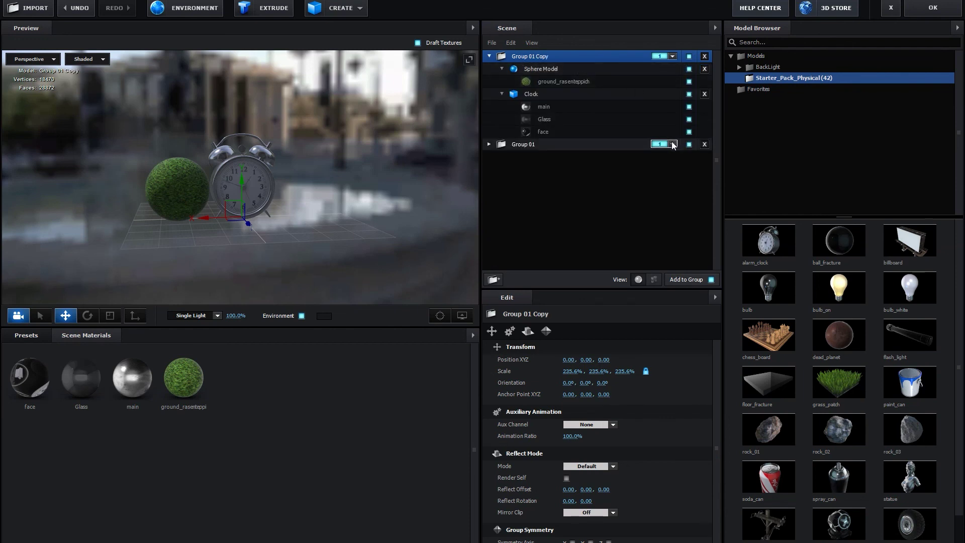
{"action": "left_click", "coordinate": [672, 145]}
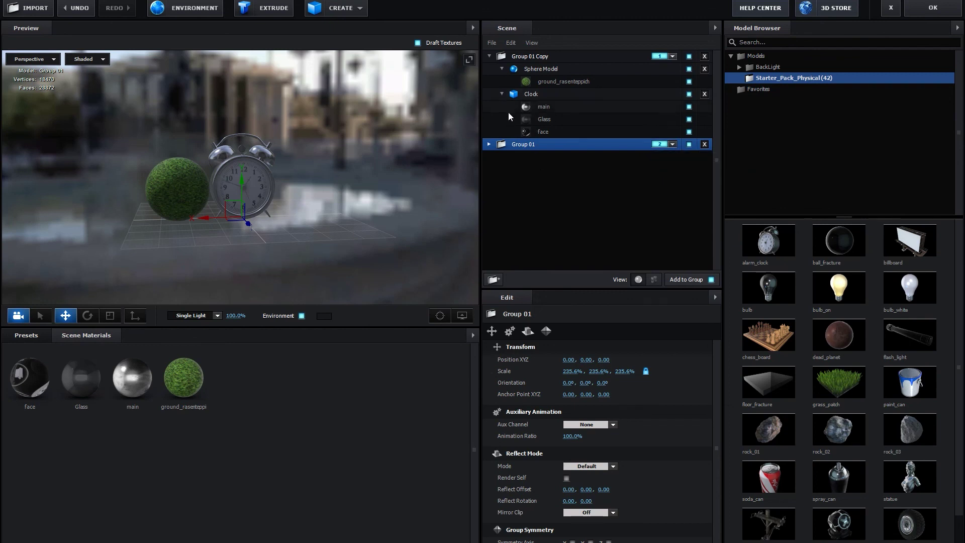
{"action": "left_click", "coordinate": [548, 70]}
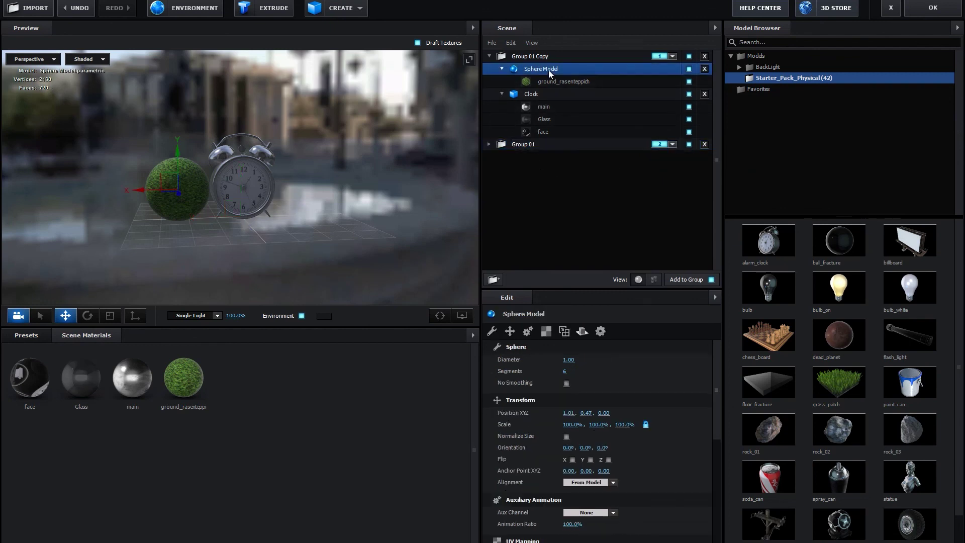
{"action": "key", "text": "Delete"}
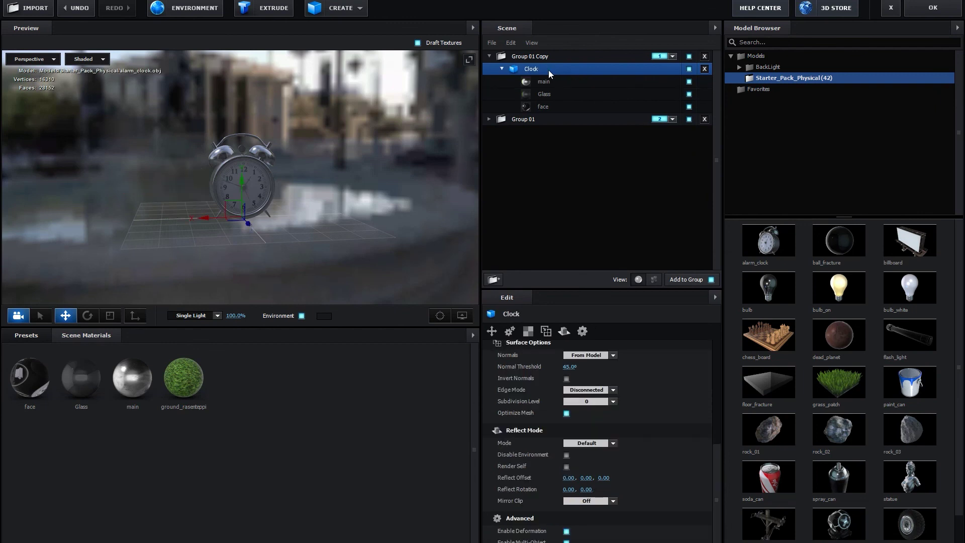
Check the contents of Group 01 and Group 01 Copy in the scene tree
{"action": "left_click", "coordinate": [489, 56]}
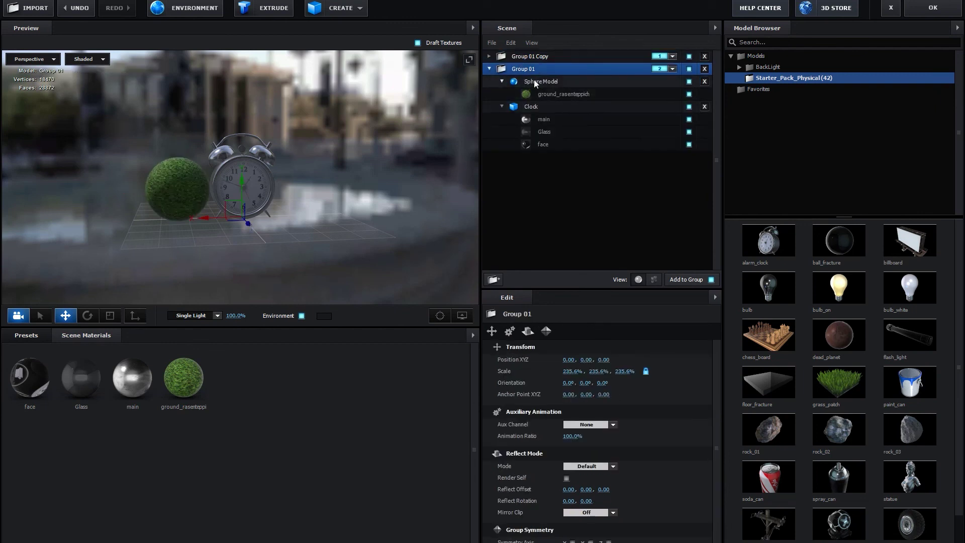
{"action": "left_click", "coordinate": [490, 68]}
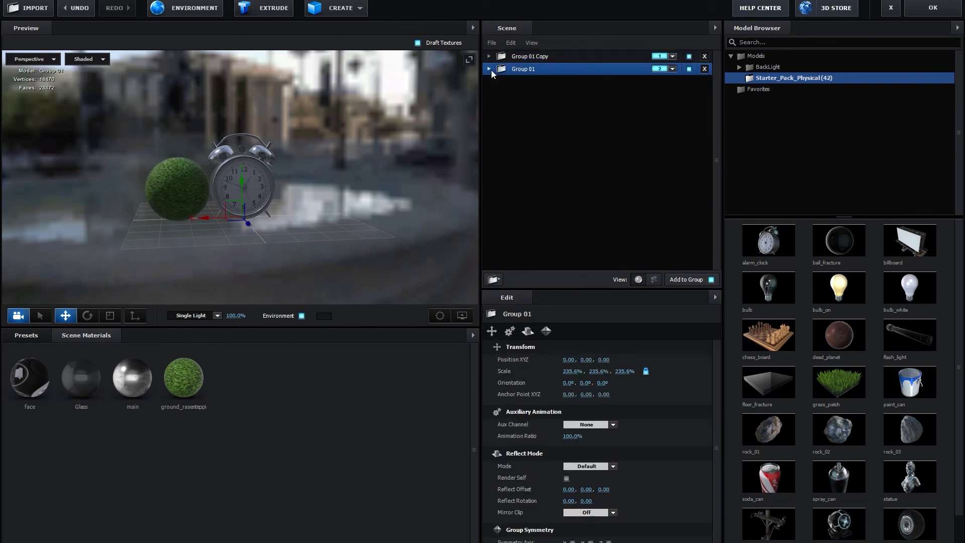
{"action": "left_click", "coordinate": [540, 57]}
{"action": "left_click", "coordinate": [535, 72]}
{"action": "scroll", "coordinate": [184, 212], "scroll_direction": "up", "scroll_amount": 3}
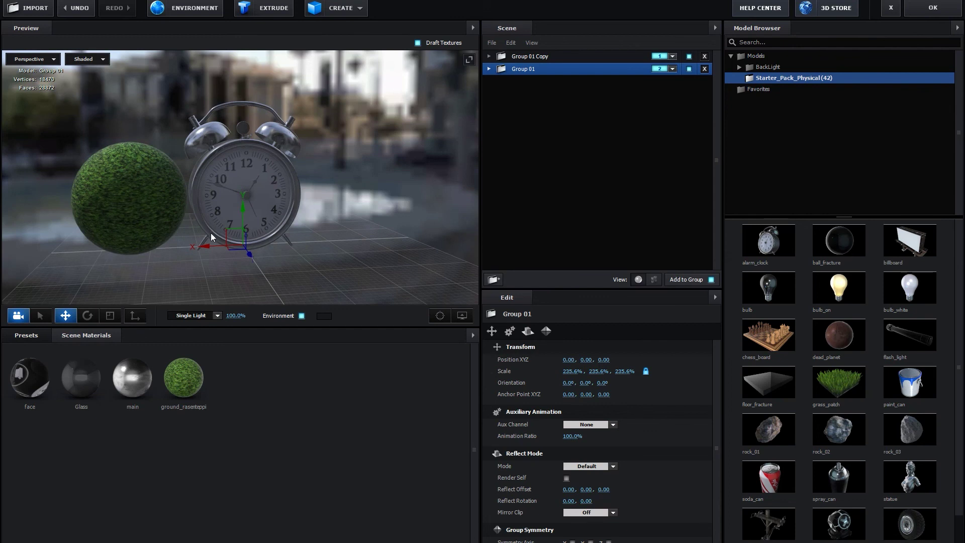
Try Ctrl+dragging Group 01 into a sideways copy, then undo it
{"action": "scroll", "coordinate": [186, 236], "scroll_direction": "down", "scroll_amount": 3}
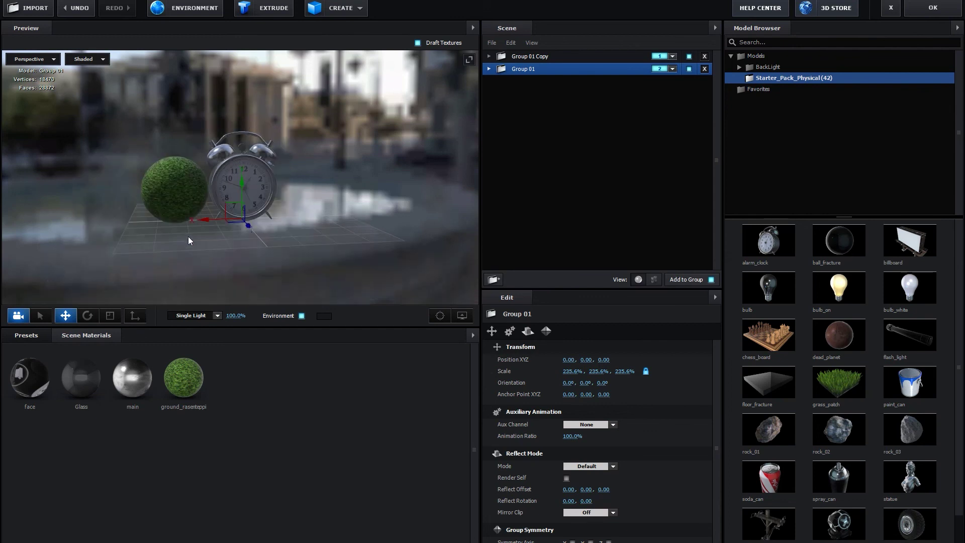
{"action": "mouse_move", "coordinate": [188, 237]}
{"action": "left_mouse_down"}
{"action": "mouse_move", "coordinate": [176, 264]}
{"action": "mouse_move", "coordinate": [200, 219]}
{"action": "left_mouse_up"}
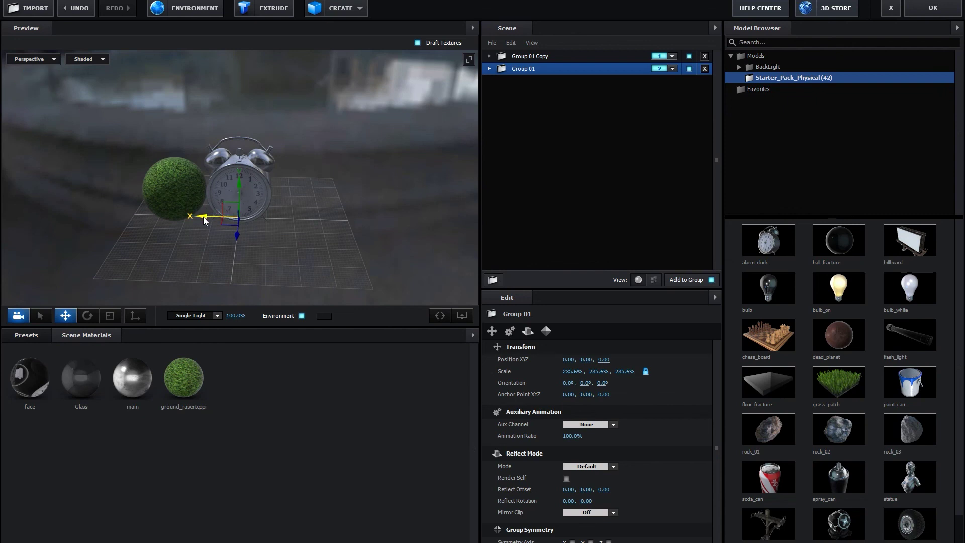
{"action": "left_click_drag", "start_coordinate": [203, 216], "coordinate": [349, 224], "text": "ctrl"}
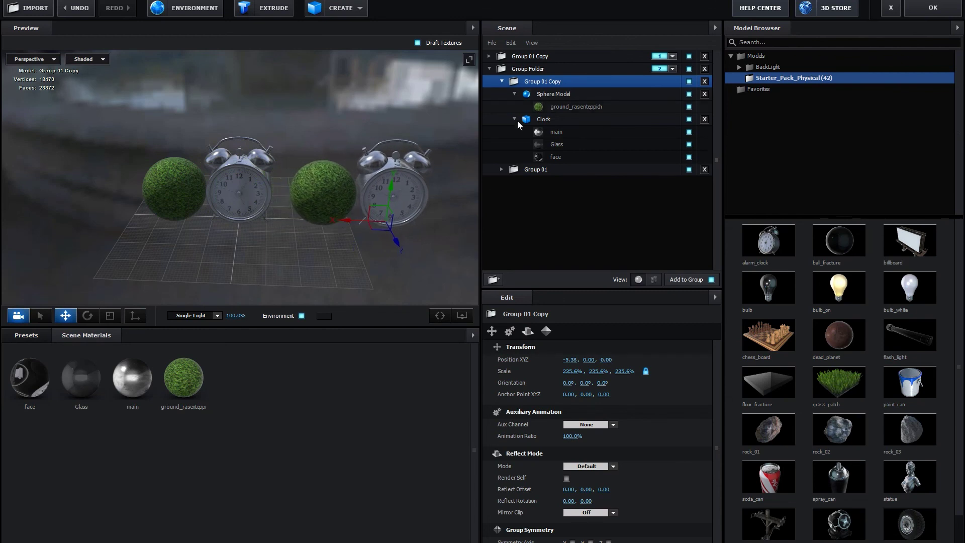
{"action": "key", "text": "ctrl+z"}
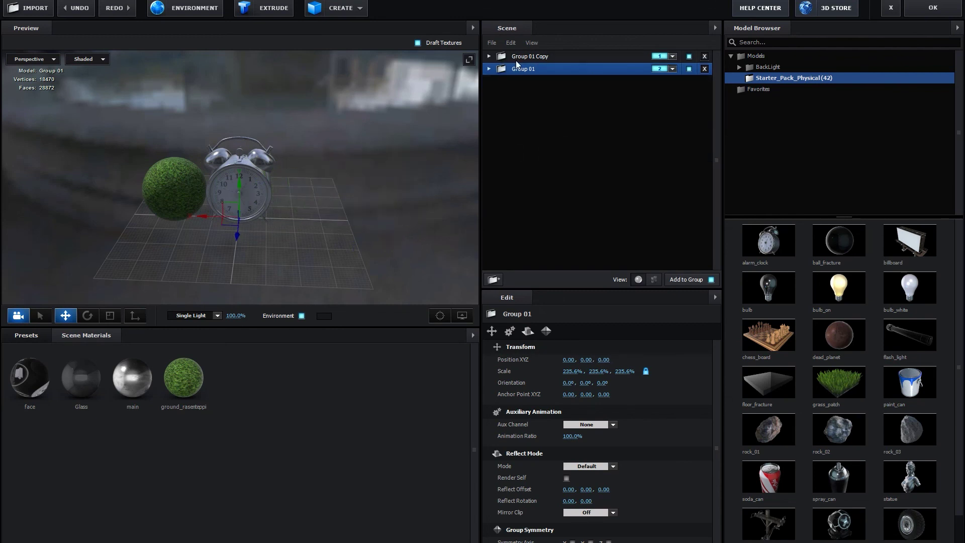
Ctrl+drag the clock's X arrow to add a second clock to the right
{"action": "left_click", "coordinate": [490, 69]}
{"action": "left_click", "coordinate": [536, 108]}
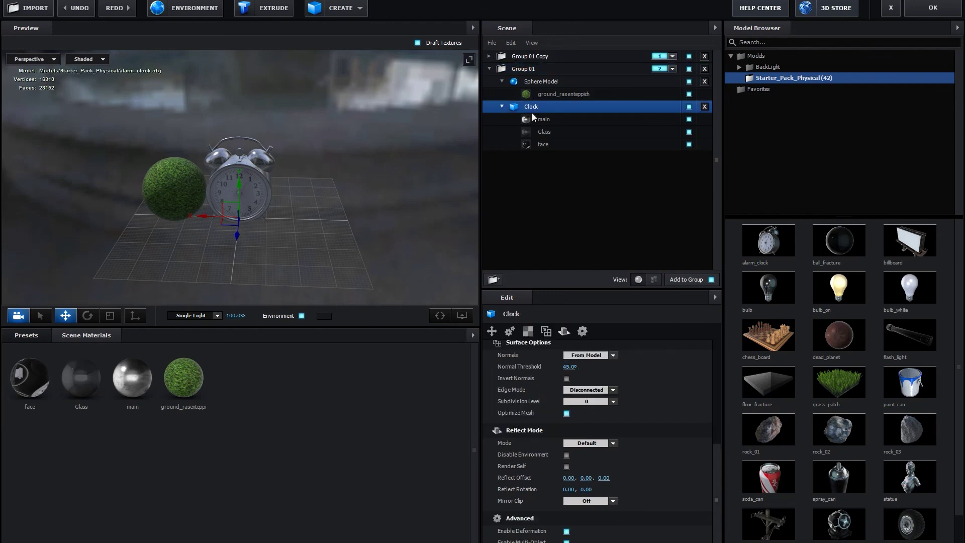
{"action": "left_click_drag", "start_coordinate": [210, 218], "coordinate": [301, 218], "text": "shift"}
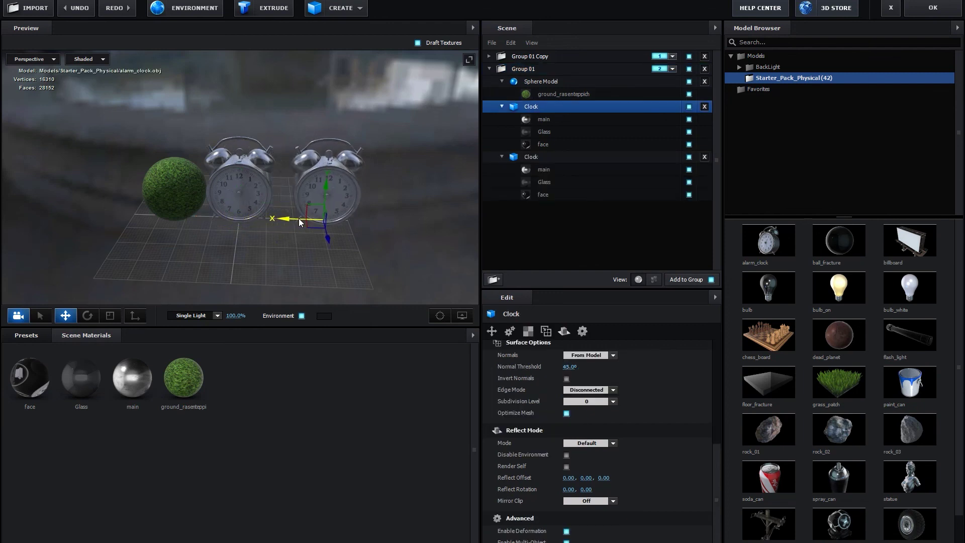
{"action": "scroll", "coordinate": [301, 218], "scroll_direction": "up", "scroll_amount": 2}
{"action": "scroll", "coordinate": [187, 218], "scroll_direction": "down", "scroll_amount": 2}
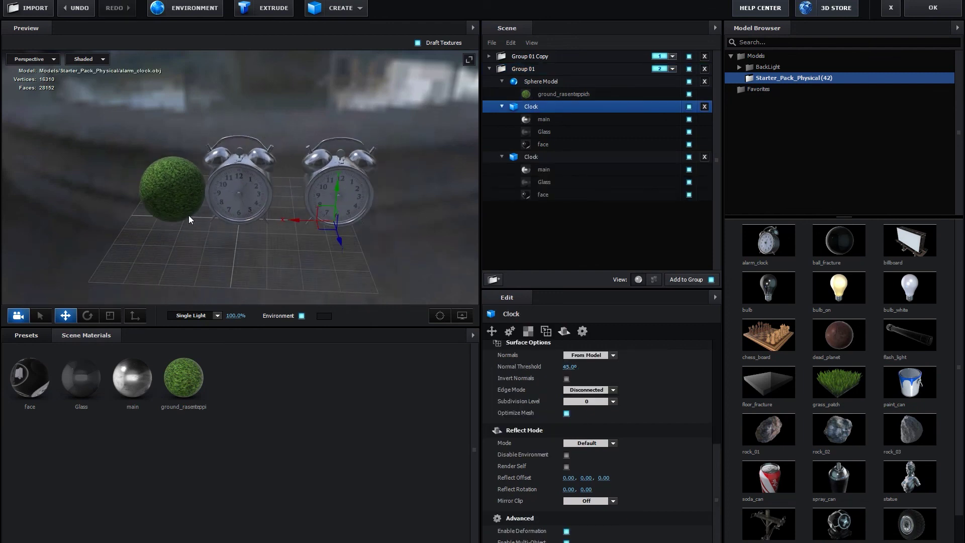
Ctrl+drag the grass sphere's X arrow to add a second sphere to the left
{"action": "left_click", "coordinate": [185, 191]}
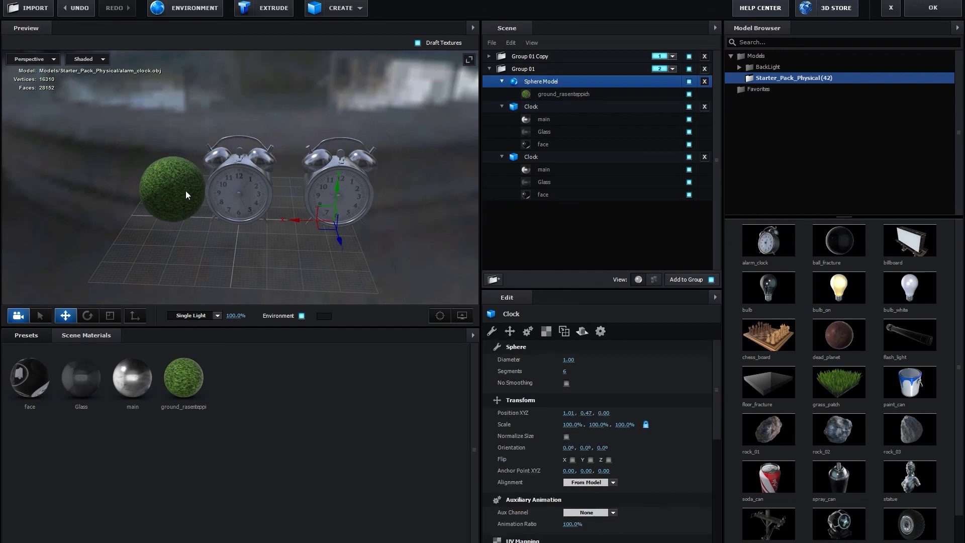
{"action": "middle_click_drag", "start_coordinate": [309, 186], "coordinate": [351, 197]}
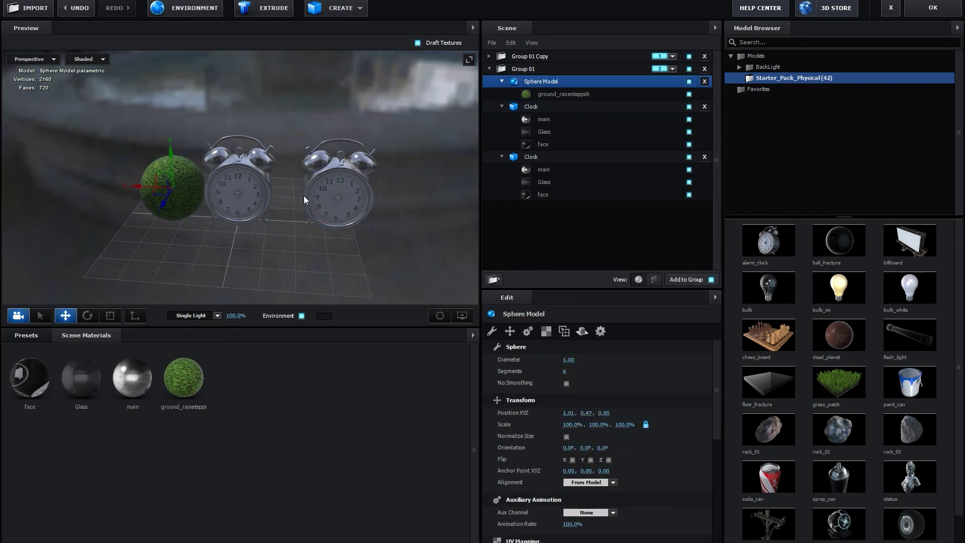
{"action": "left_click", "coordinate": [335, 189]}
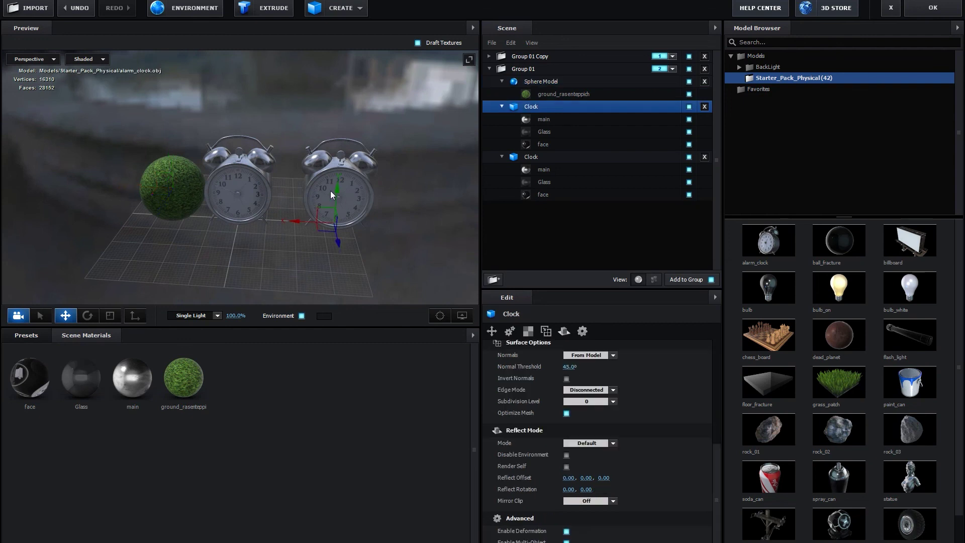
{"action": "left_click", "coordinate": [234, 198]}
{"action": "left_click", "coordinate": [161, 198]}
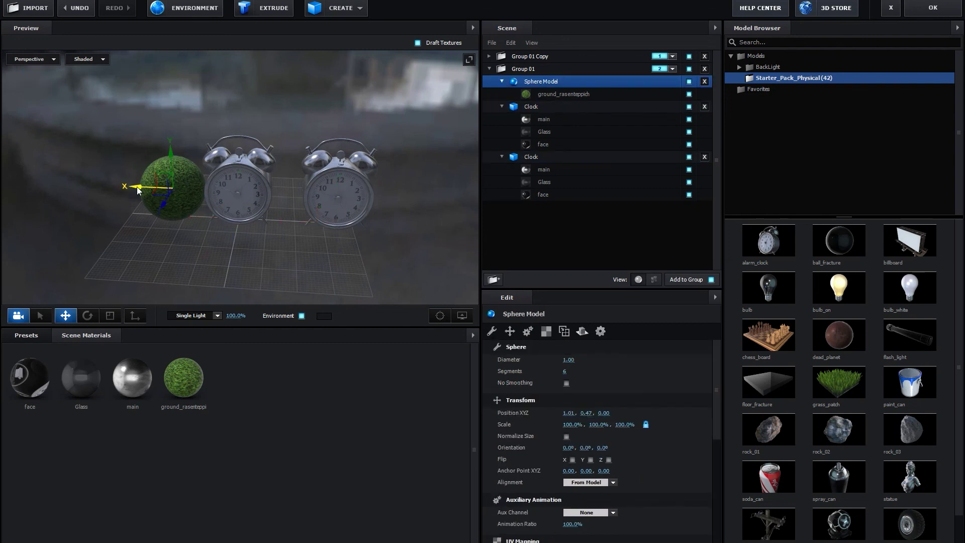
{"action": "left_click_drag", "start_coordinate": [138, 190], "coordinate": [59, 185], "text": "ctrl"}
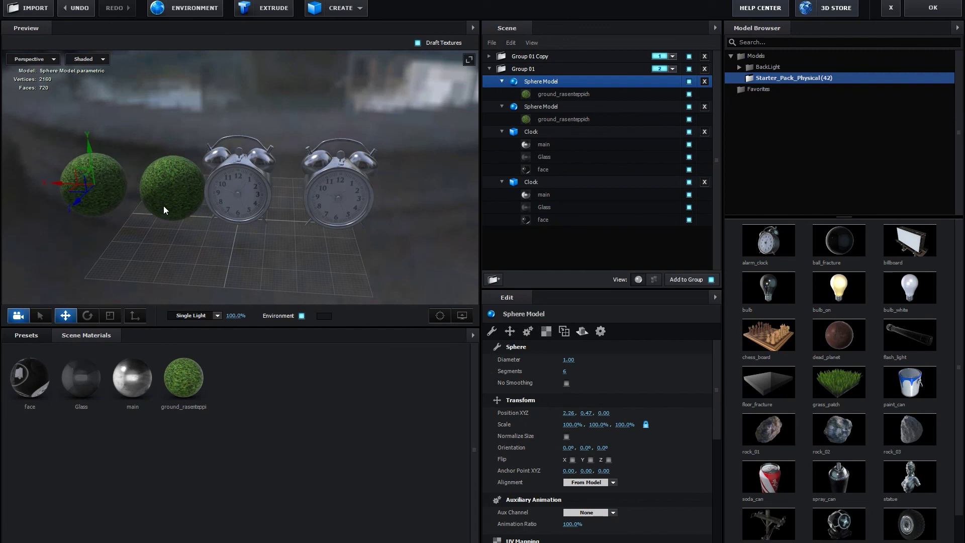
{"action": "scroll", "coordinate": [213, 206], "scroll_direction": "down", "scroll_amount": 2}
Duplicate Group 01 Copy along X into Group 01 Copy 2 at X -3.06
{"action": "left_click", "coordinate": [524, 53]}
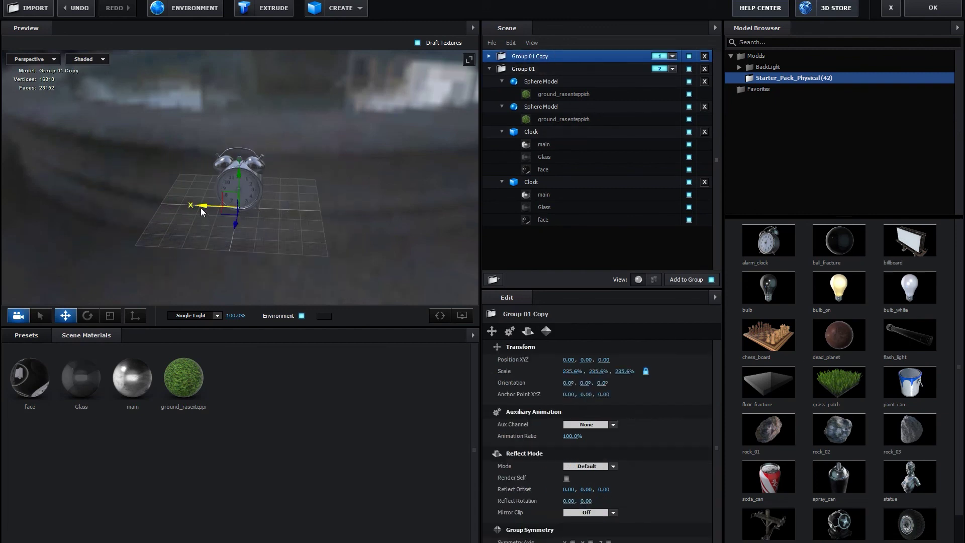
{"action": "left_click_drag", "start_coordinate": [201, 206], "coordinate": [261, 213], "text": "ctrl"}
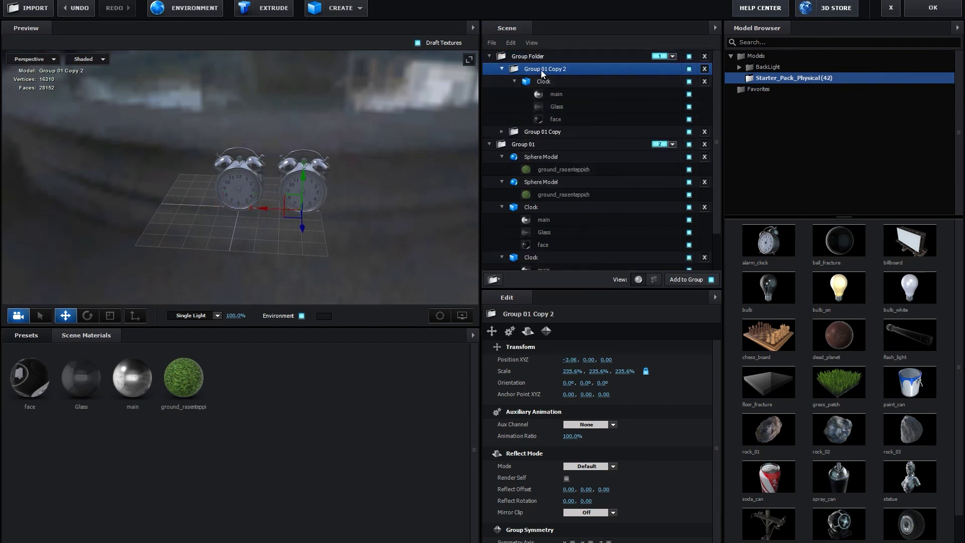
{"action": "scroll", "coordinate": [366, 222], "scroll_direction": "down", "scroll_amount": 2}
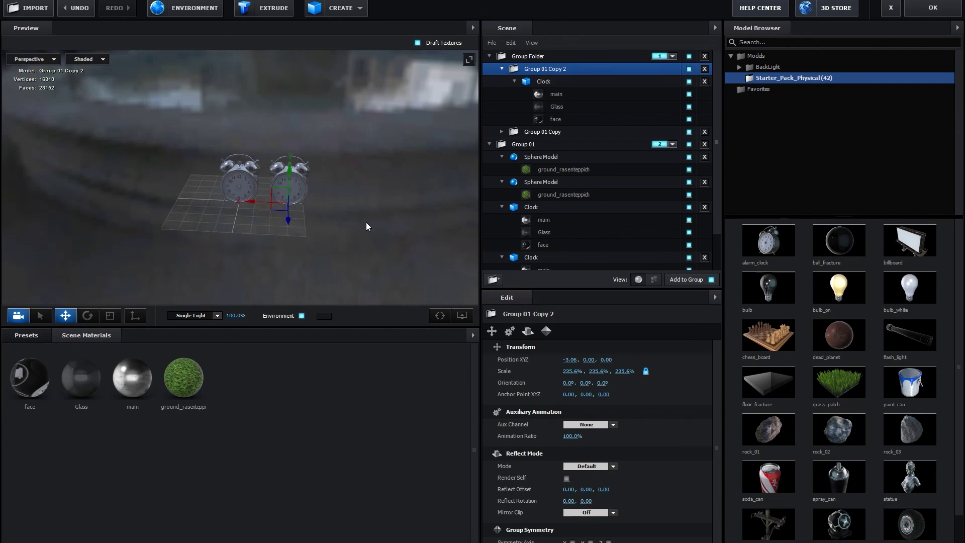
{"action": "scroll", "coordinate": [366, 223], "scroll_direction": "up", "scroll_amount": 3}
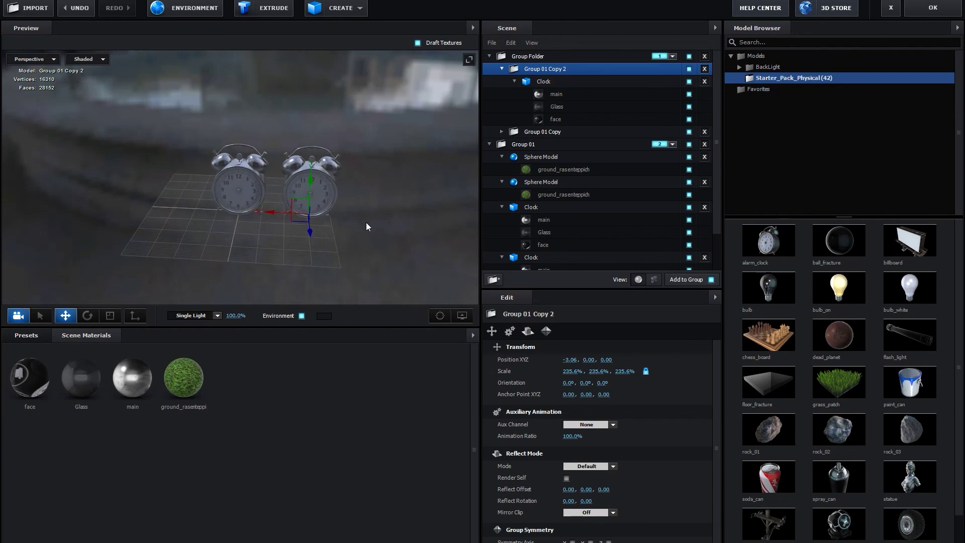